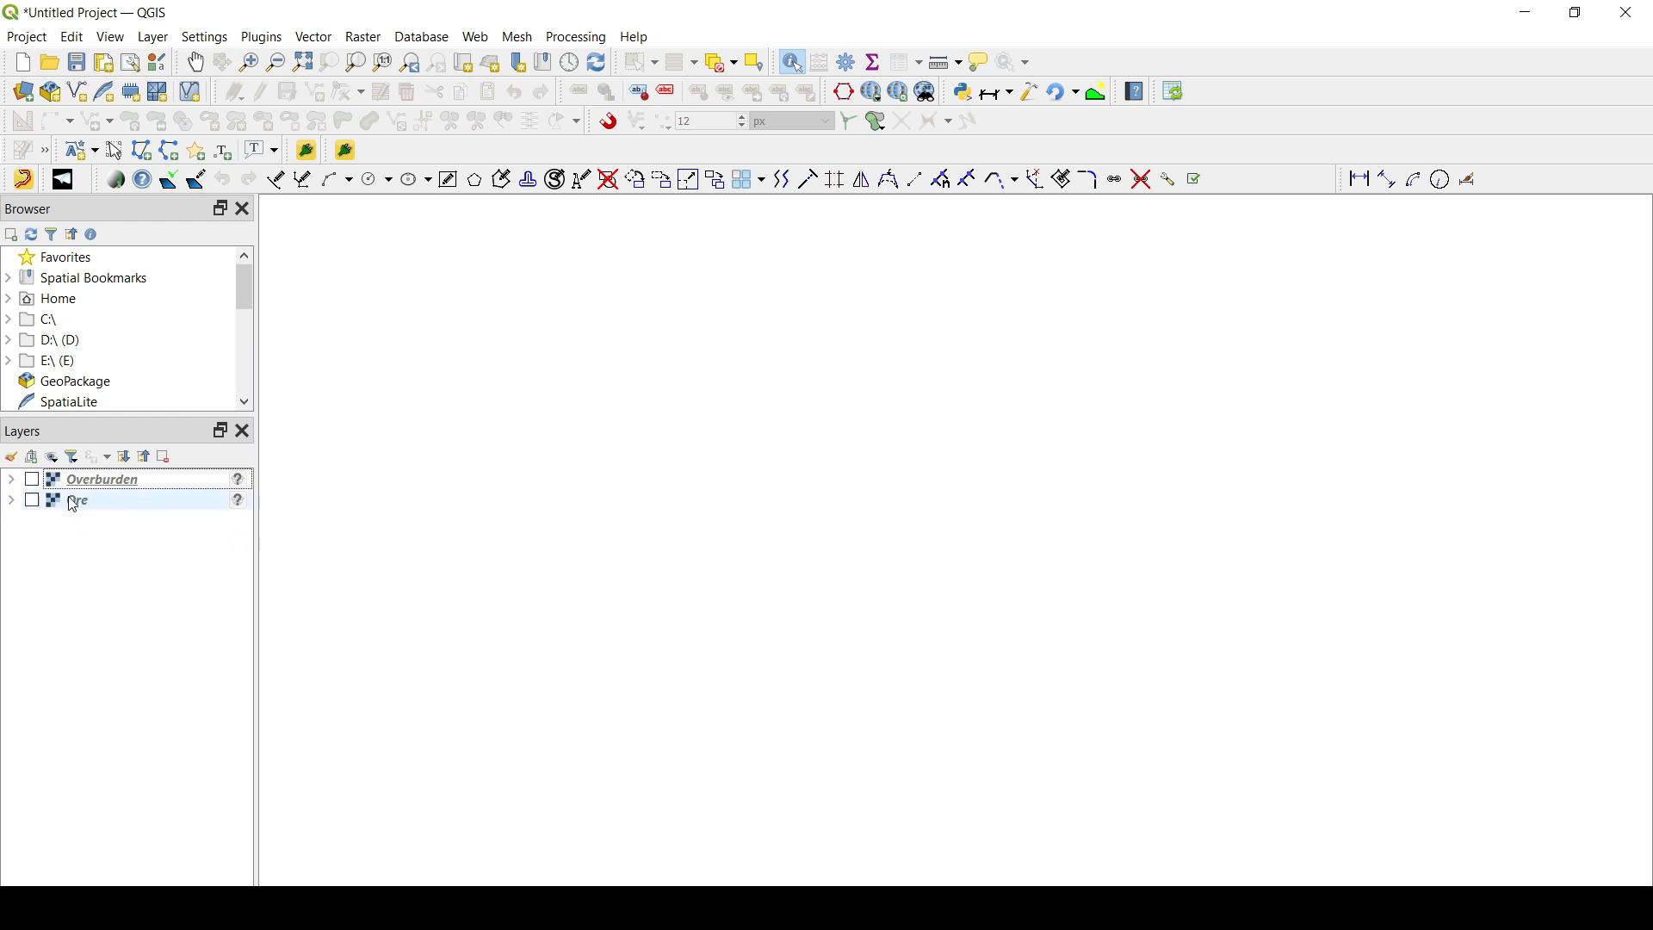
- Turn on the visibility of the Overburden and Ore raster layers
{"action": "left_click", "coordinate": [32, 479]}
{"action": "left_click", "coordinate": [34, 503]}
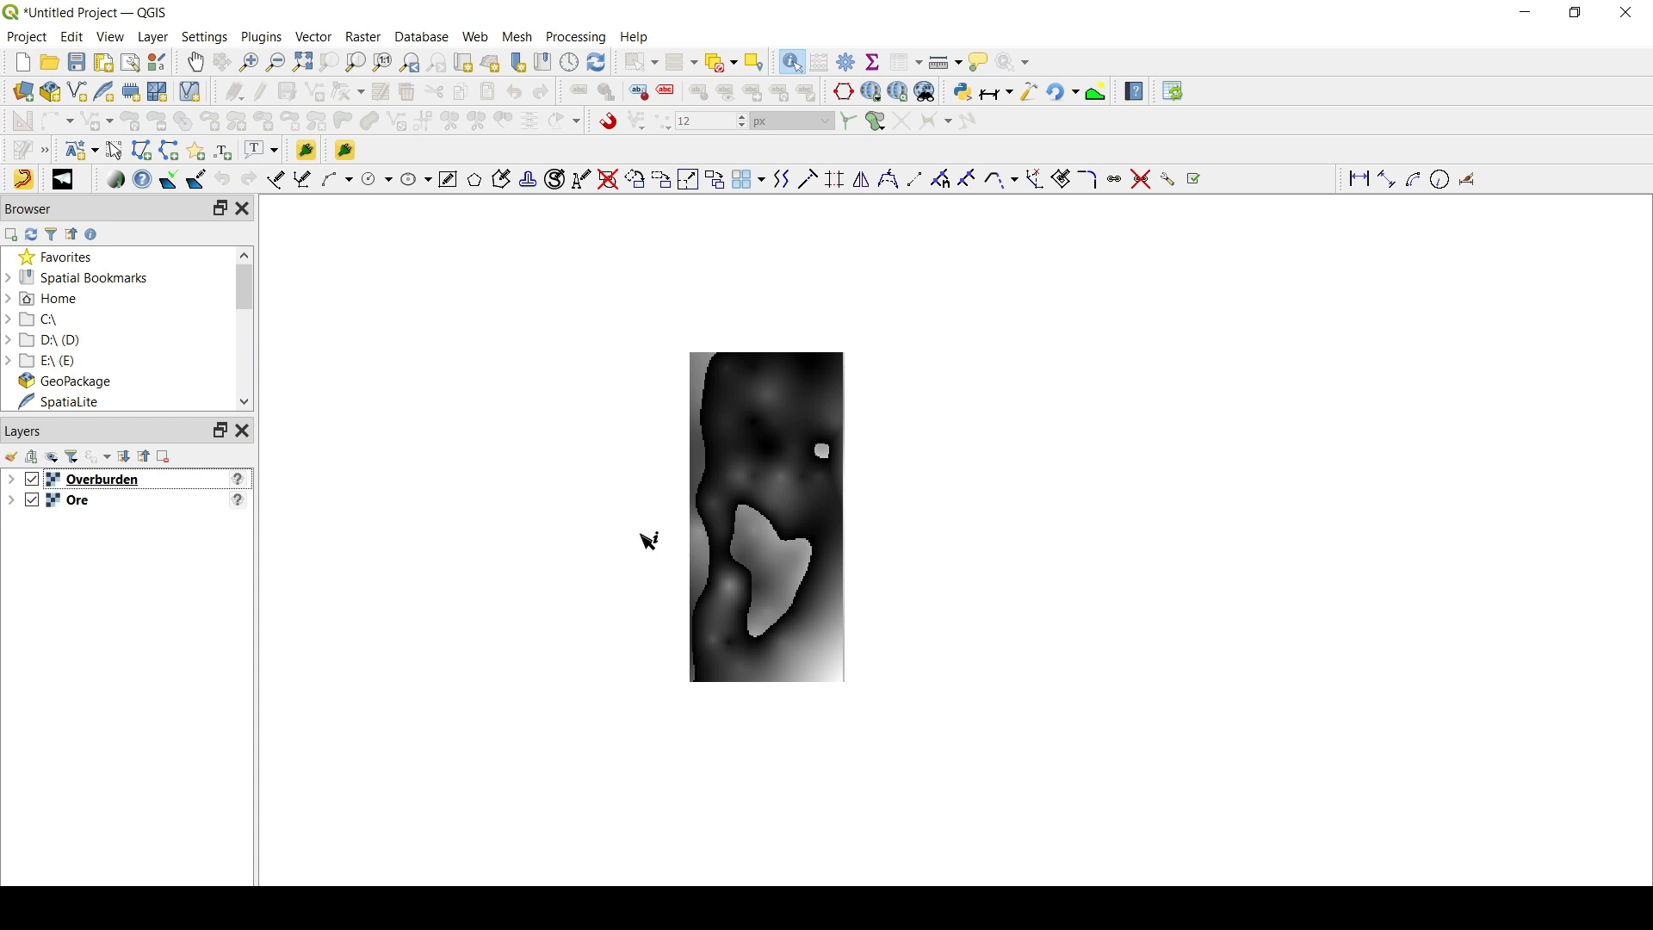
{"action": "scroll", "coordinate": [663, 529], "scroll_direction": "up", "scroll_amount": 2}
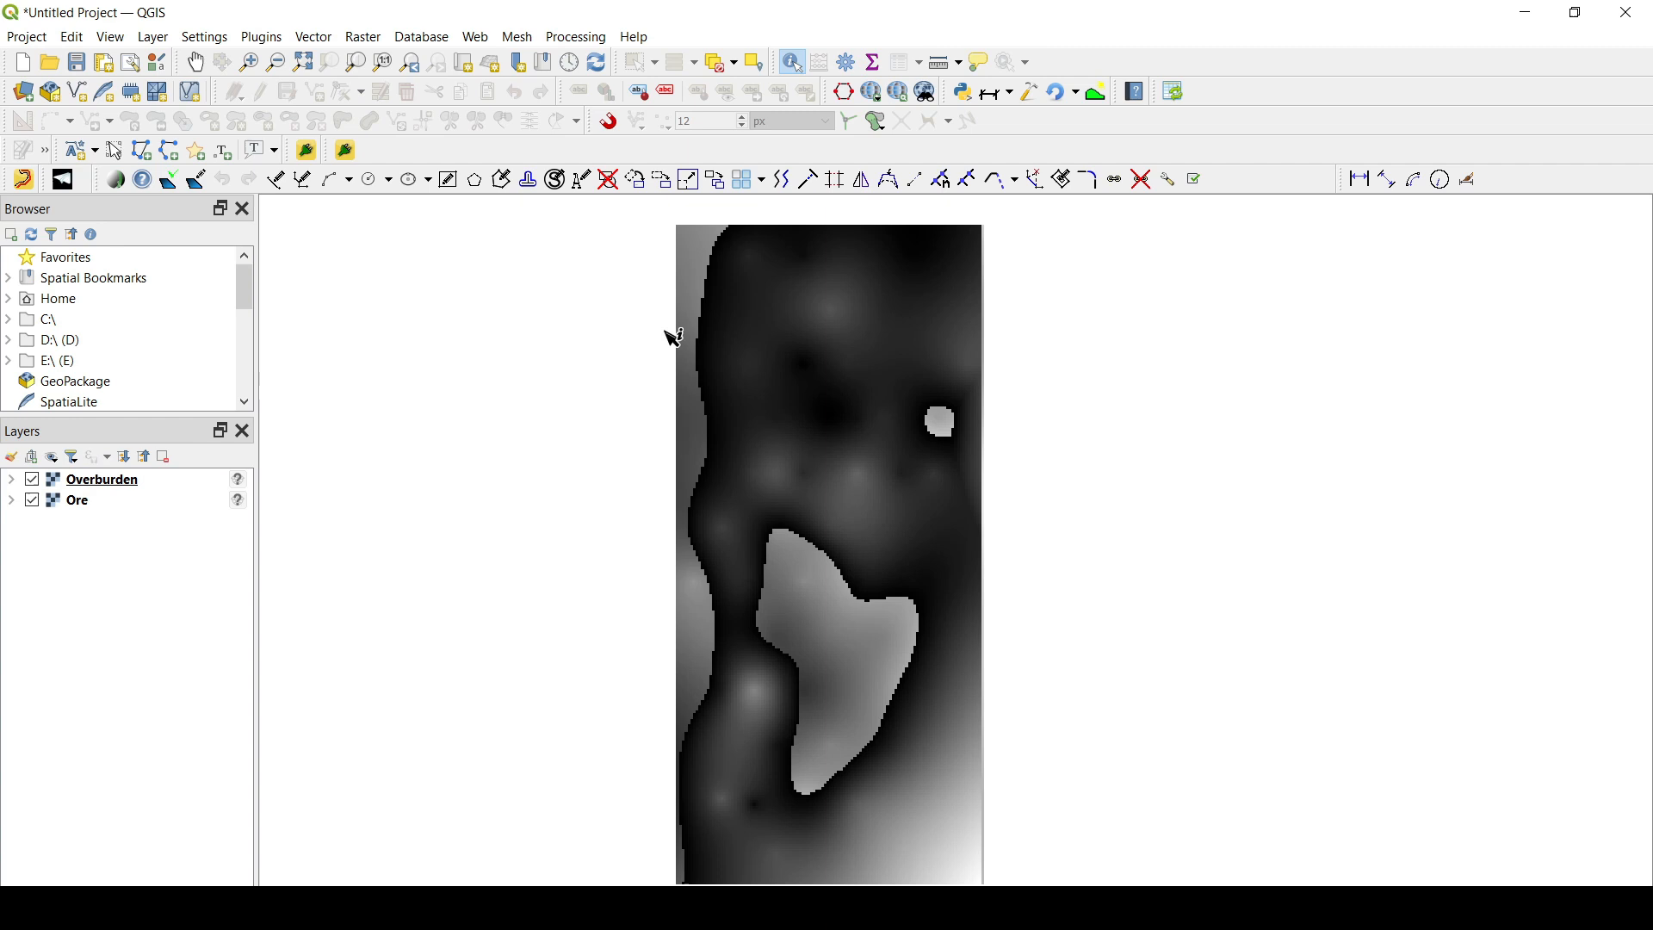
{"action": "left_click", "coordinate": [99, 486]}
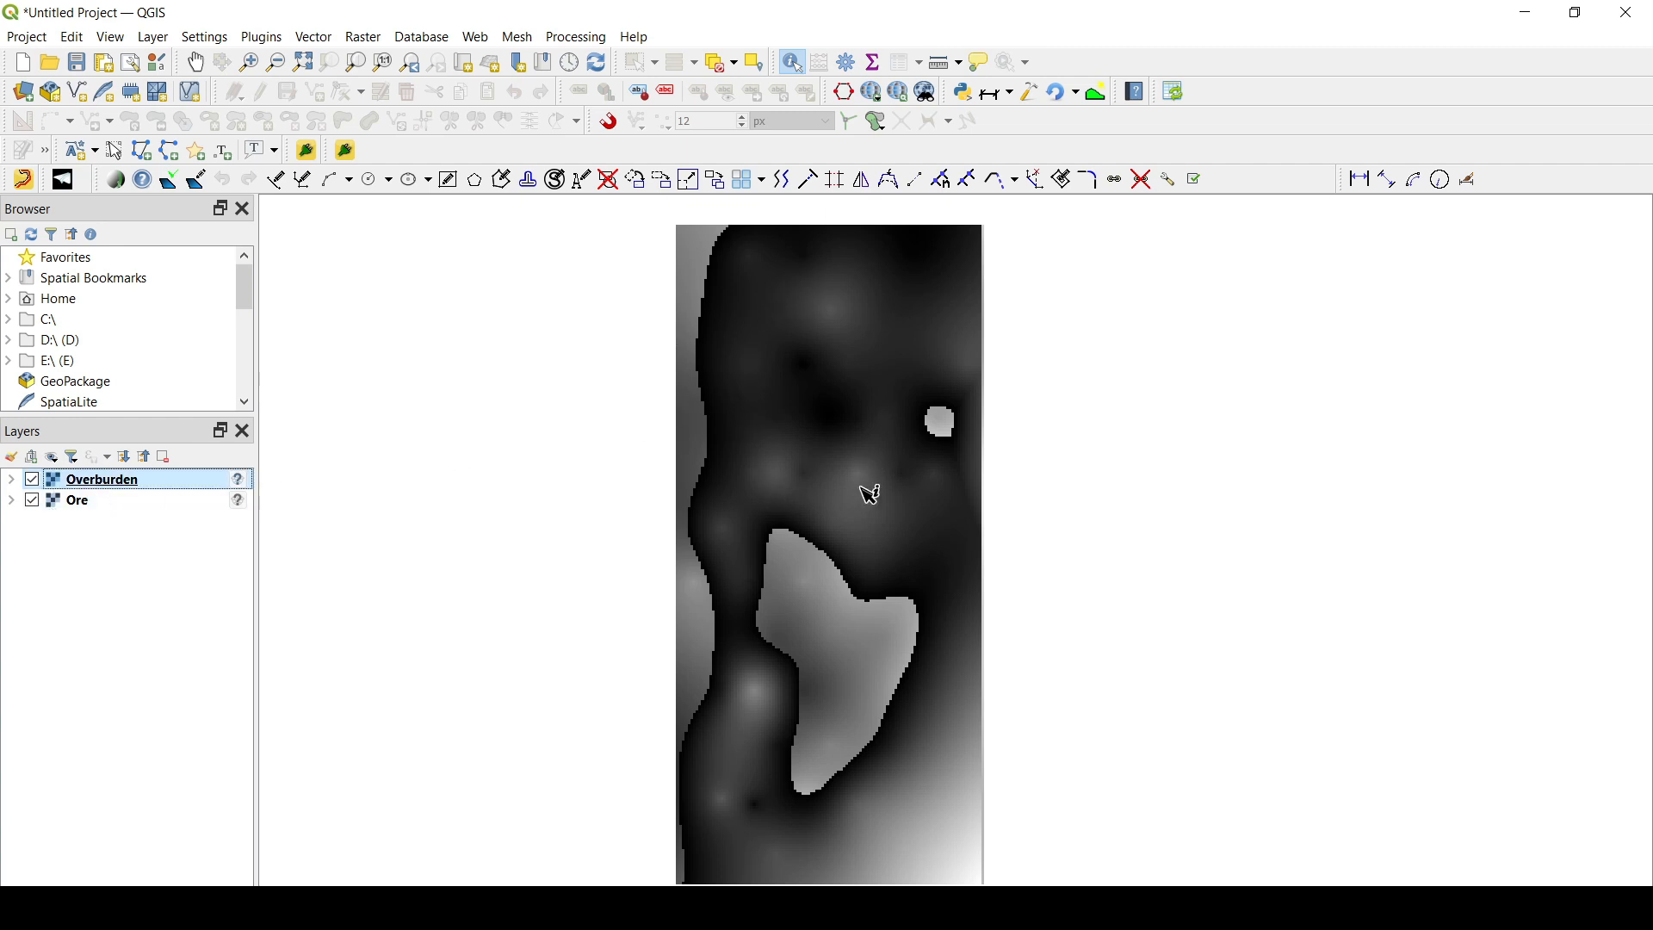
- Hide the Overburden layer so that only the Ore raster is displayed on the map
{"action": "left_click_drag", "start_coordinate": [882, 597], "coordinate": [859, 512]}
{"action": "left_click", "coordinate": [32, 481]}
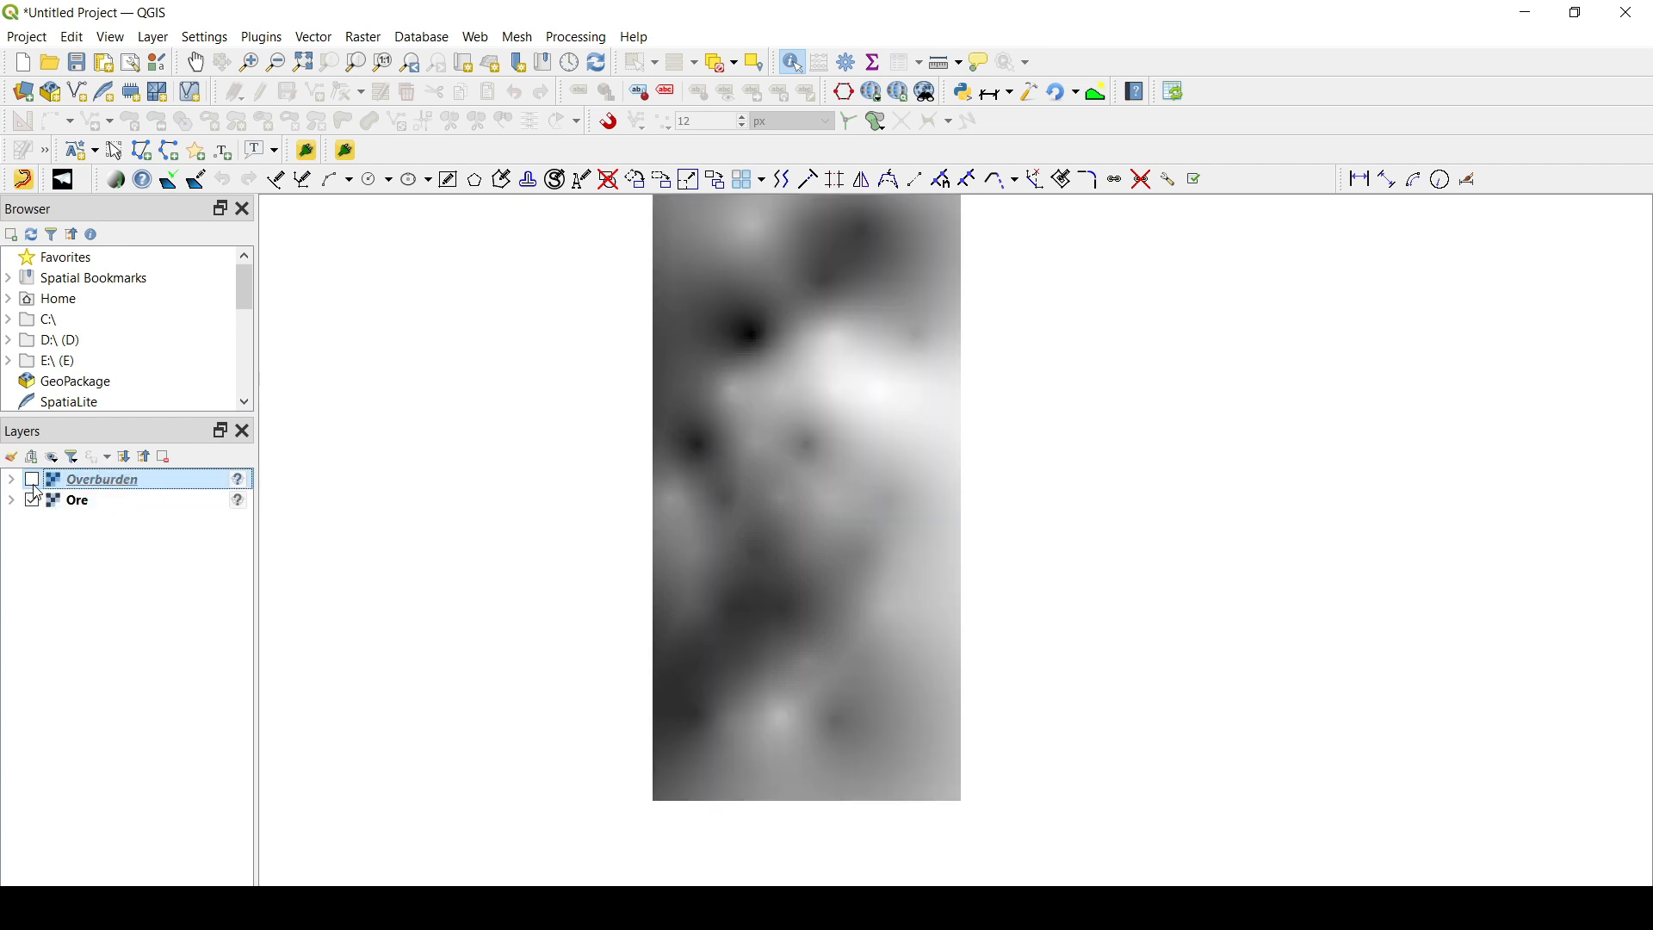
{"action": "left_click_drag", "start_coordinate": [827, 344], "coordinate": [830, 416]}
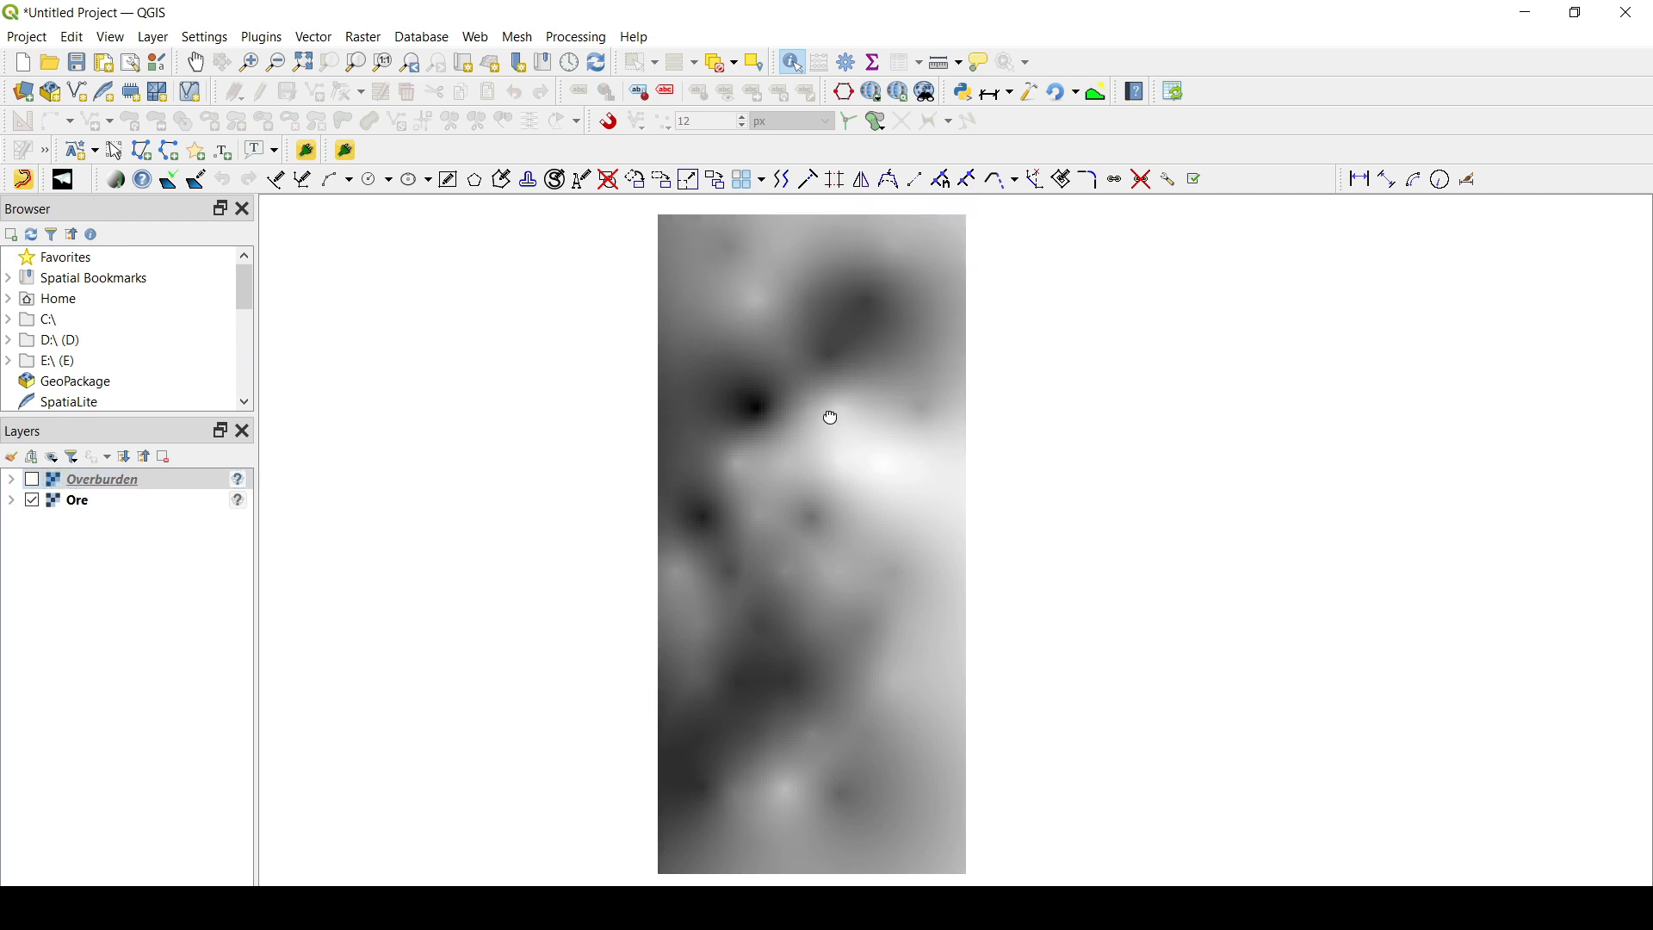
{"action": "key", "text": "ctrl+shift+i"}
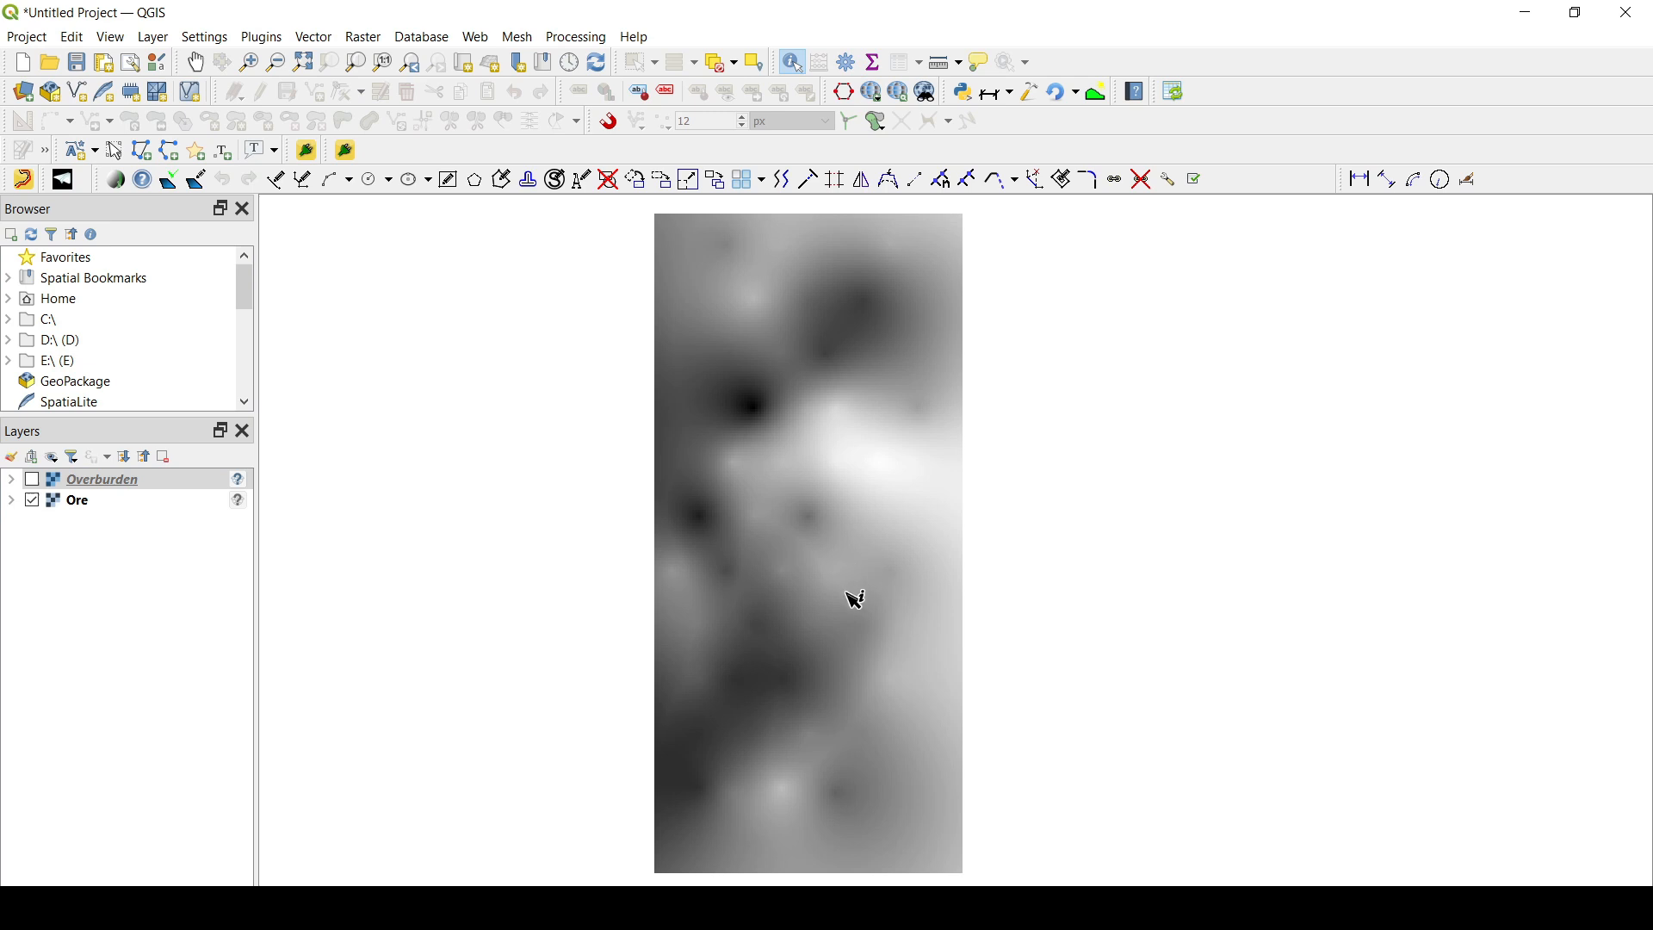
{"action": "left_click_drag", "start_coordinate": [822, 613], "coordinate": [829, 605]}
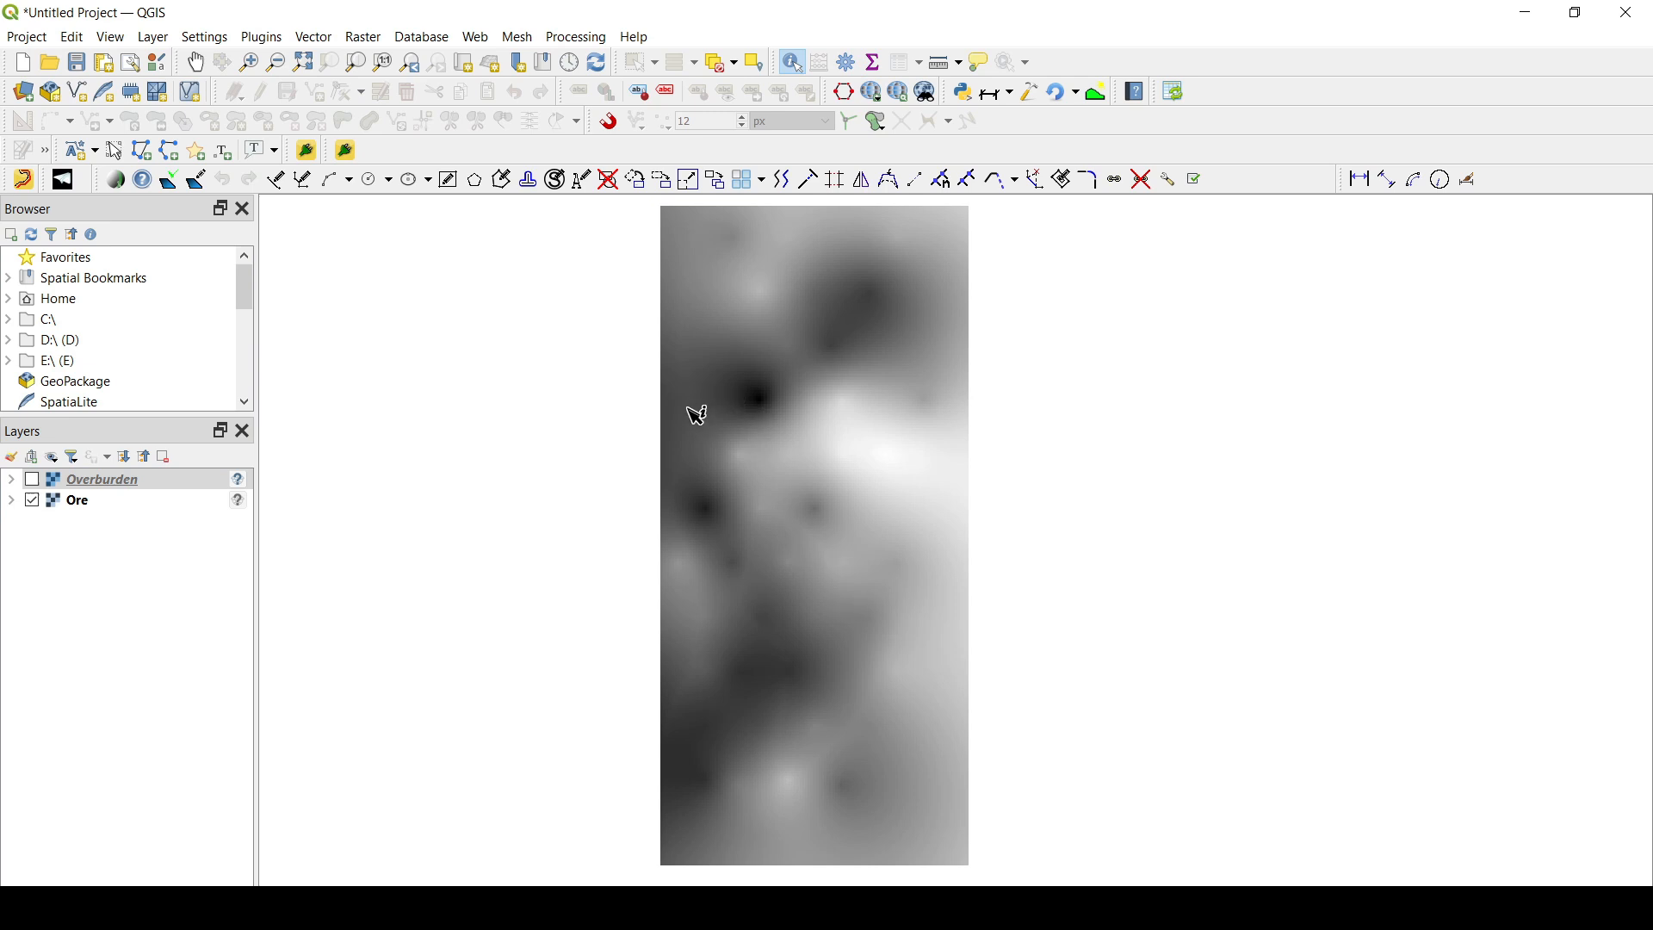
{"action": "left_click", "coordinate": [347, 152]}
{"action": "left_click", "coordinate": [275, 39]}
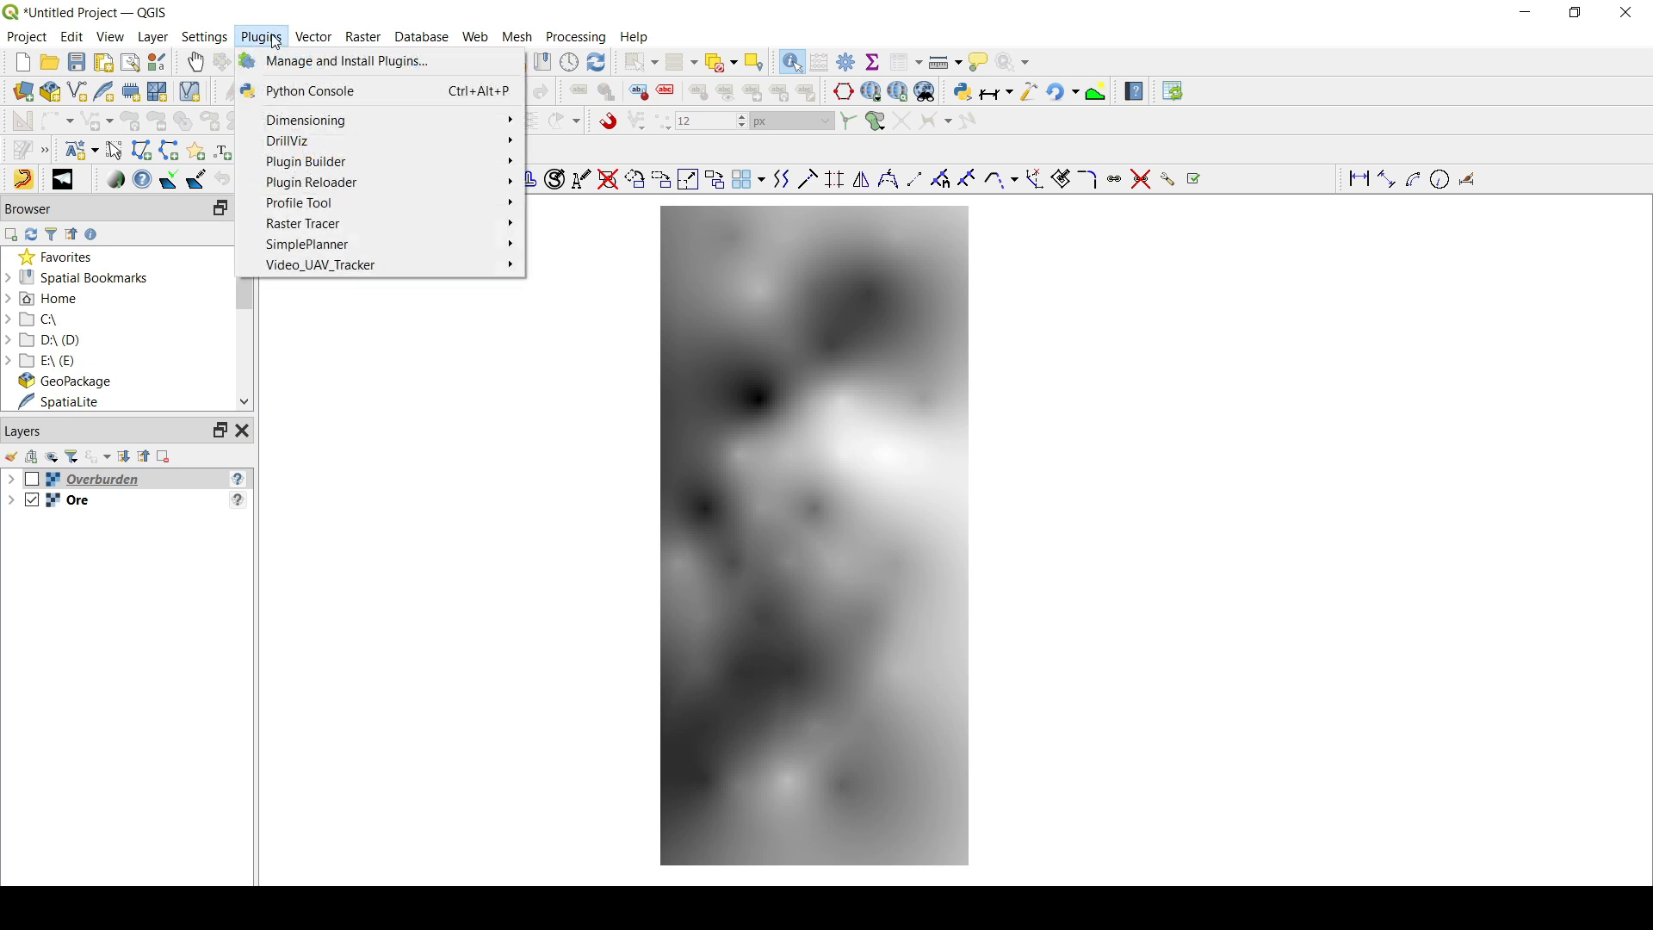
{"action": "left_click", "coordinate": [428, 478]}
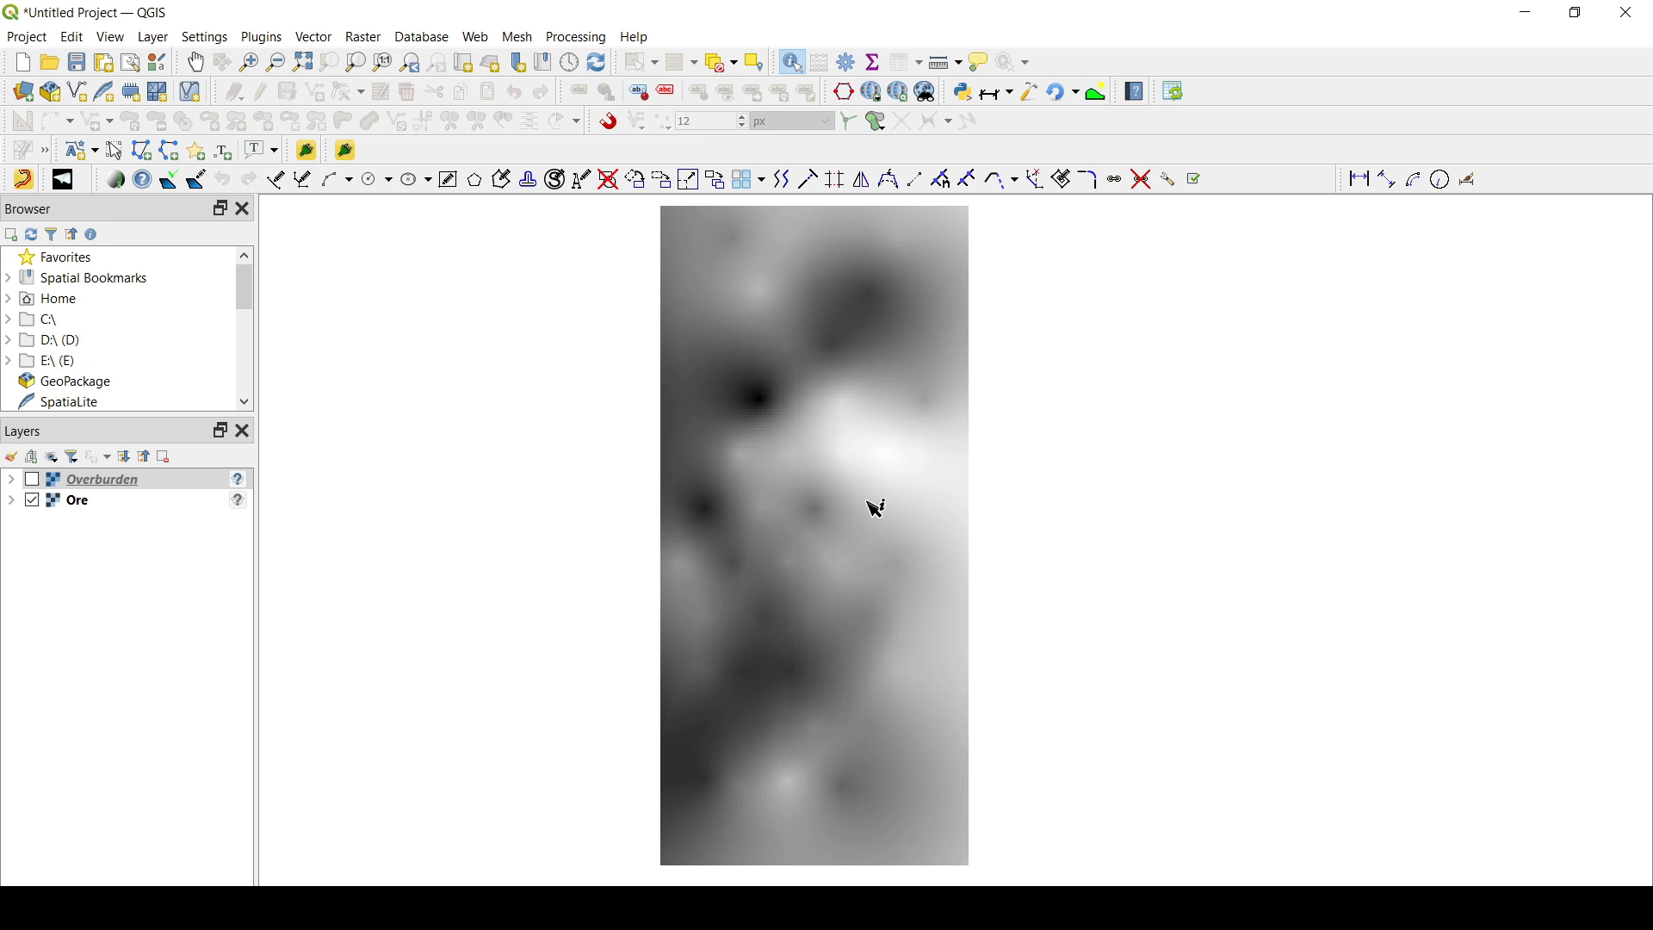
- Switch to the SimplePlanner folder in File Explorer and open the OSGeo4W Shell, placing its window below the file list
{"action": "mouse_move", "coordinate": [723, 908]}
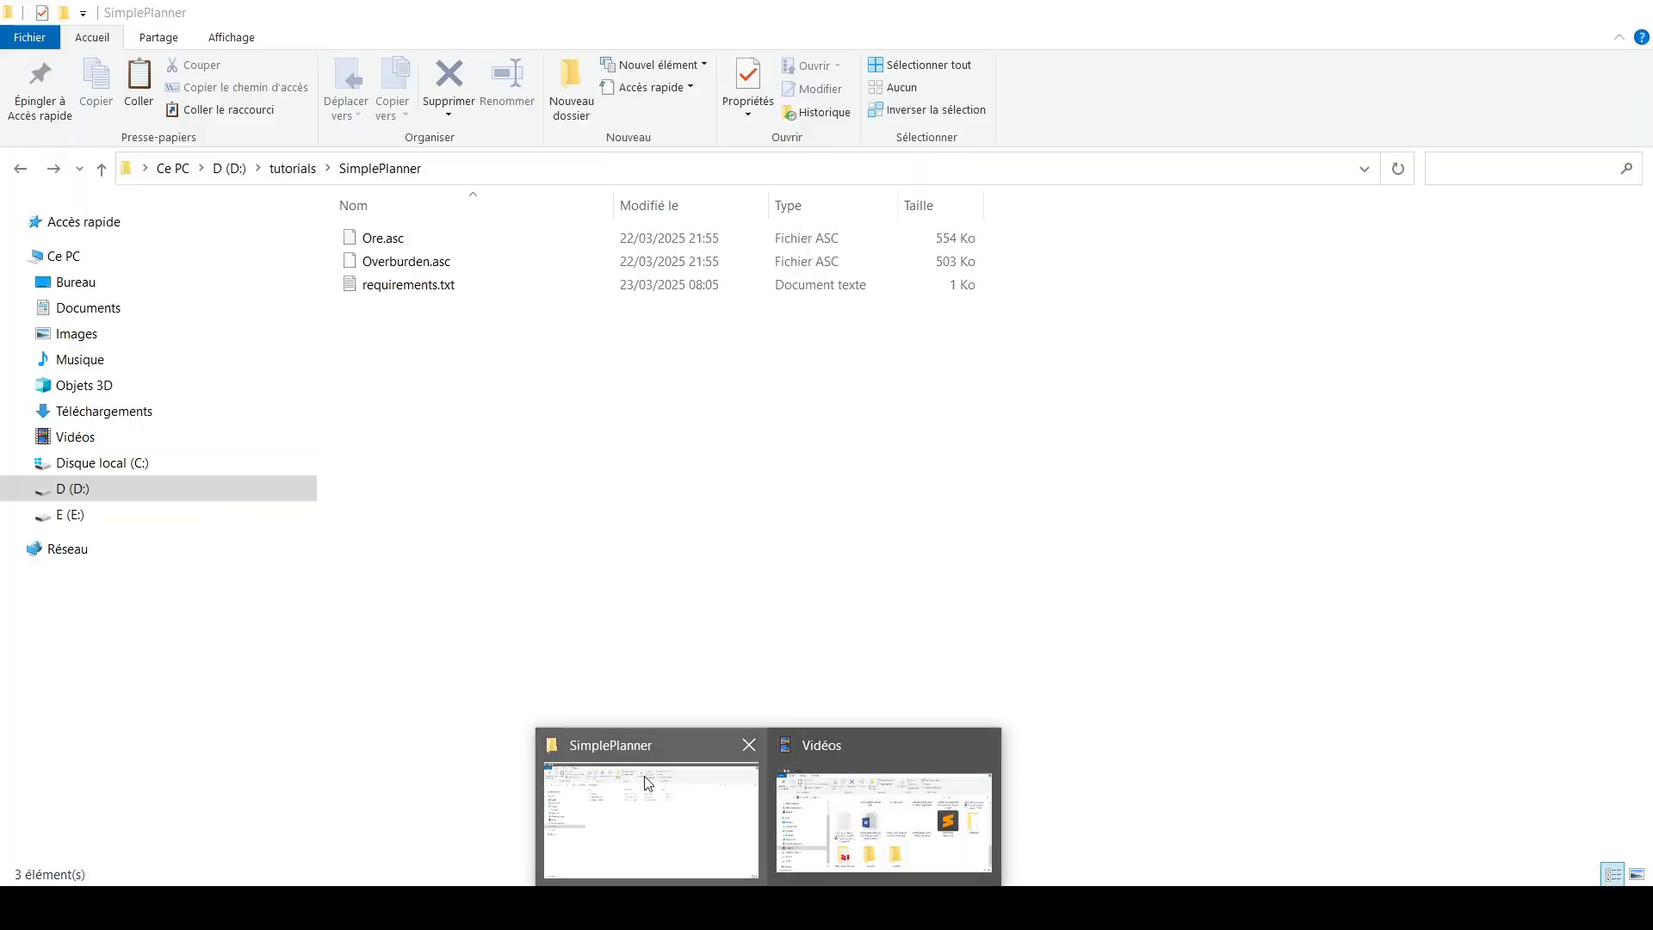
{"action": "left_click", "coordinate": [716, 861]}
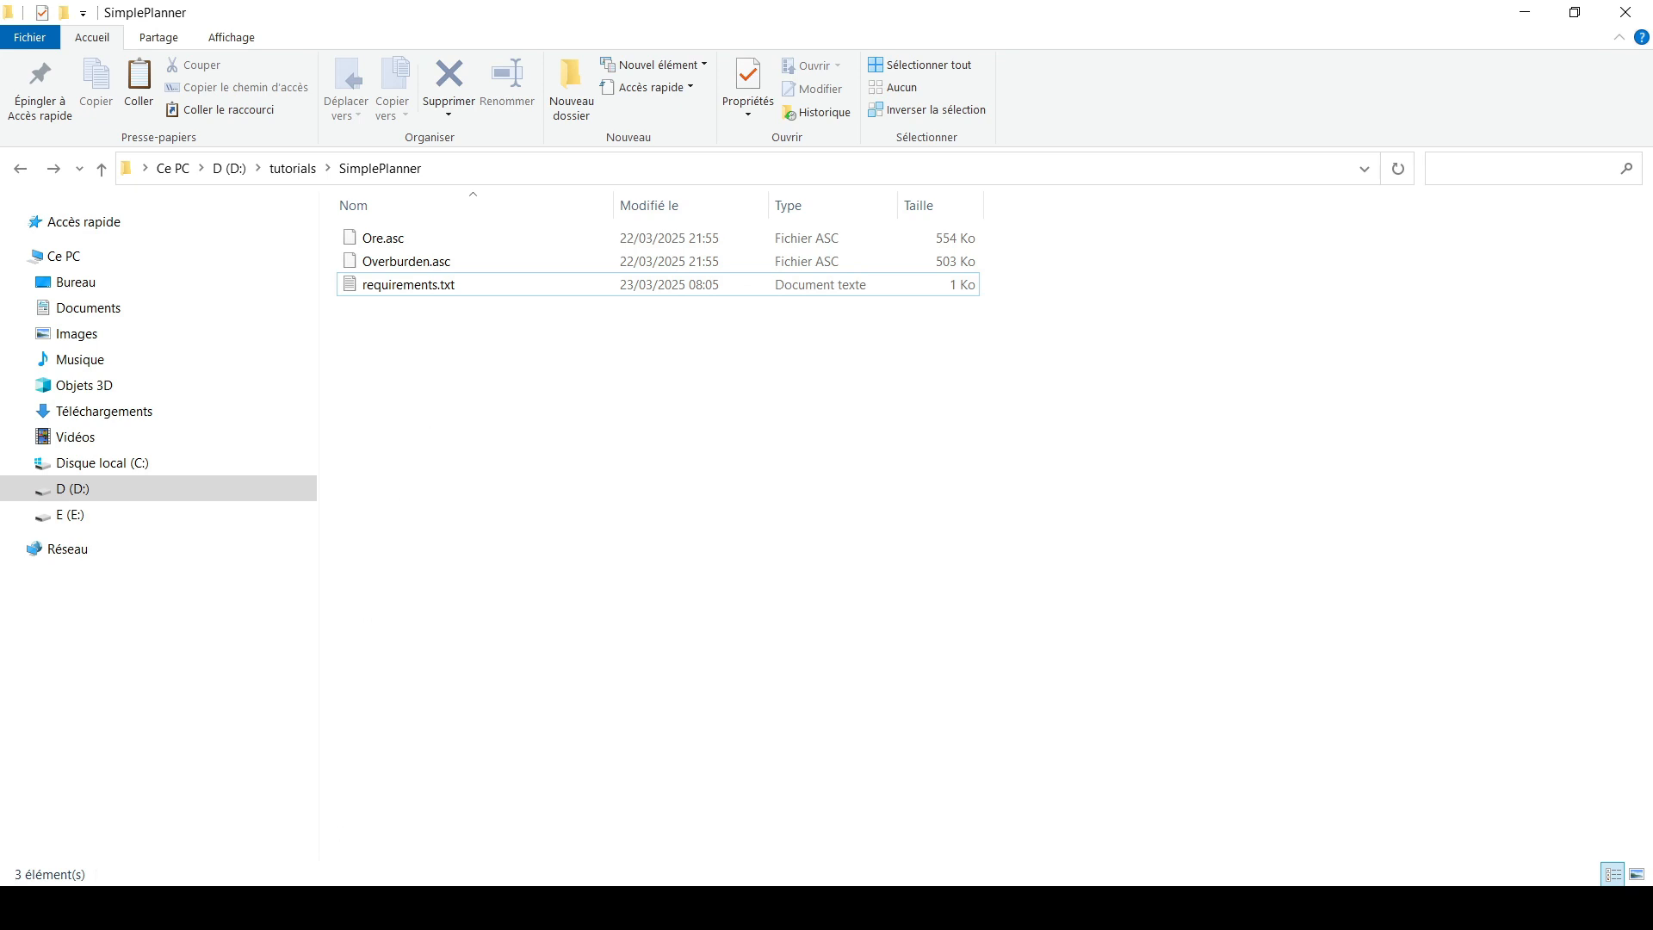
{"action": "key", "text": "super"}
{"action": "type", "text": "os"}
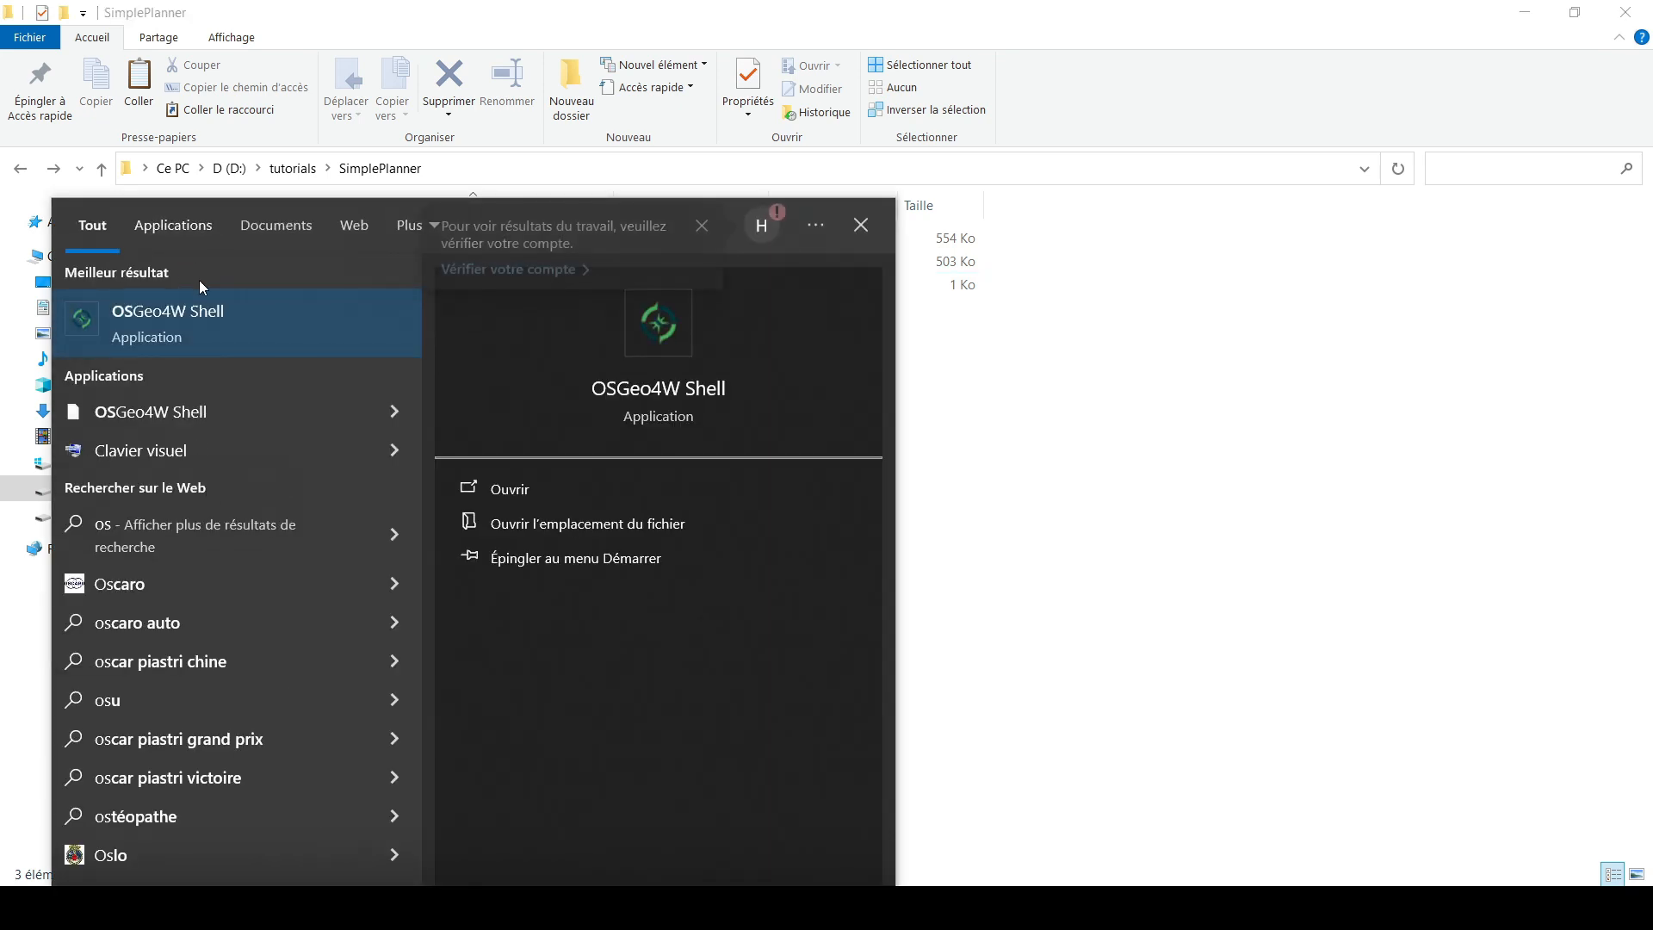
{"action": "left_click", "coordinate": [167, 319]}
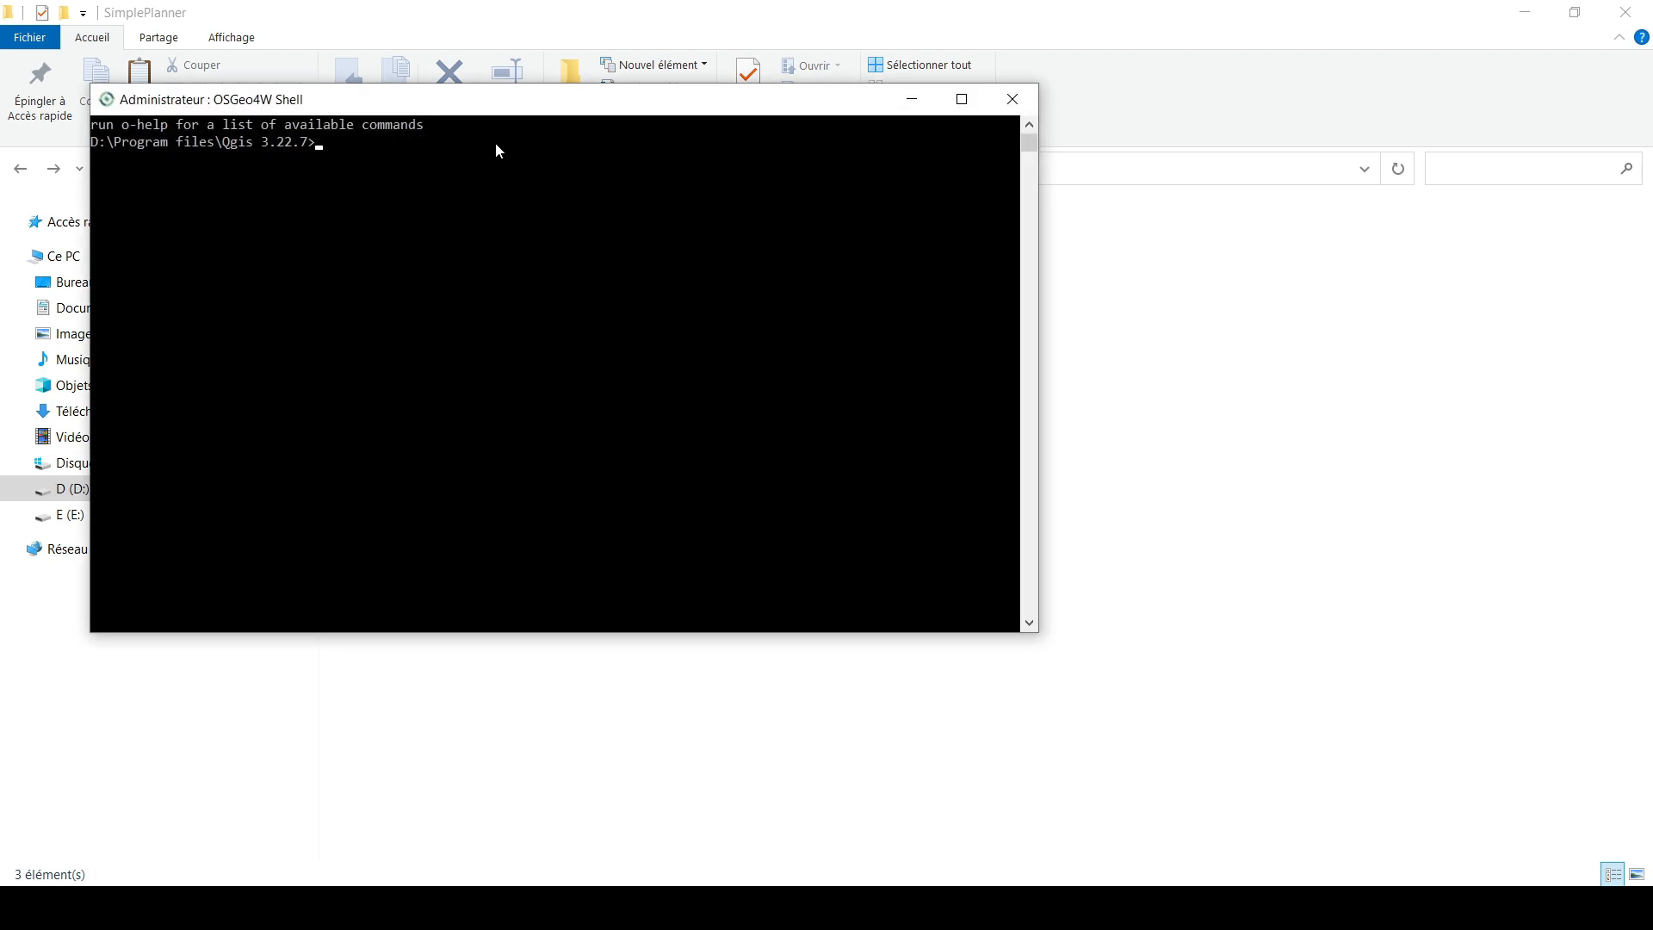
{"action": "left_click_drag", "start_coordinate": [504, 111], "coordinate": [729, 359]}
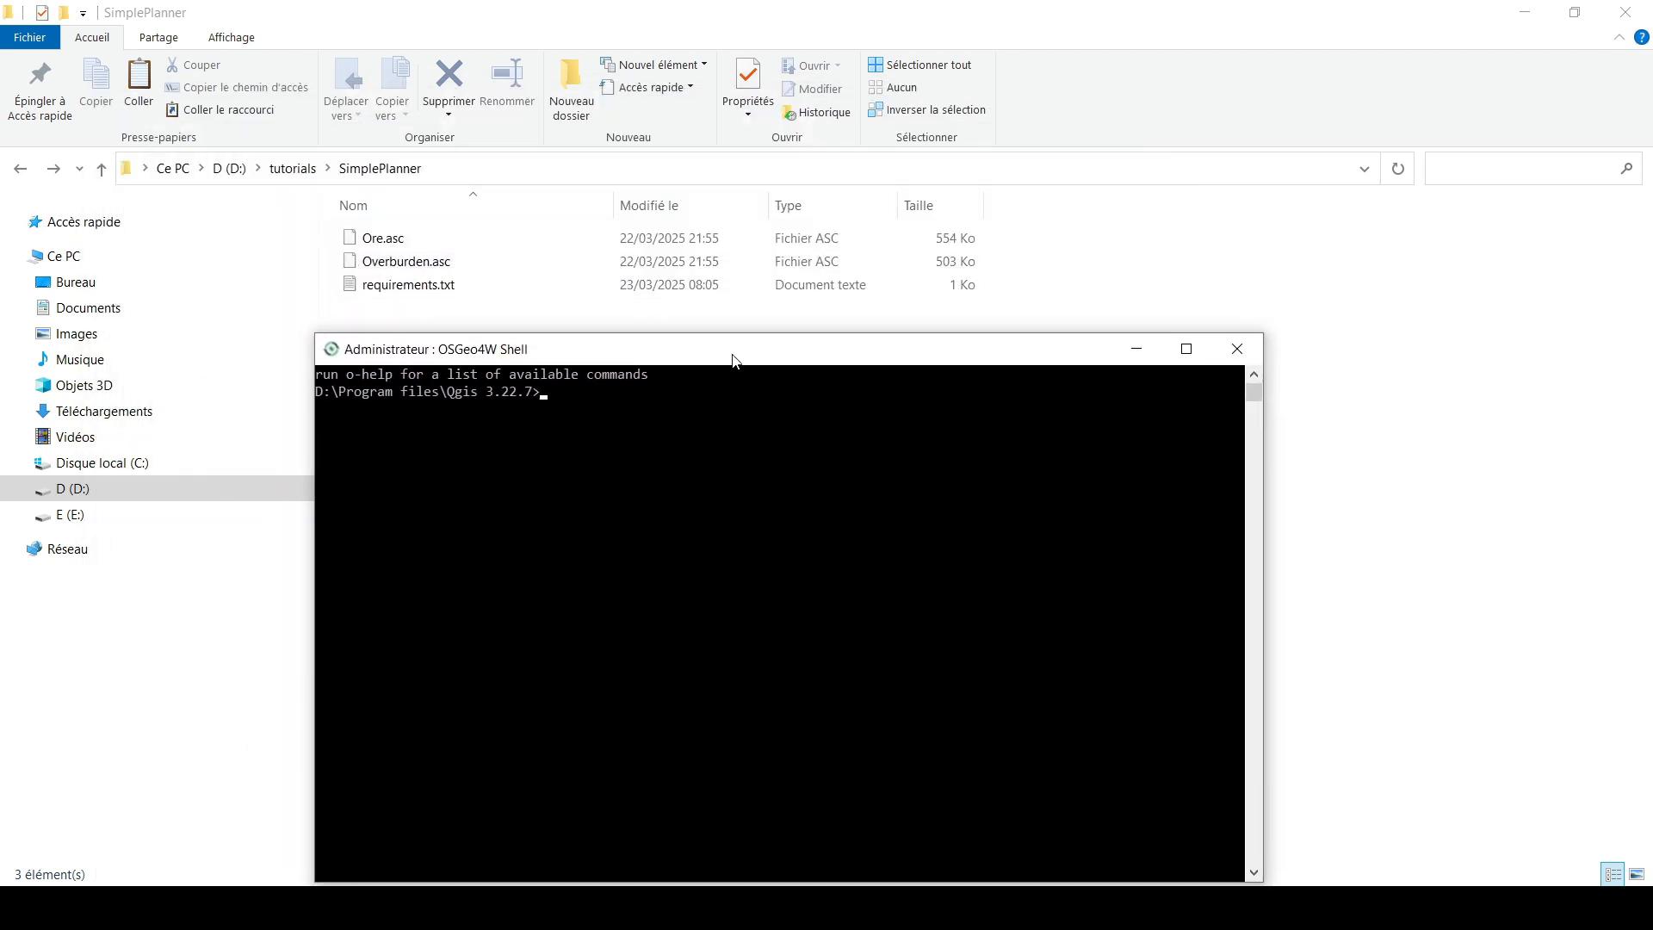
- Compose the command pip install -r D:\tutorials\SimplePlanner\requirements.txt in the shell and close the shell without running it
{"action": "type", "text": "pip install"}
{"action": "type", "text": "-r"}
{"action": "left_click_drag", "start_coordinate": [433, 285], "coordinate": [522, 368]}
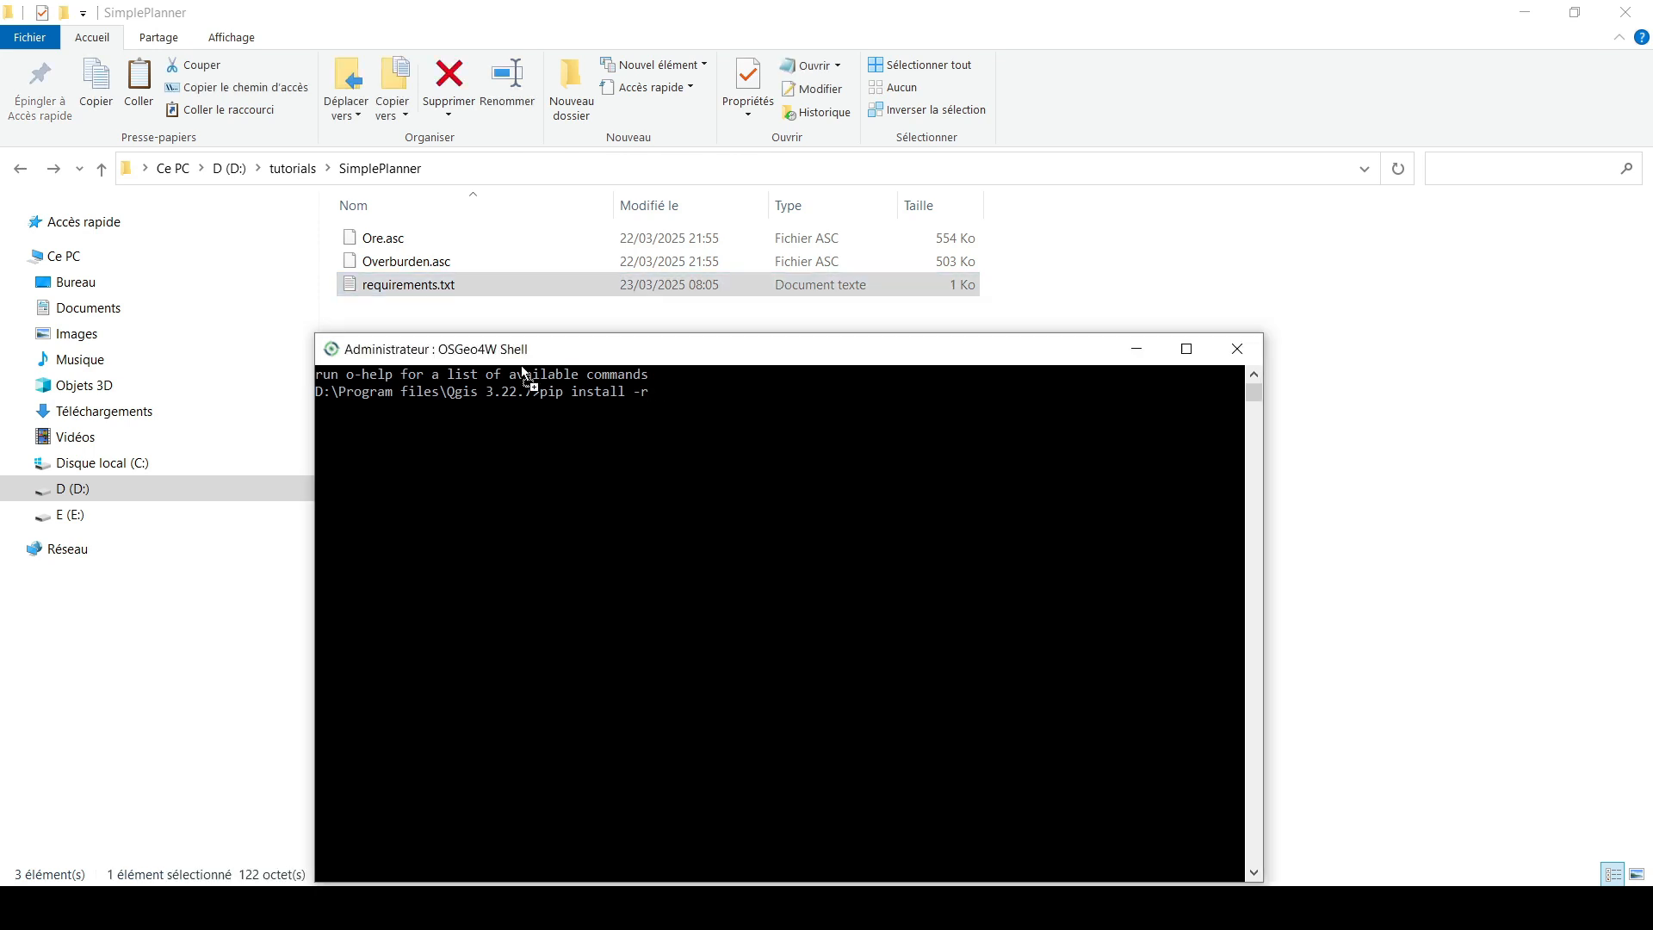
{"action": "left_click_drag", "start_coordinate": [582, 420], "coordinate": [699, 453]}
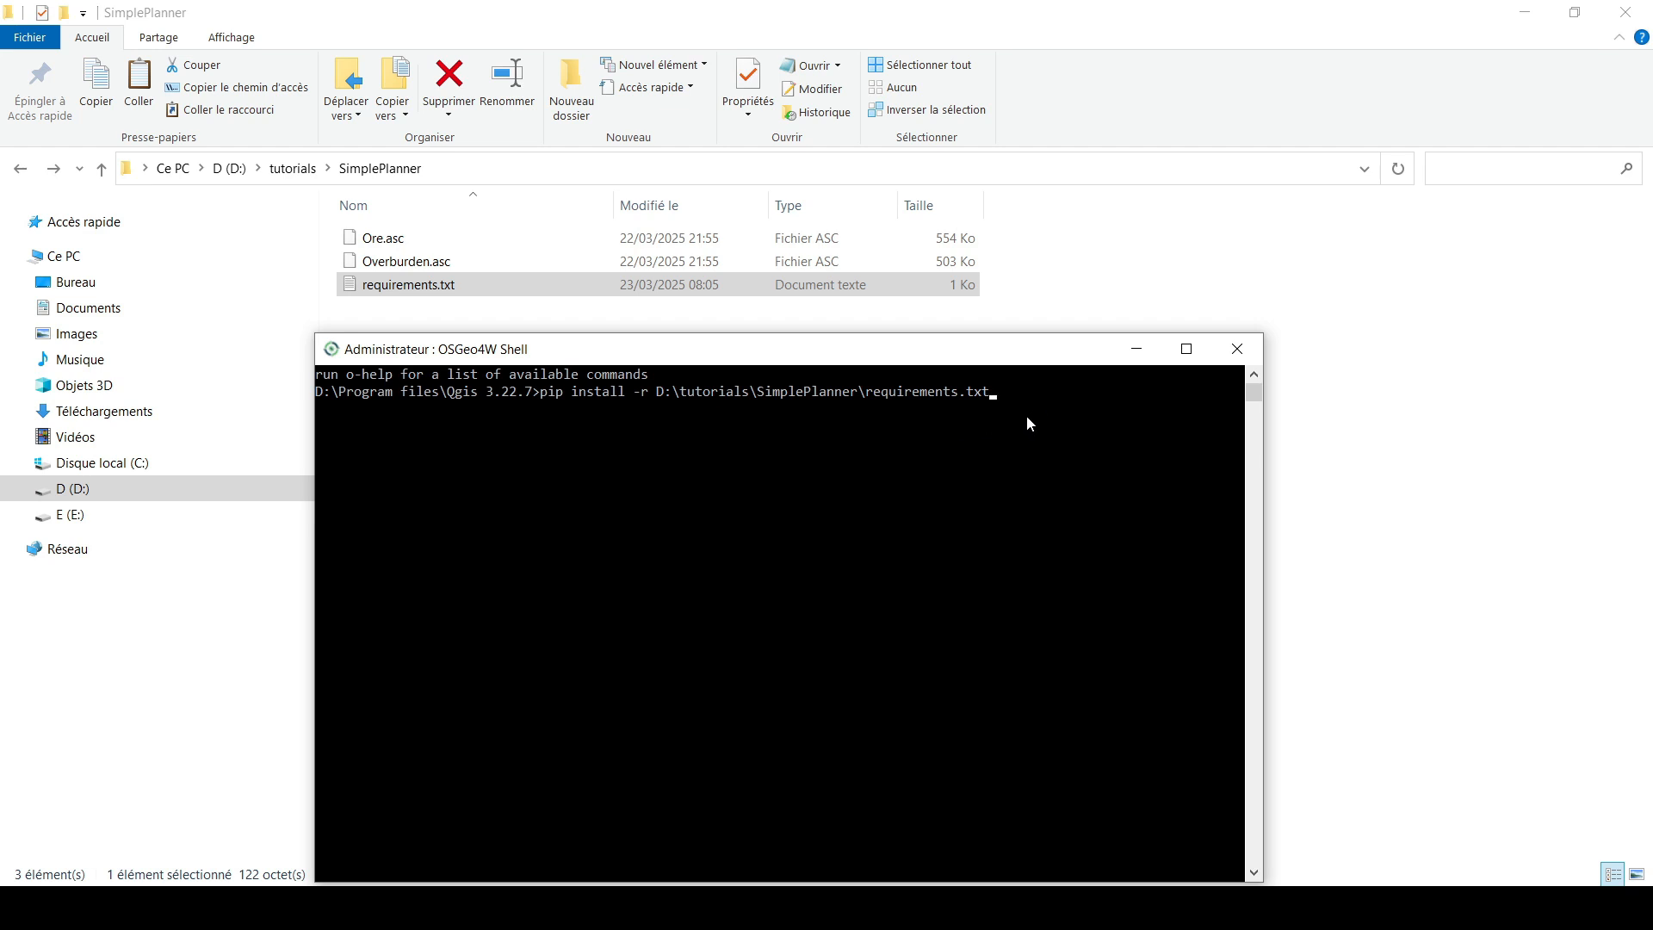
{"action": "left_click", "coordinate": [1243, 359]}
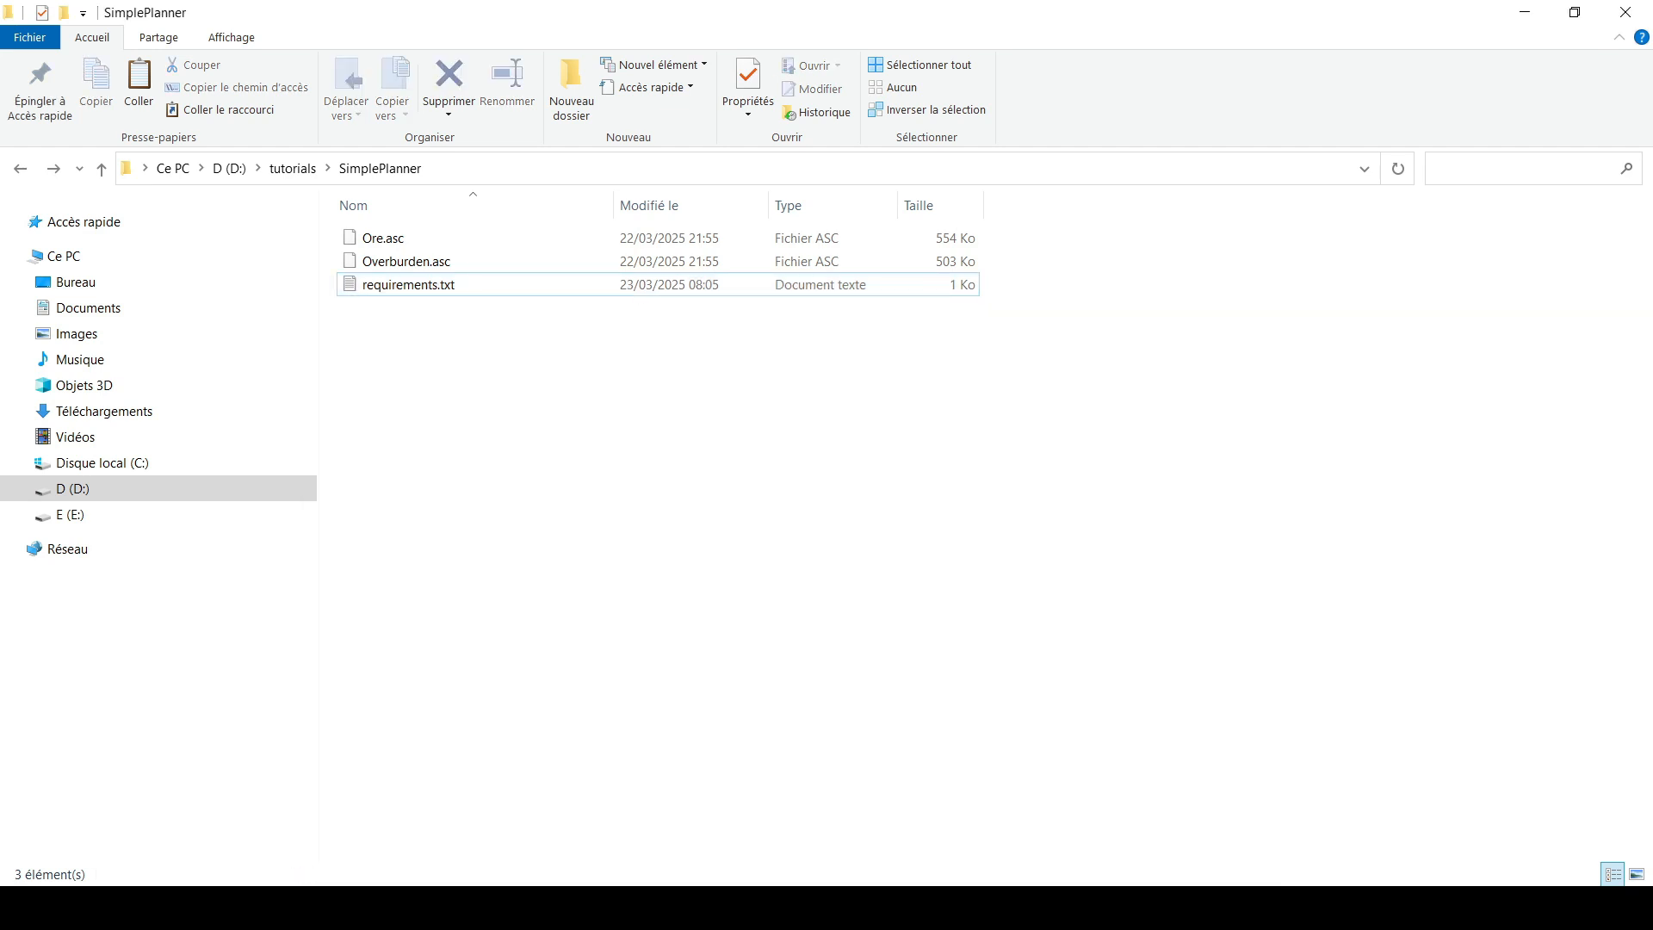
- Return to QGIS and view the plugin manager's Install from ZIP page, closing it without installing anything
{"action": "left_click", "coordinate": [928, 905]}
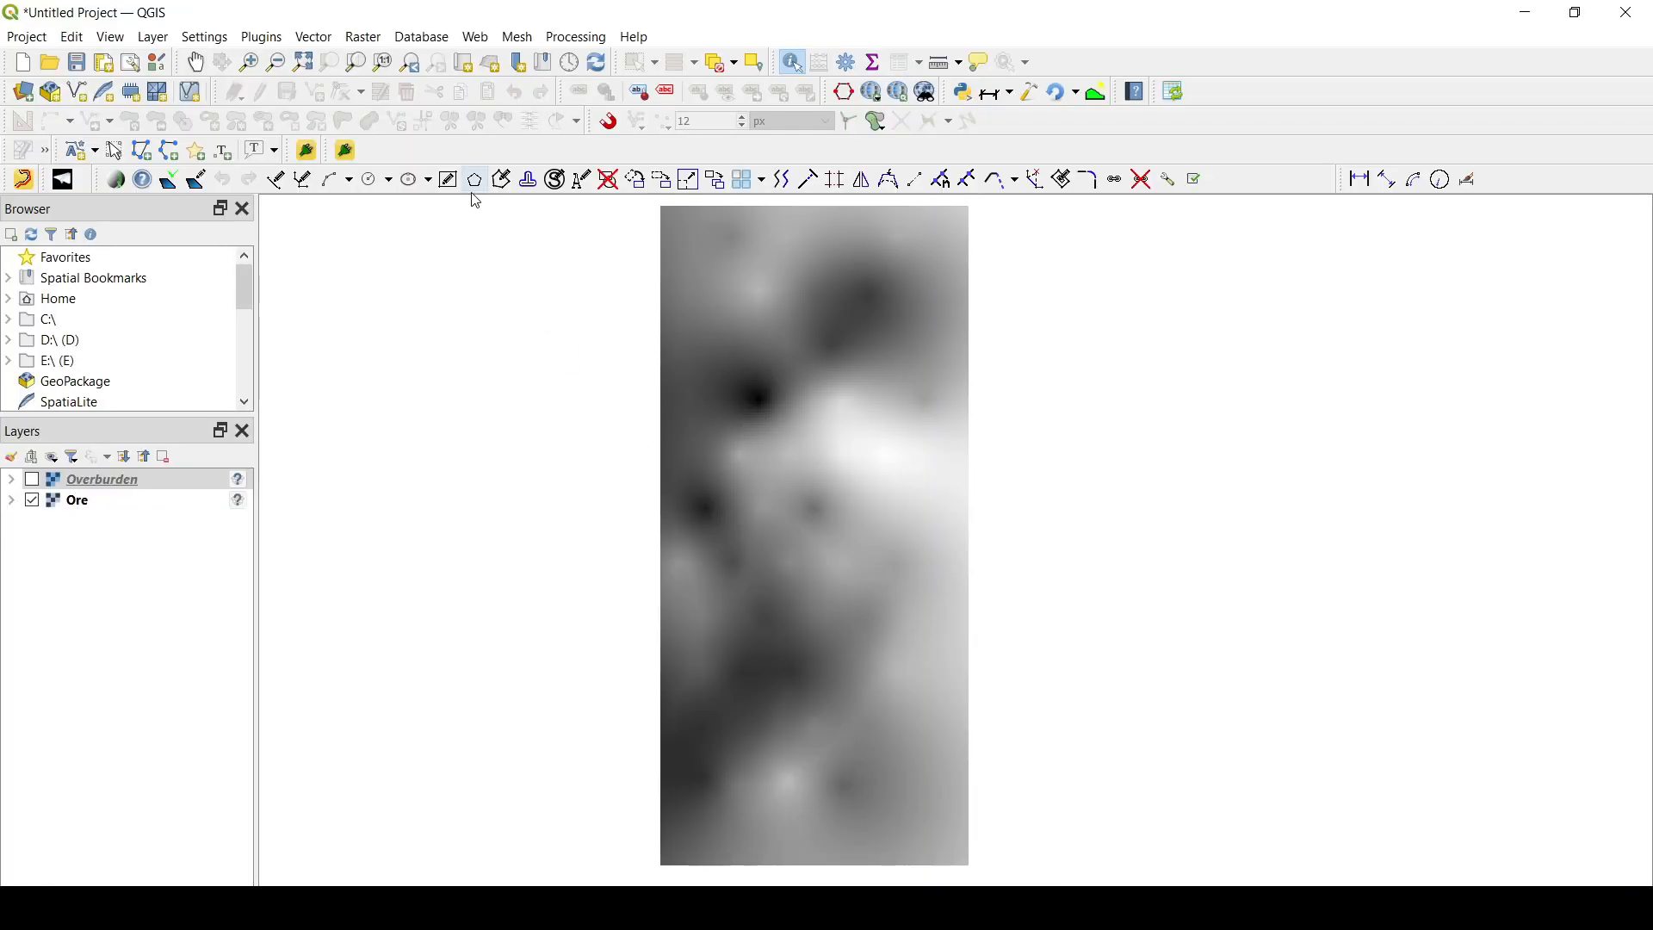
{"action": "left_click", "coordinate": [269, 40]}
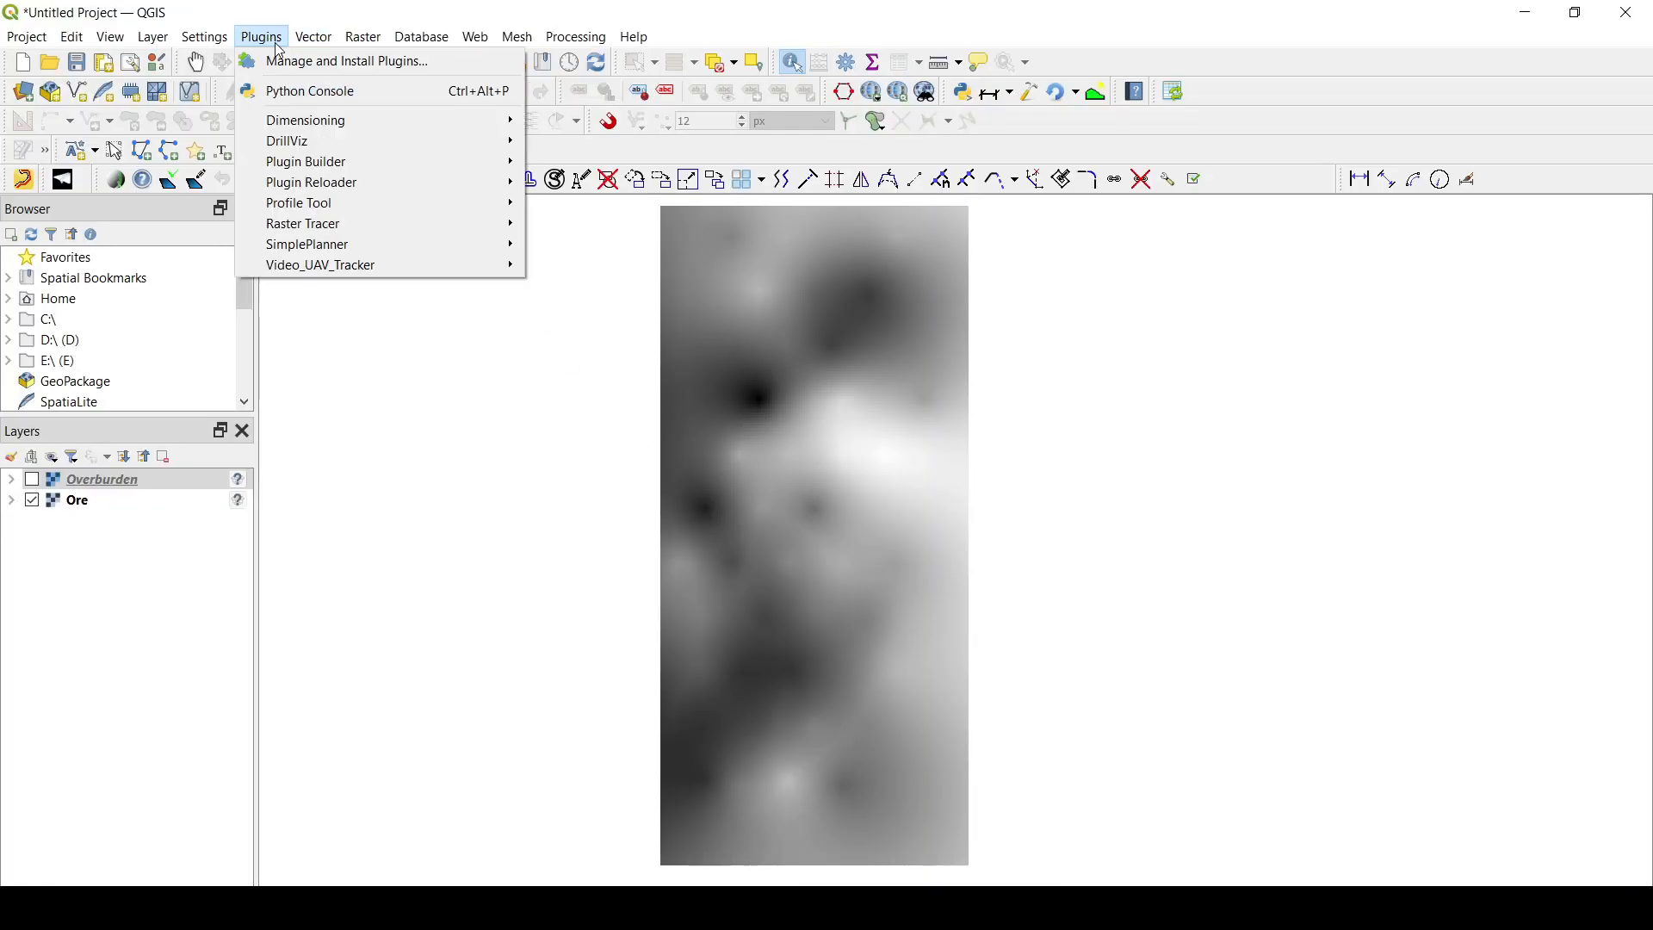
{"action": "left_click", "coordinate": [289, 61]}
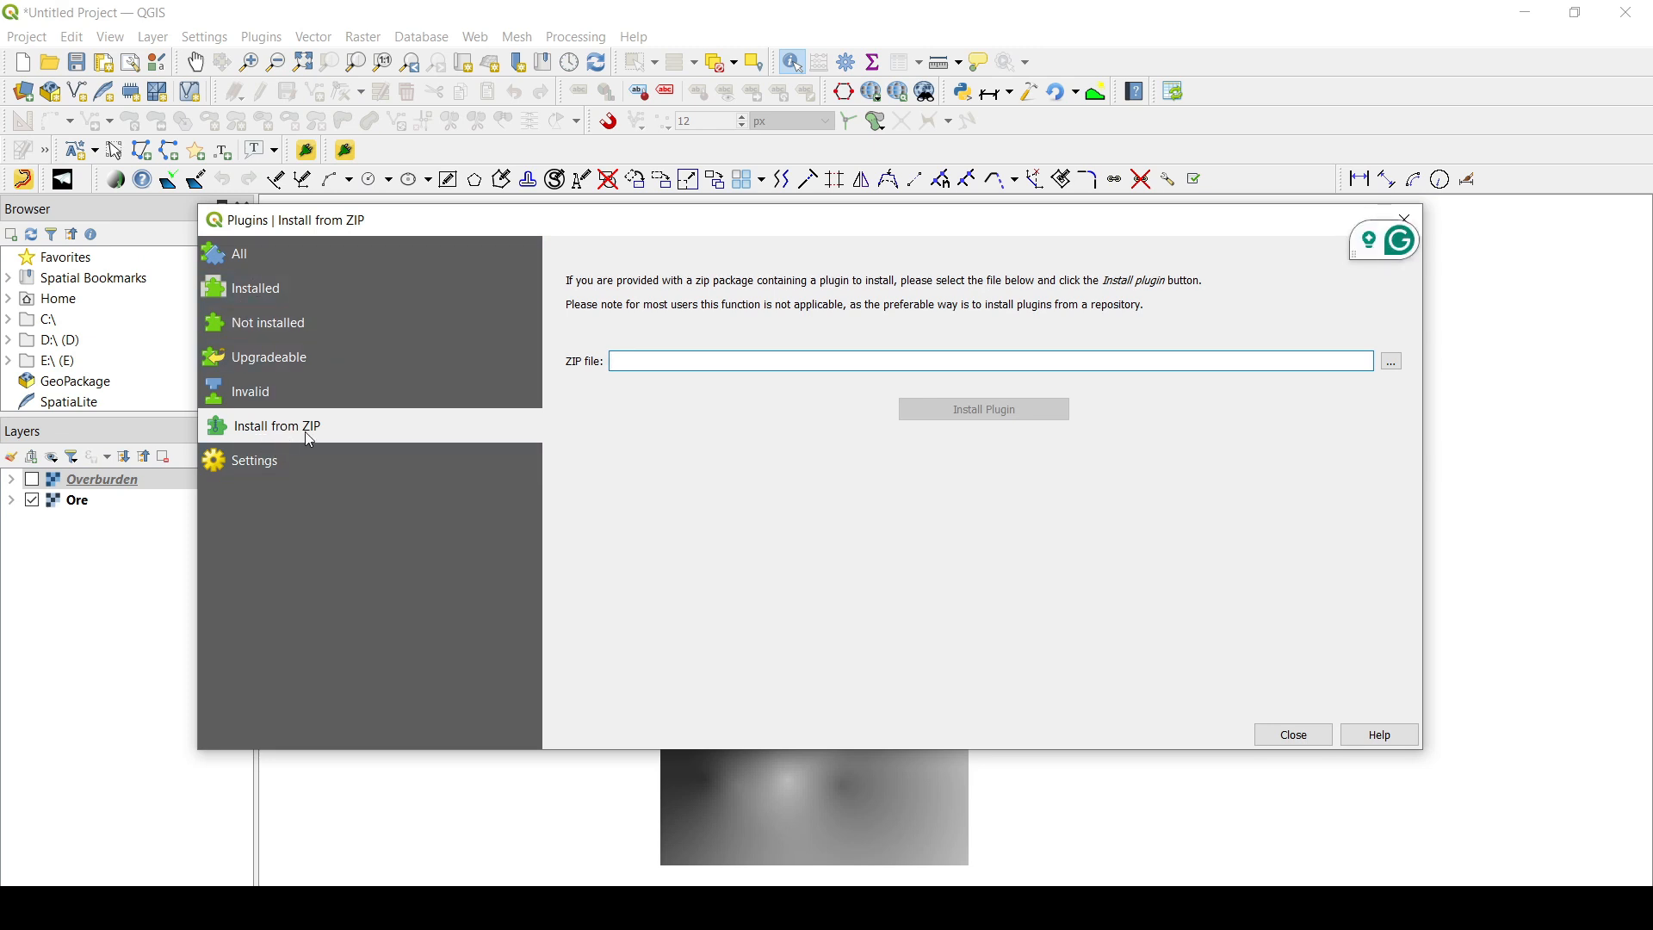
{"action": "left_click", "coordinate": [711, 365]}
{"action": "left_click", "coordinate": [1309, 737]}
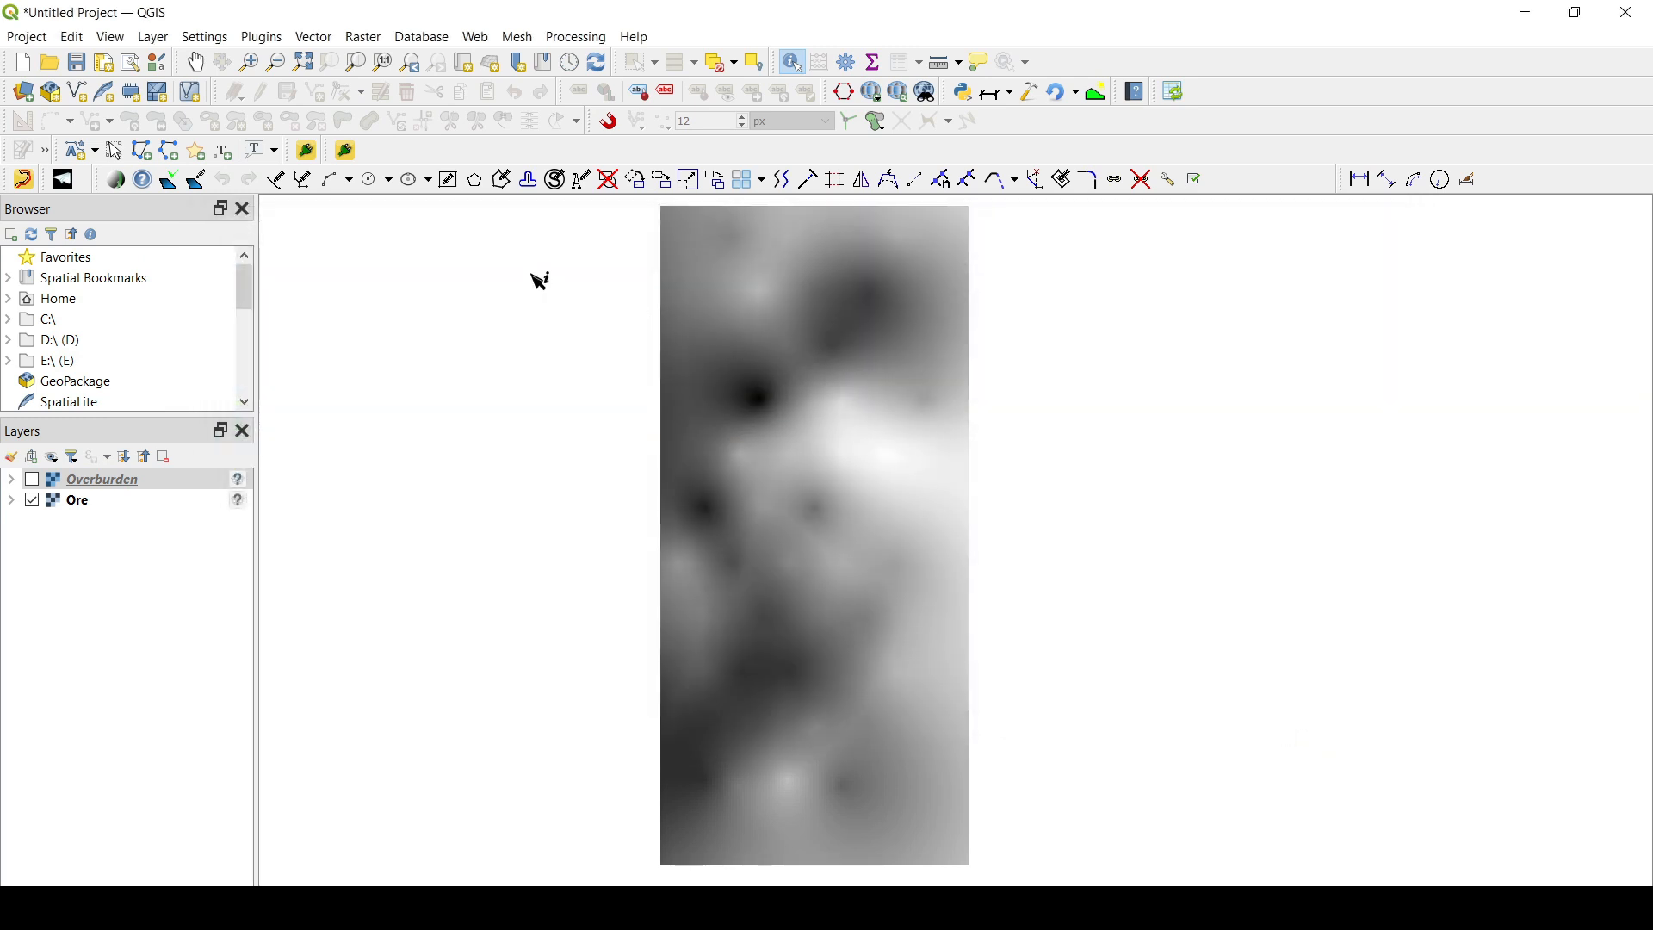
{"action": "left_click", "coordinate": [261, 37]}
{"action": "mouse_move", "coordinate": [291, 169]}
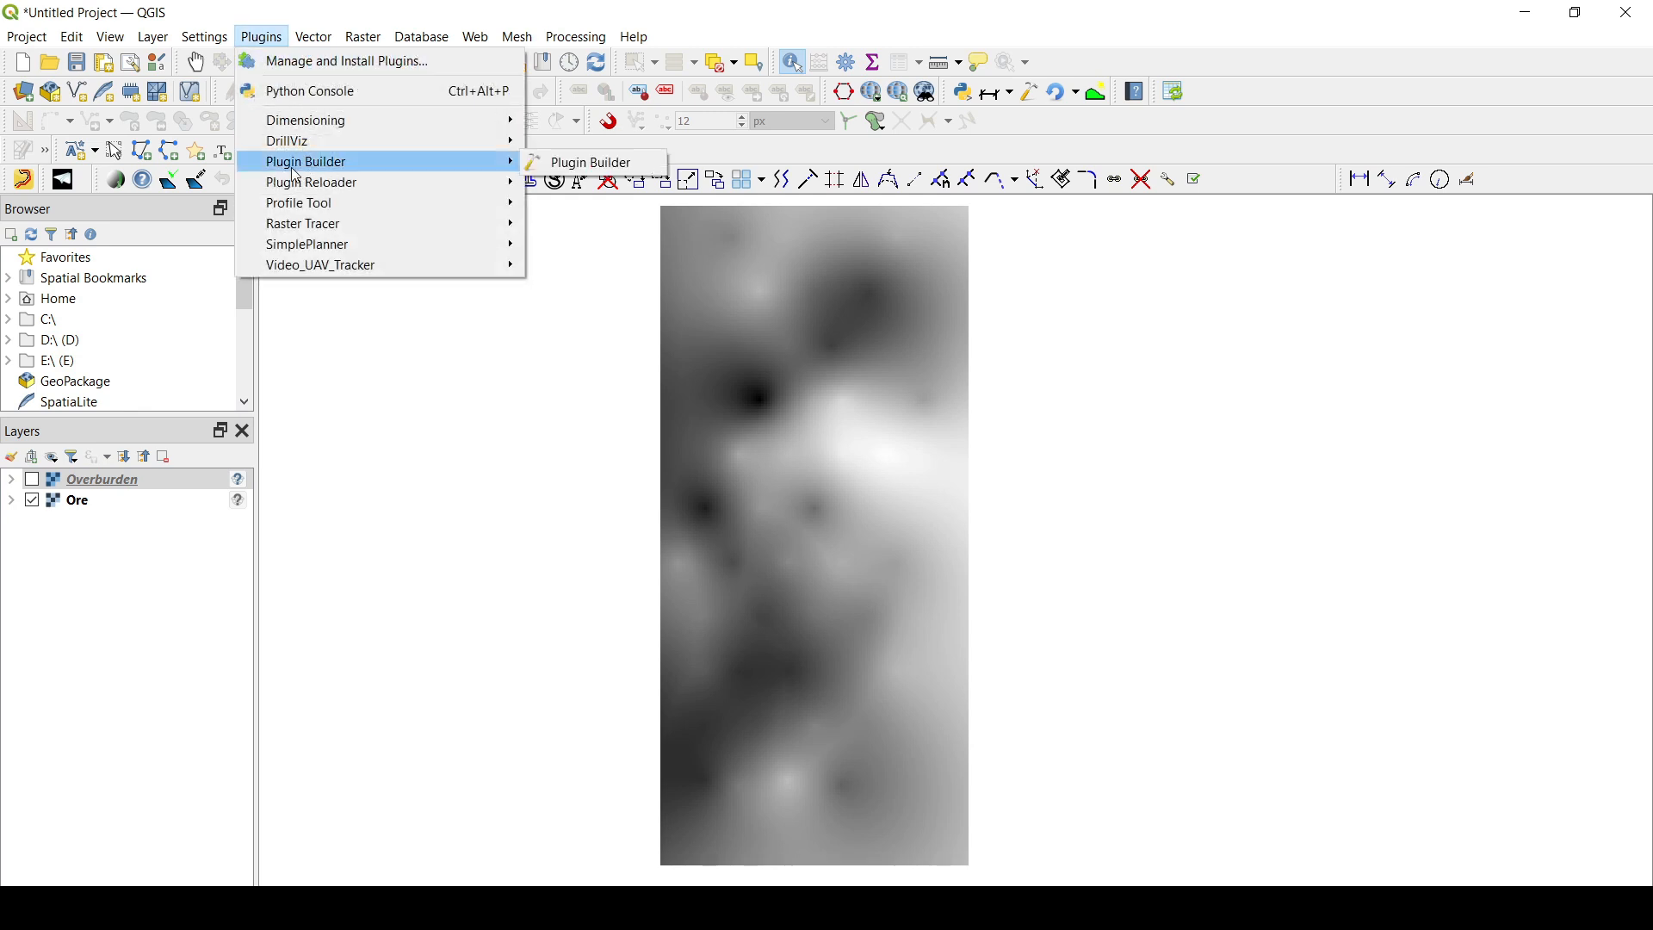
{"action": "mouse_move", "coordinate": [314, 247]}
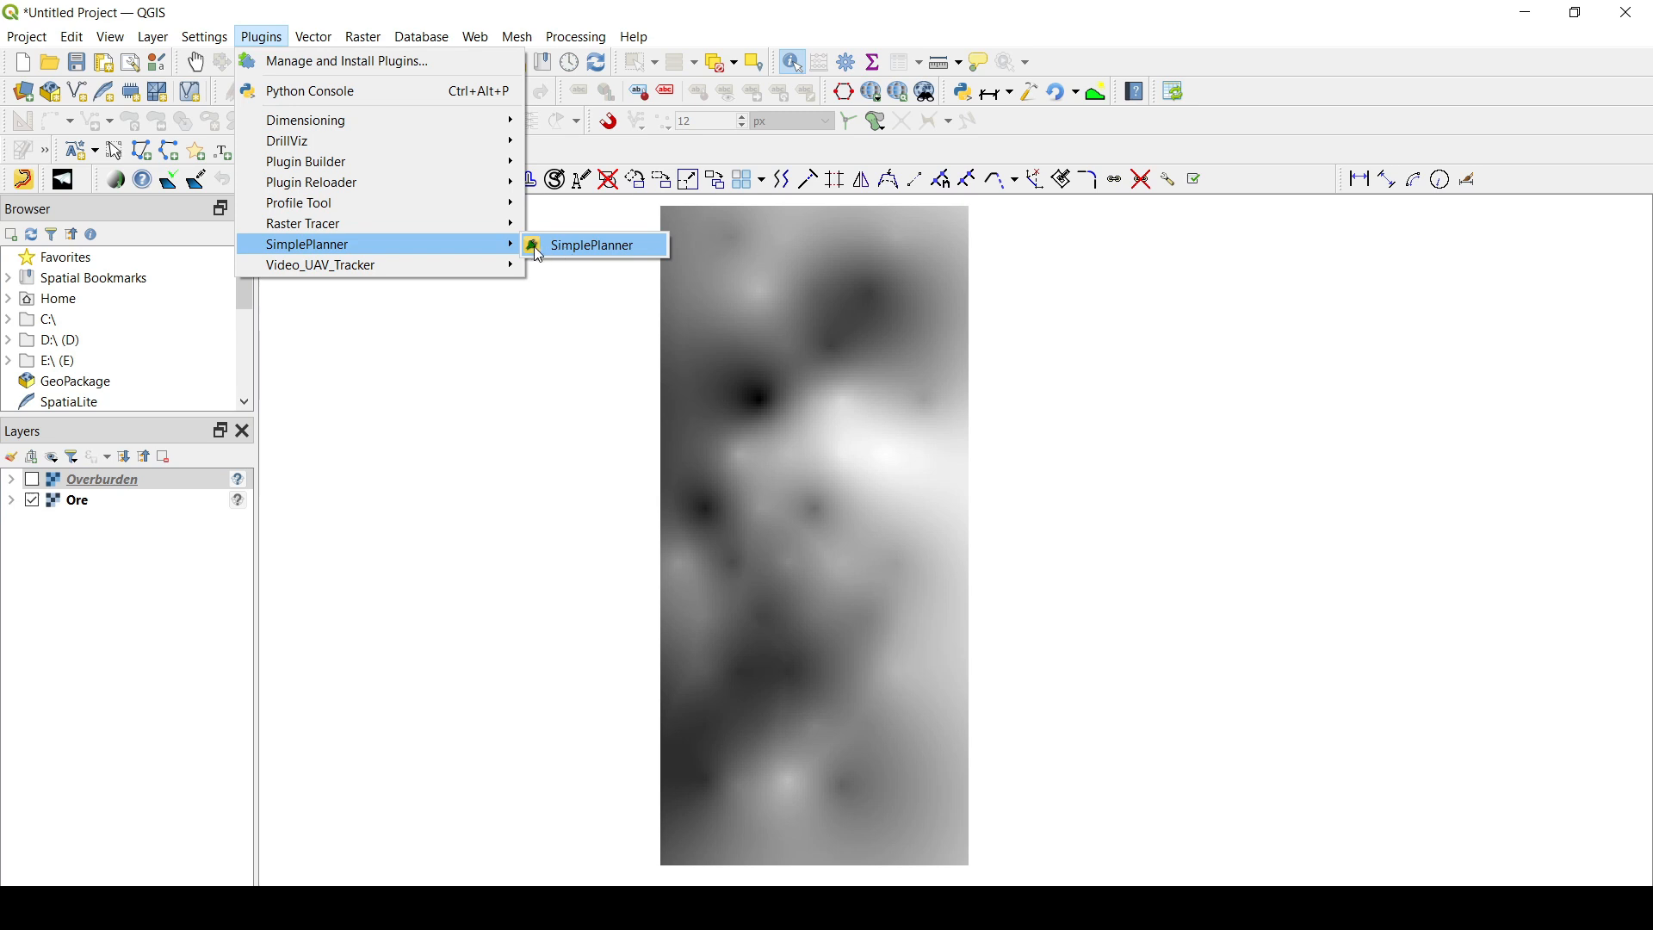
{"action": "left_click", "coordinate": [576, 338]}
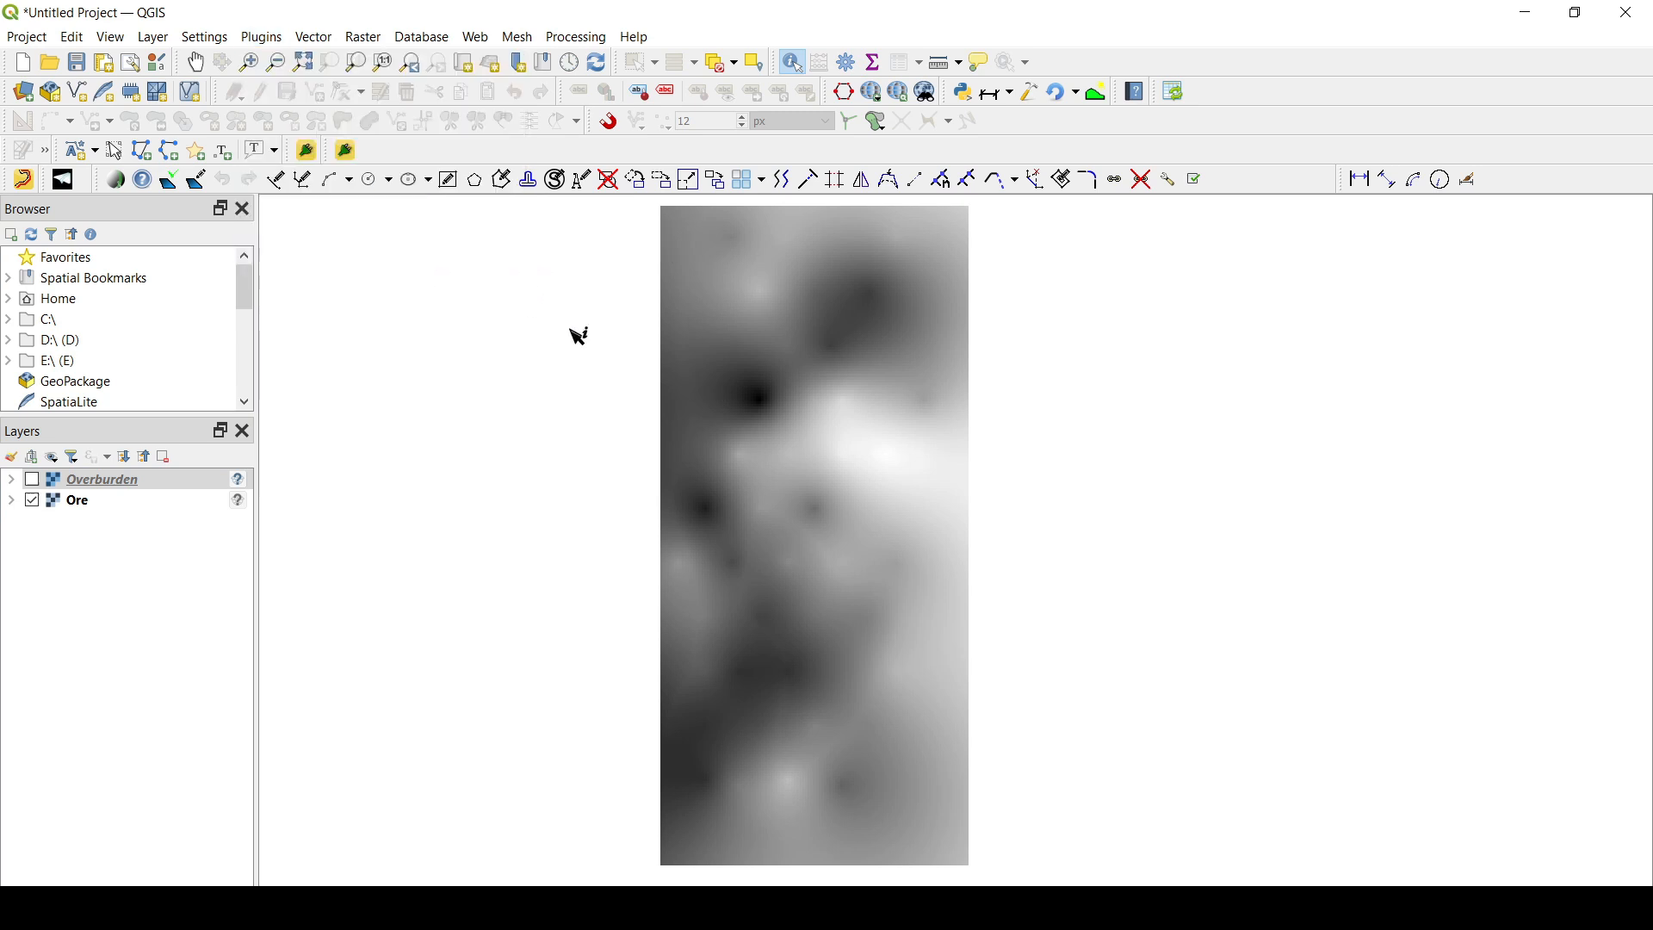
{"action": "right_click", "coordinate": [430, 148]}
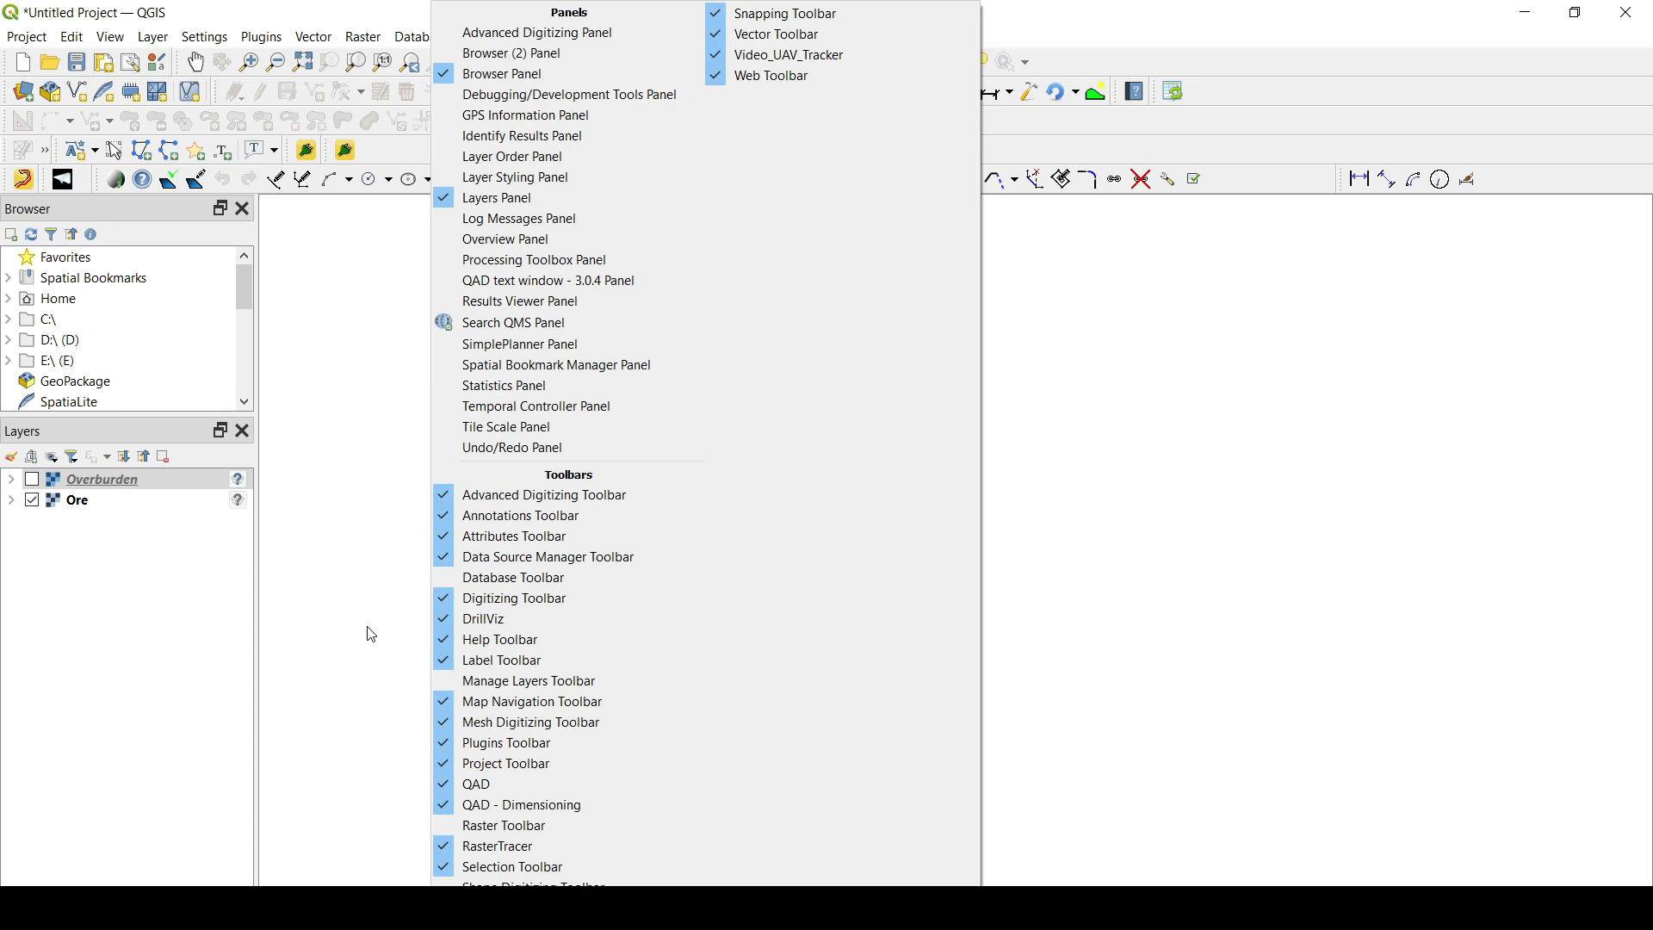
{"action": "left_click", "coordinate": [377, 561]}
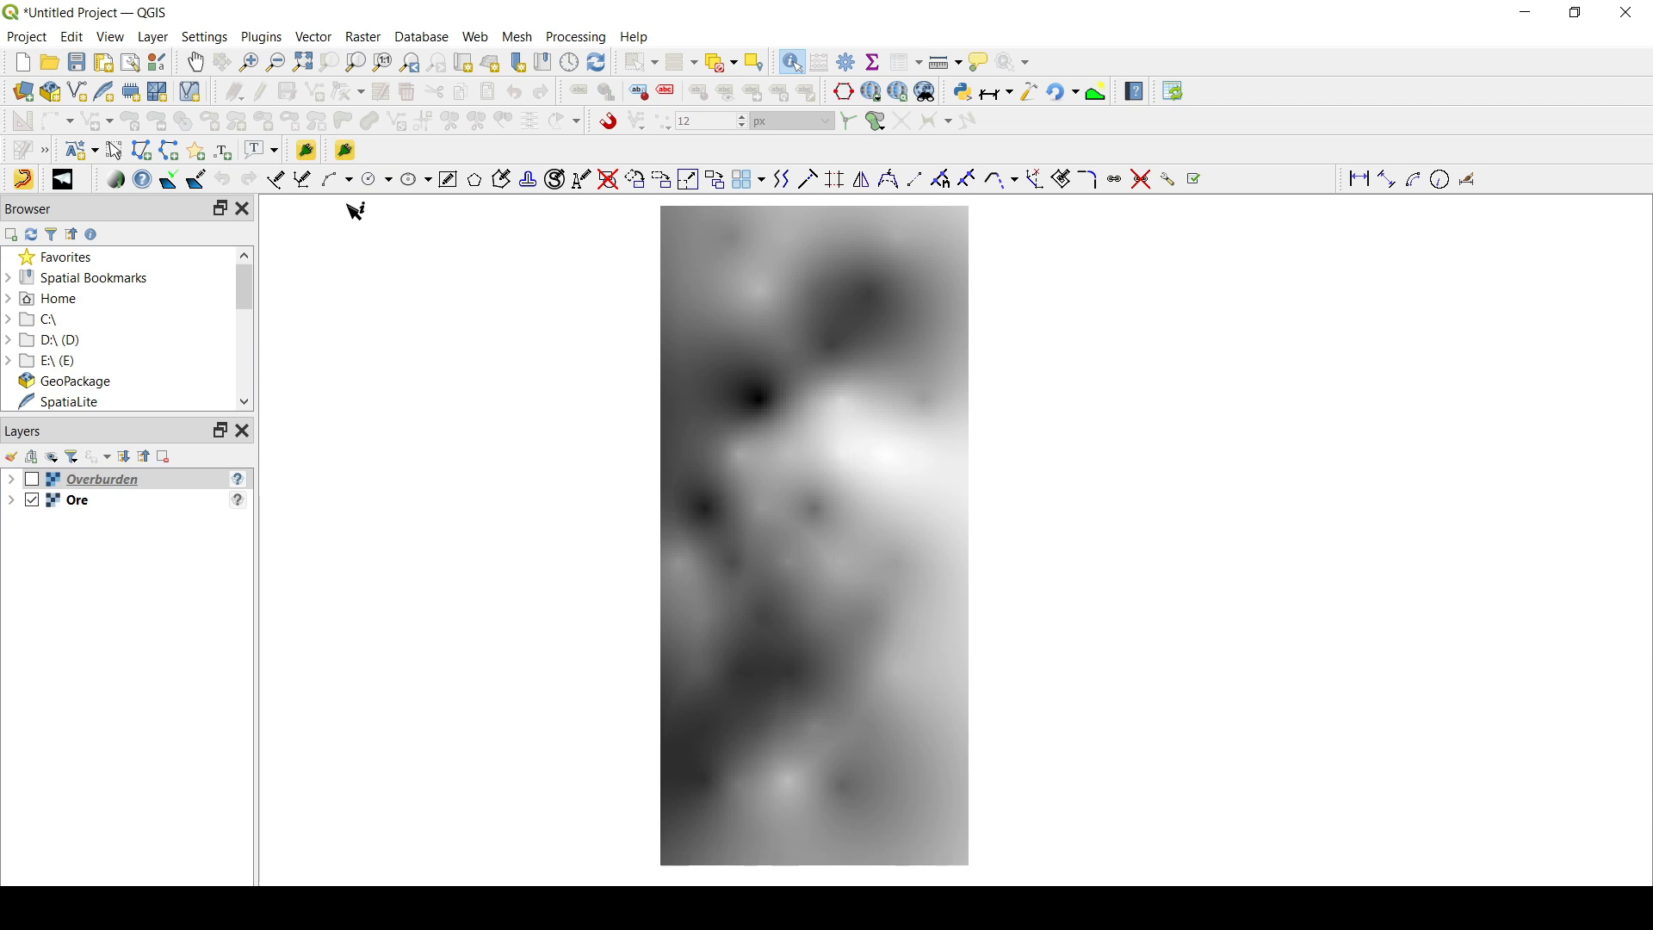
- Open the SimplePlanner panel, dock it as a tab with the Browser panel above Layers, and widen it to show its plot
{"action": "left_click", "coordinate": [348, 149]}
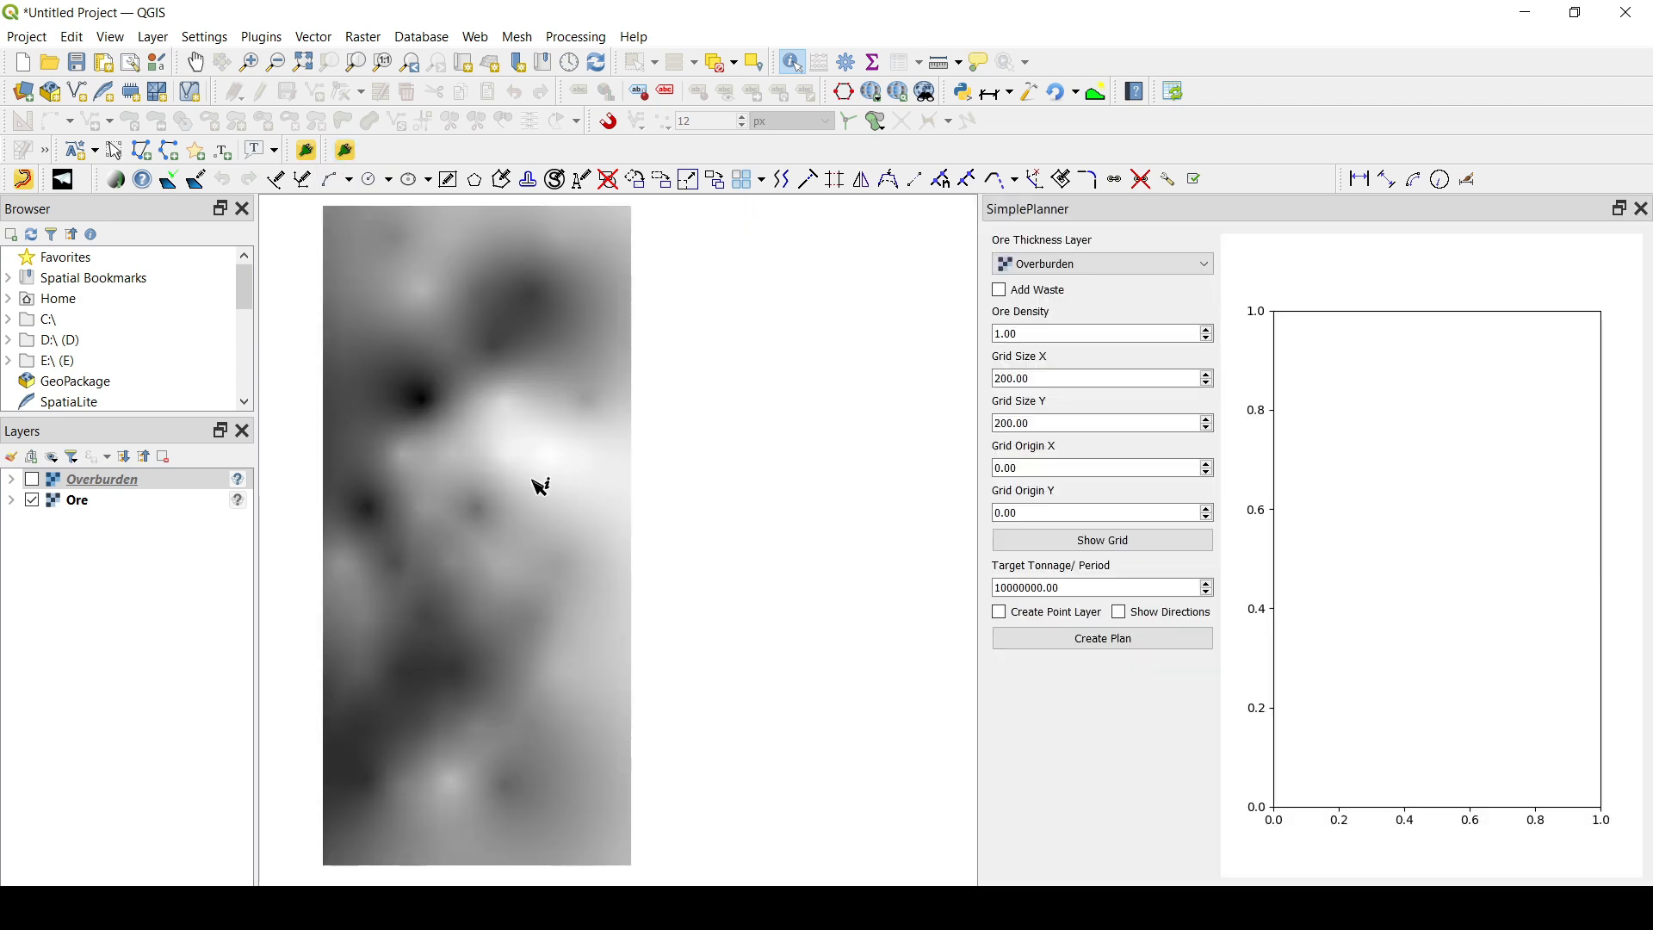
{"action": "left_click_drag", "start_coordinate": [539, 483], "coordinate": [757, 480]}
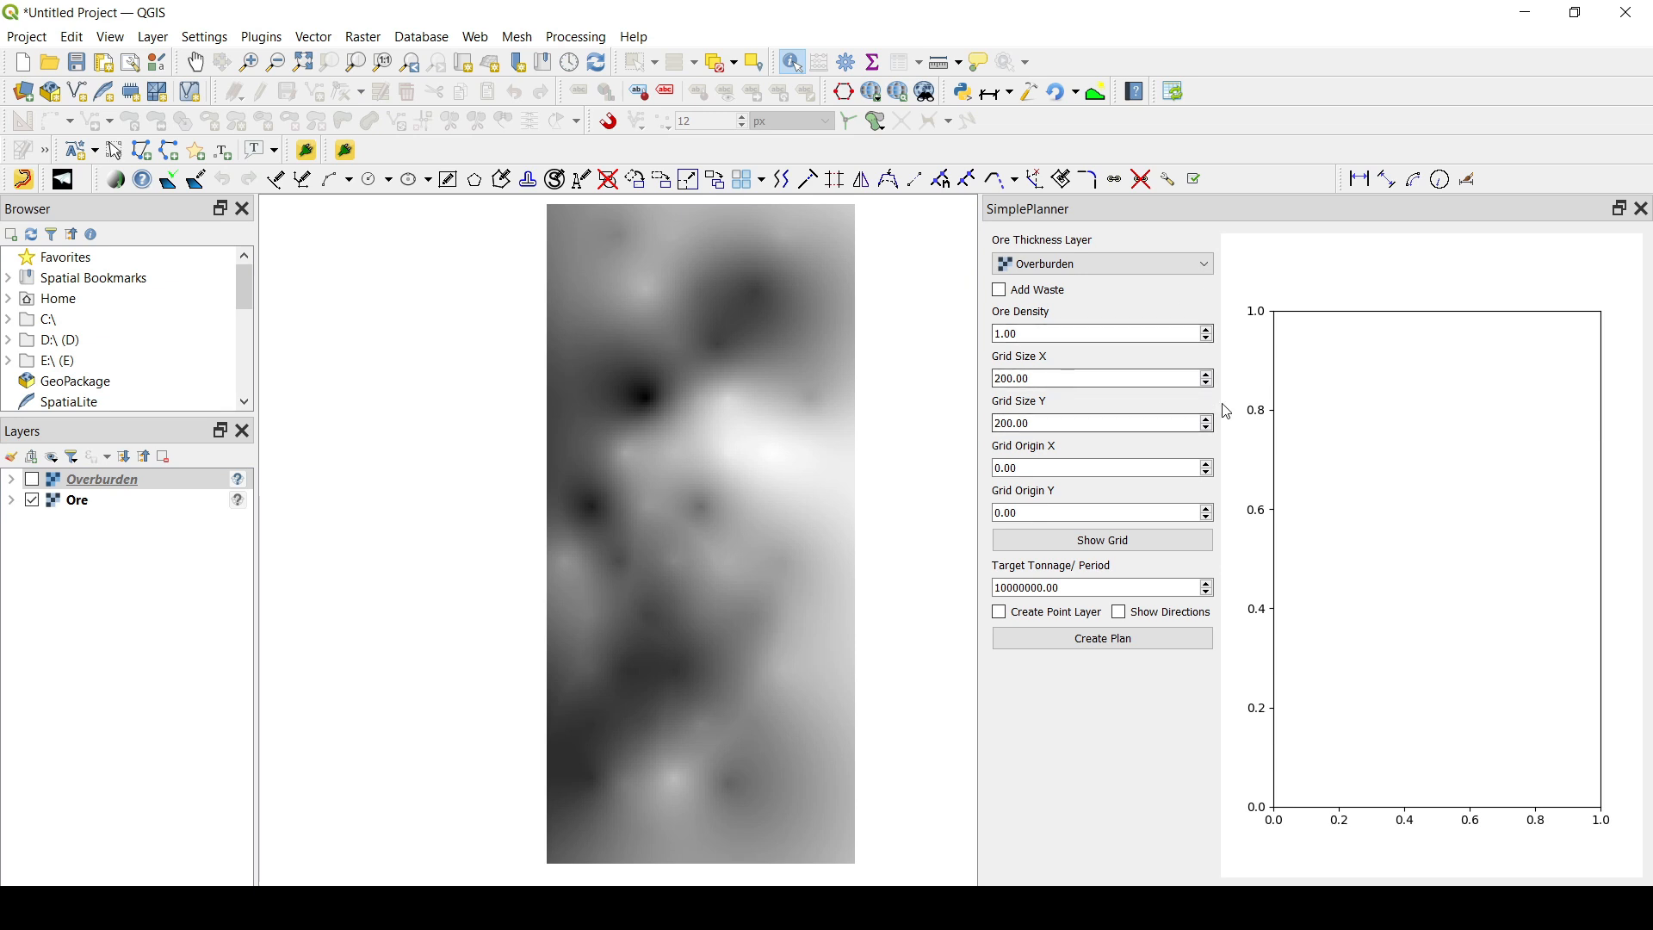
{"action": "left_click_drag", "start_coordinate": [1212, 209], "coordinate": [890, 339]}
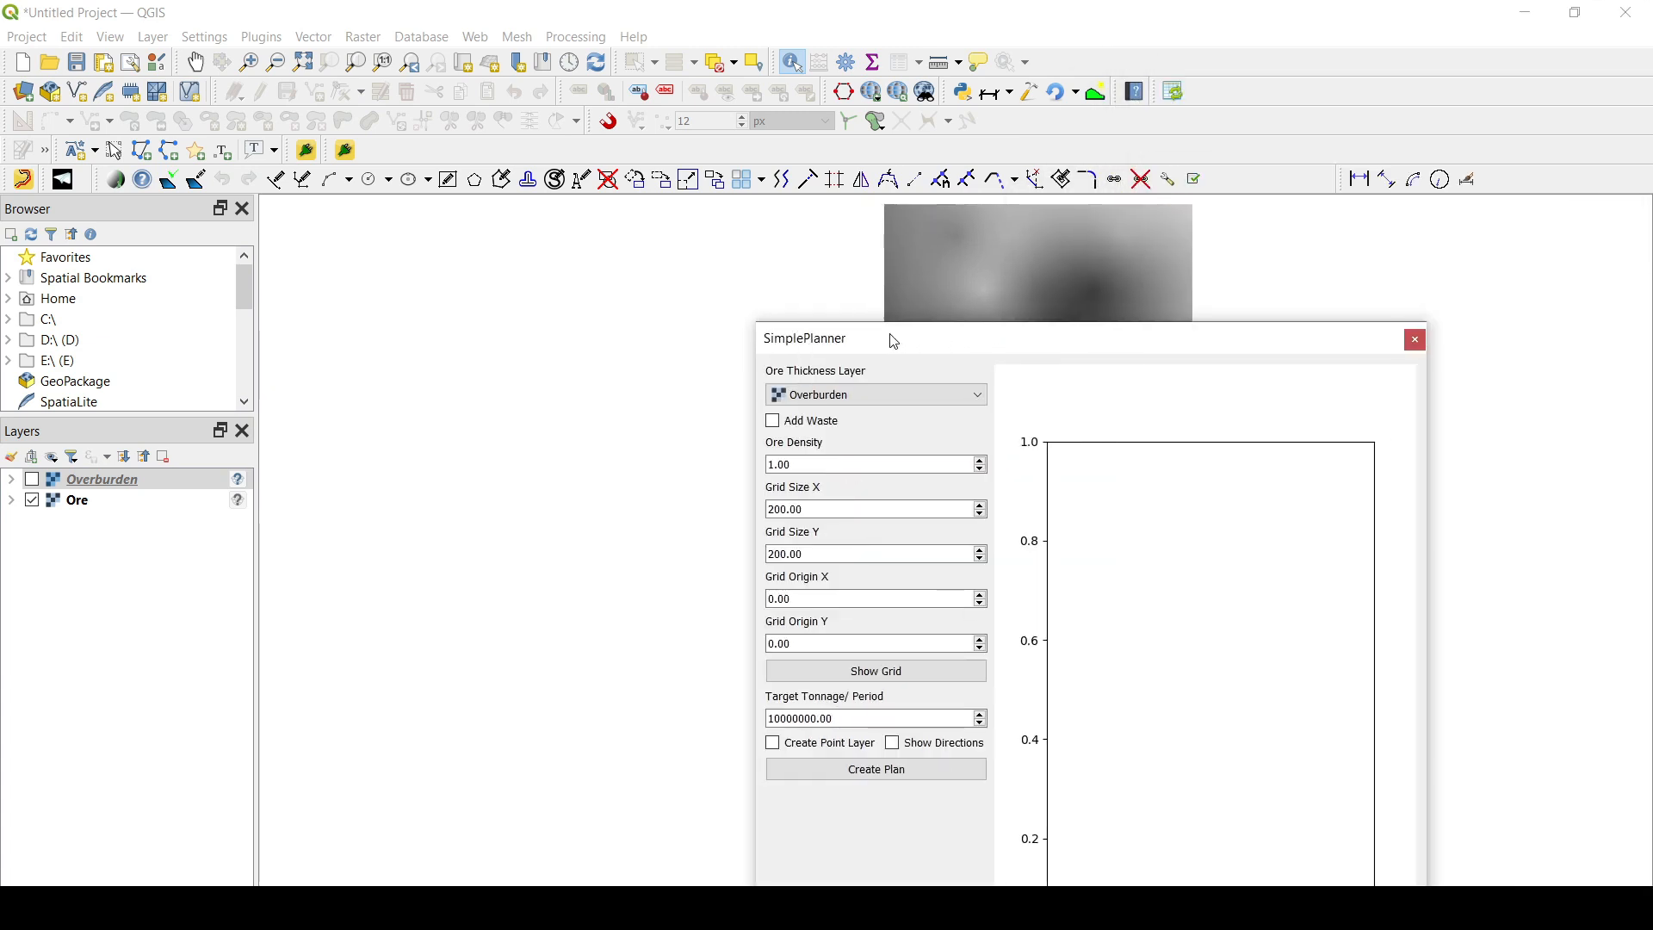
{"action": "left_click_drag", "start_coordinate": [786, 350], "coordinate": [59, 293]}
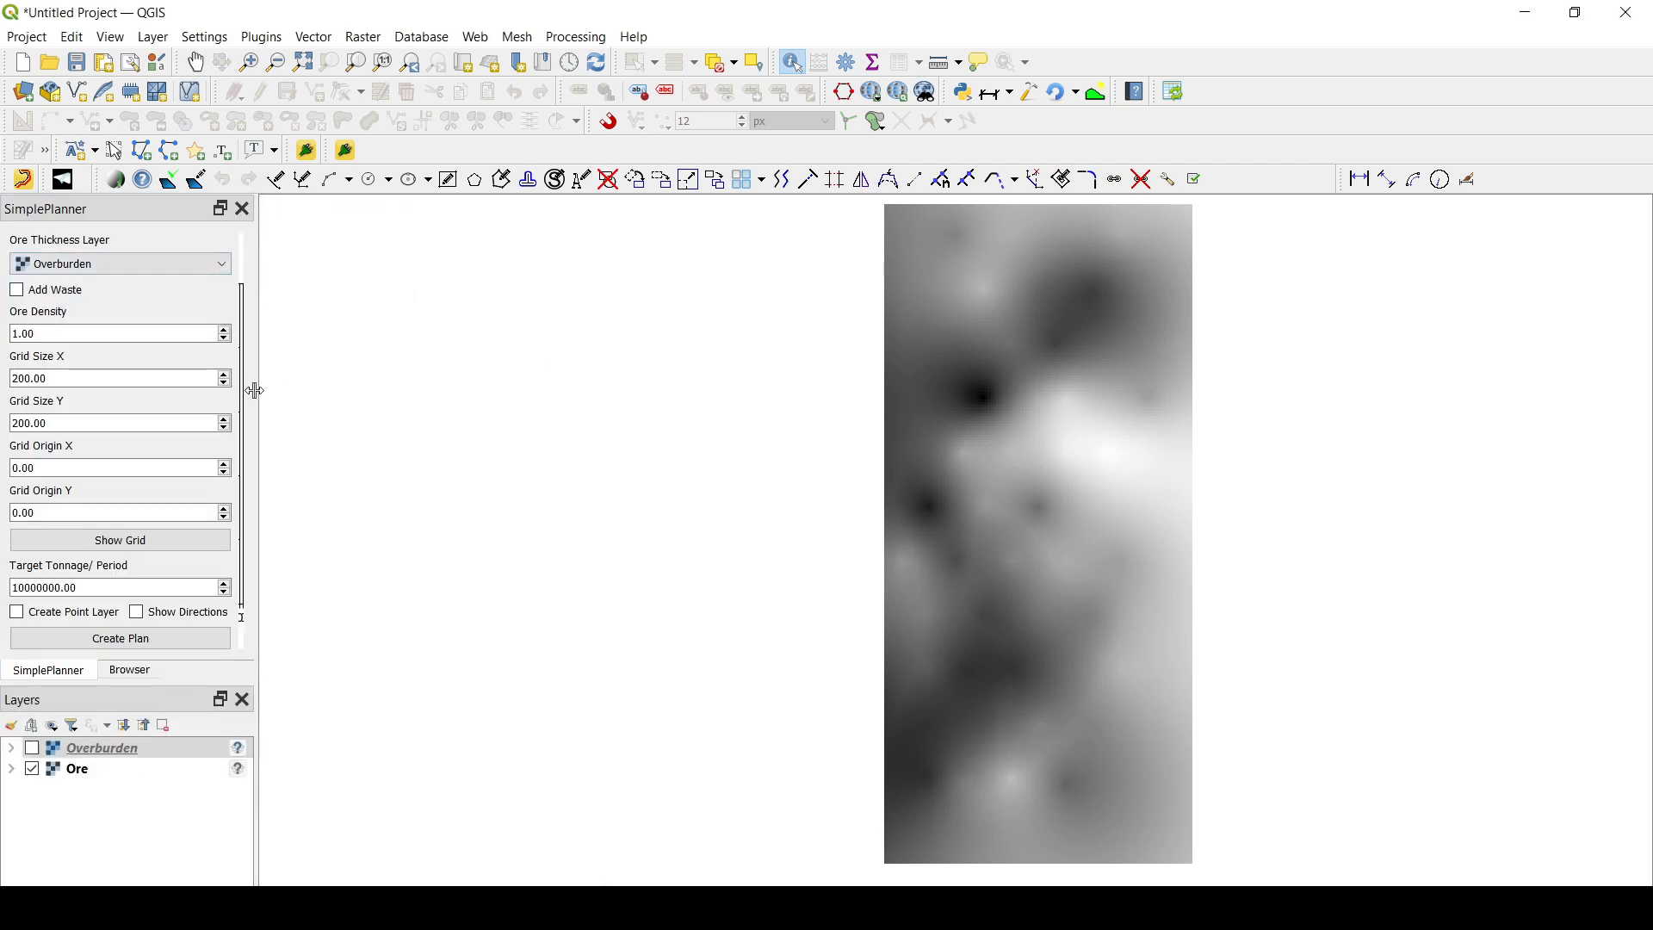
{"action": "left_click_drag", "start_coordinate": [254, 387], "coordinate": [635, 408]}
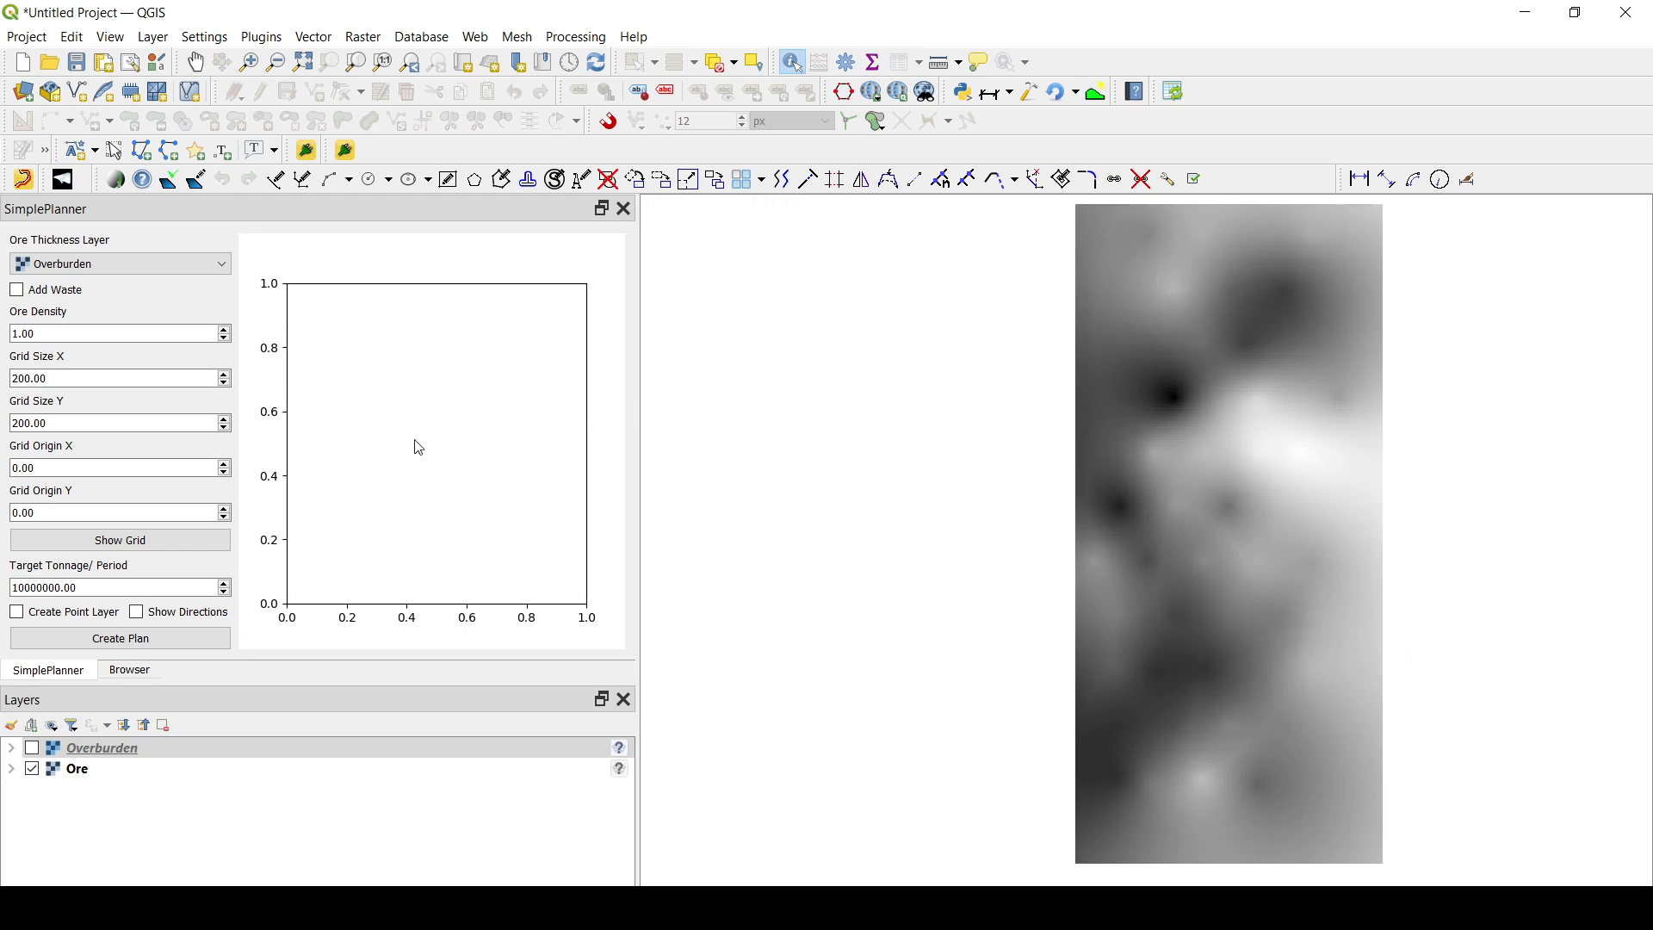
- Set the ore thickness layer in SimplePlanner to Ore
{"action": "left_click", "coordinate": [99, 266]}
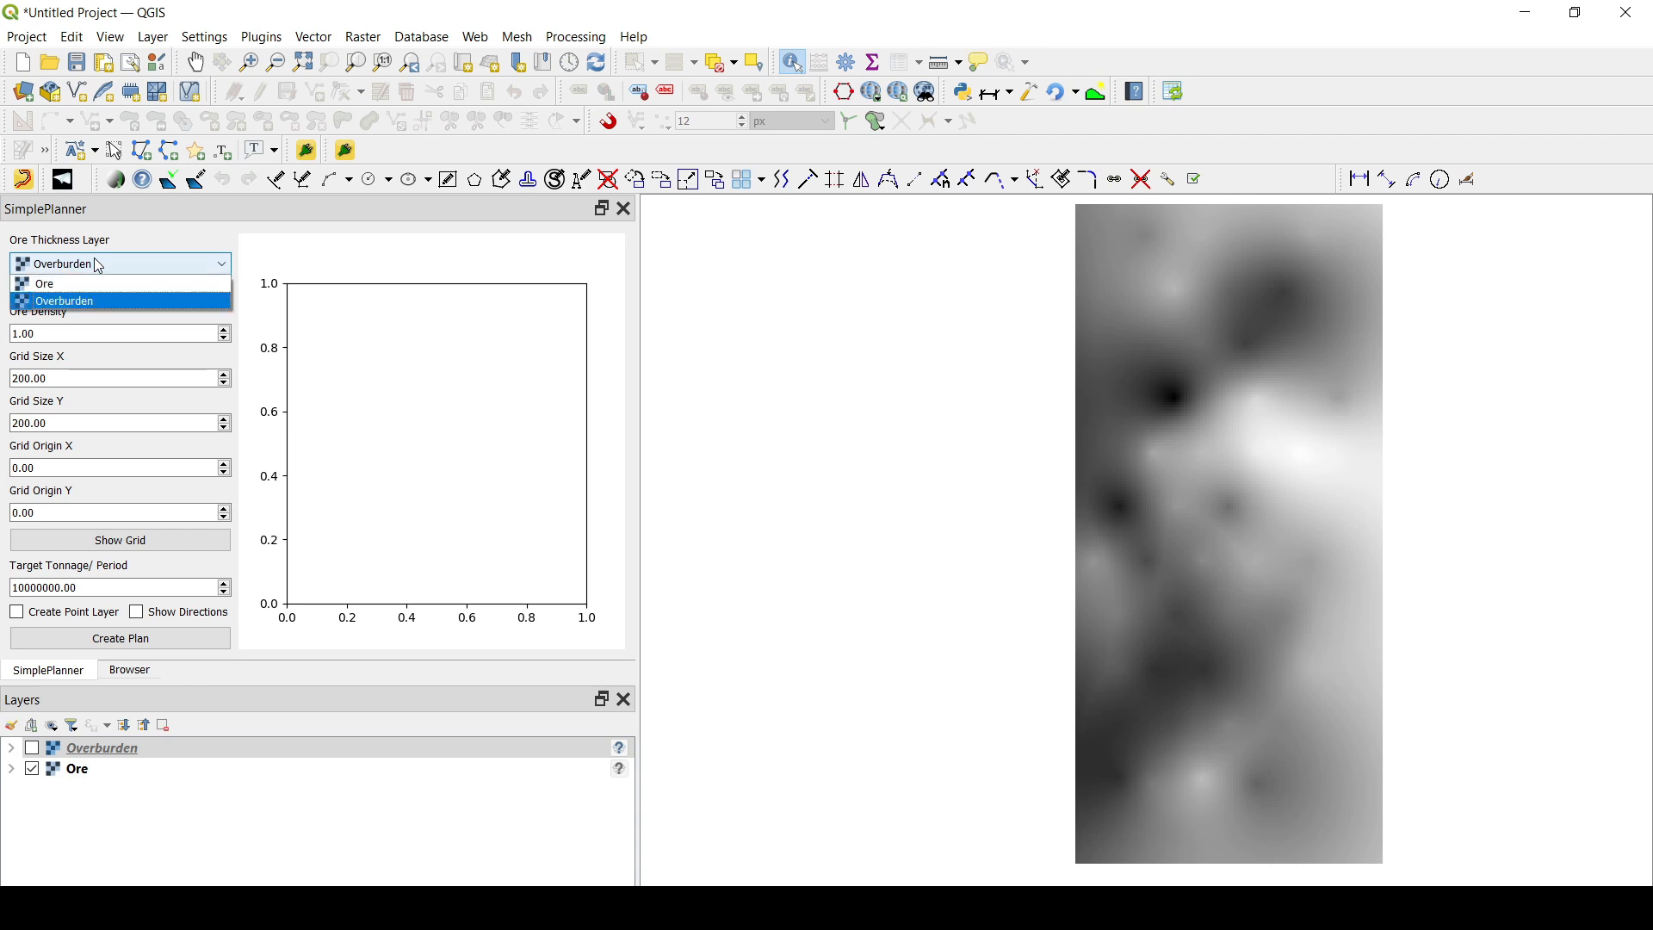
{"action": "left_click", "coordinate": [84, 295]}
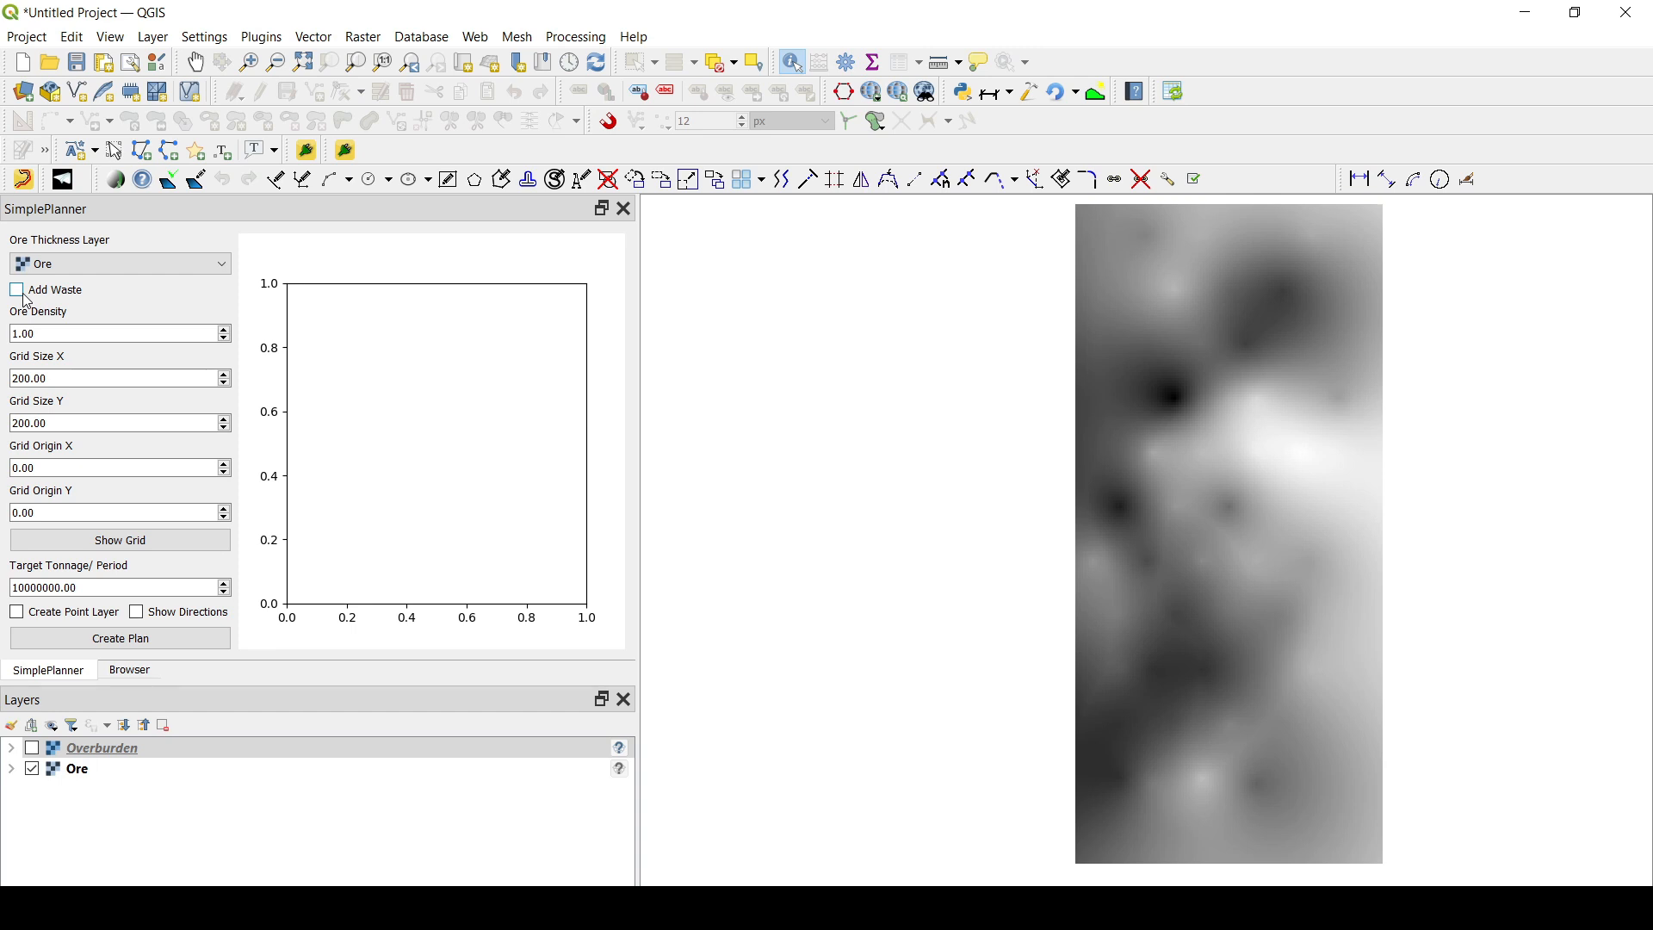
- Show the Overburden layer on the map and add waste to the plan with Overburden as its thickness layer
{"action": "left_click", "coordinate": [32, 749]}
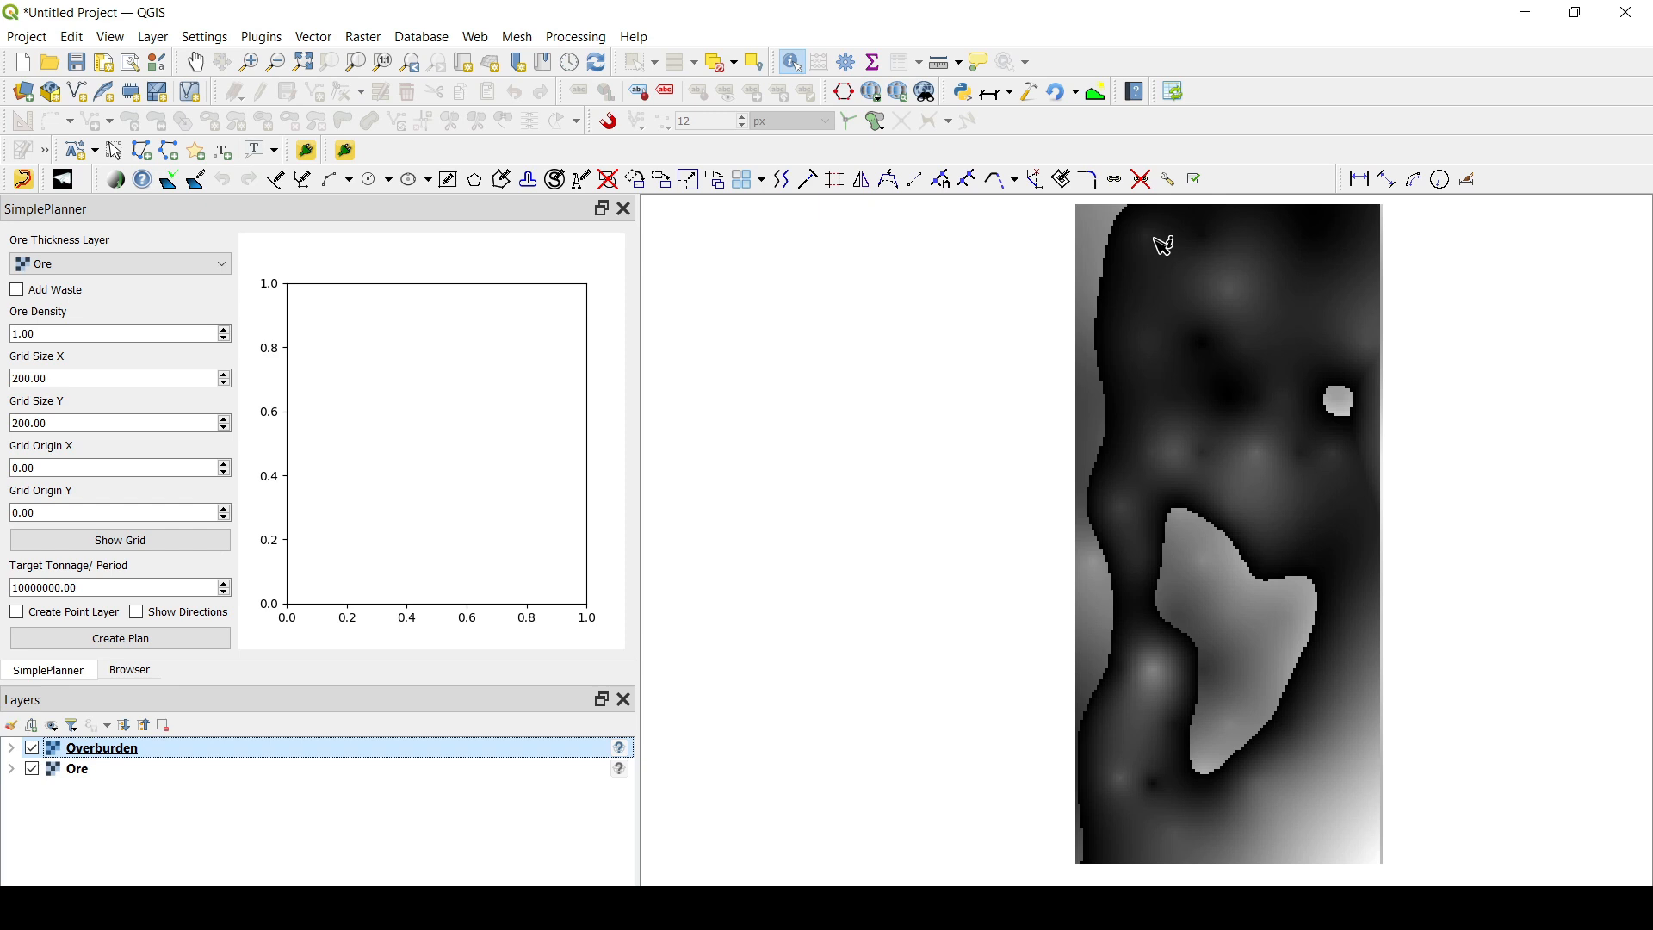
{"action": "left_click", "coordinate": [17, 291]}
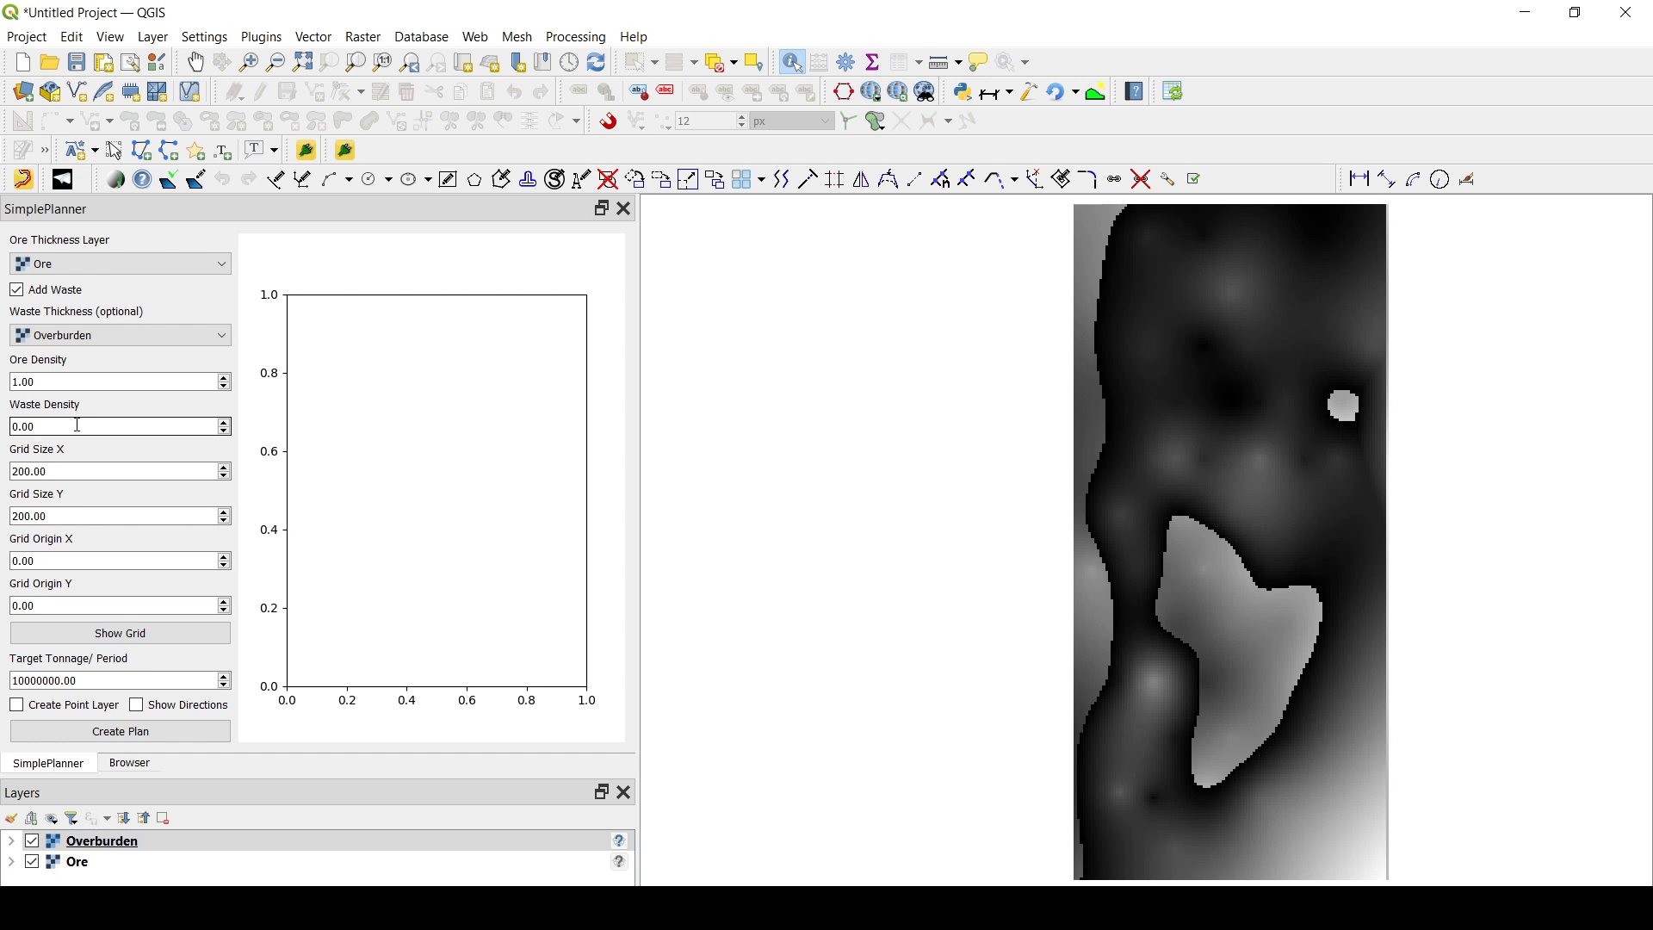
- Set the ore density to 2.5 and the waste density to 1.8
{"action": "left_click", "coordinate": [58, 378]}
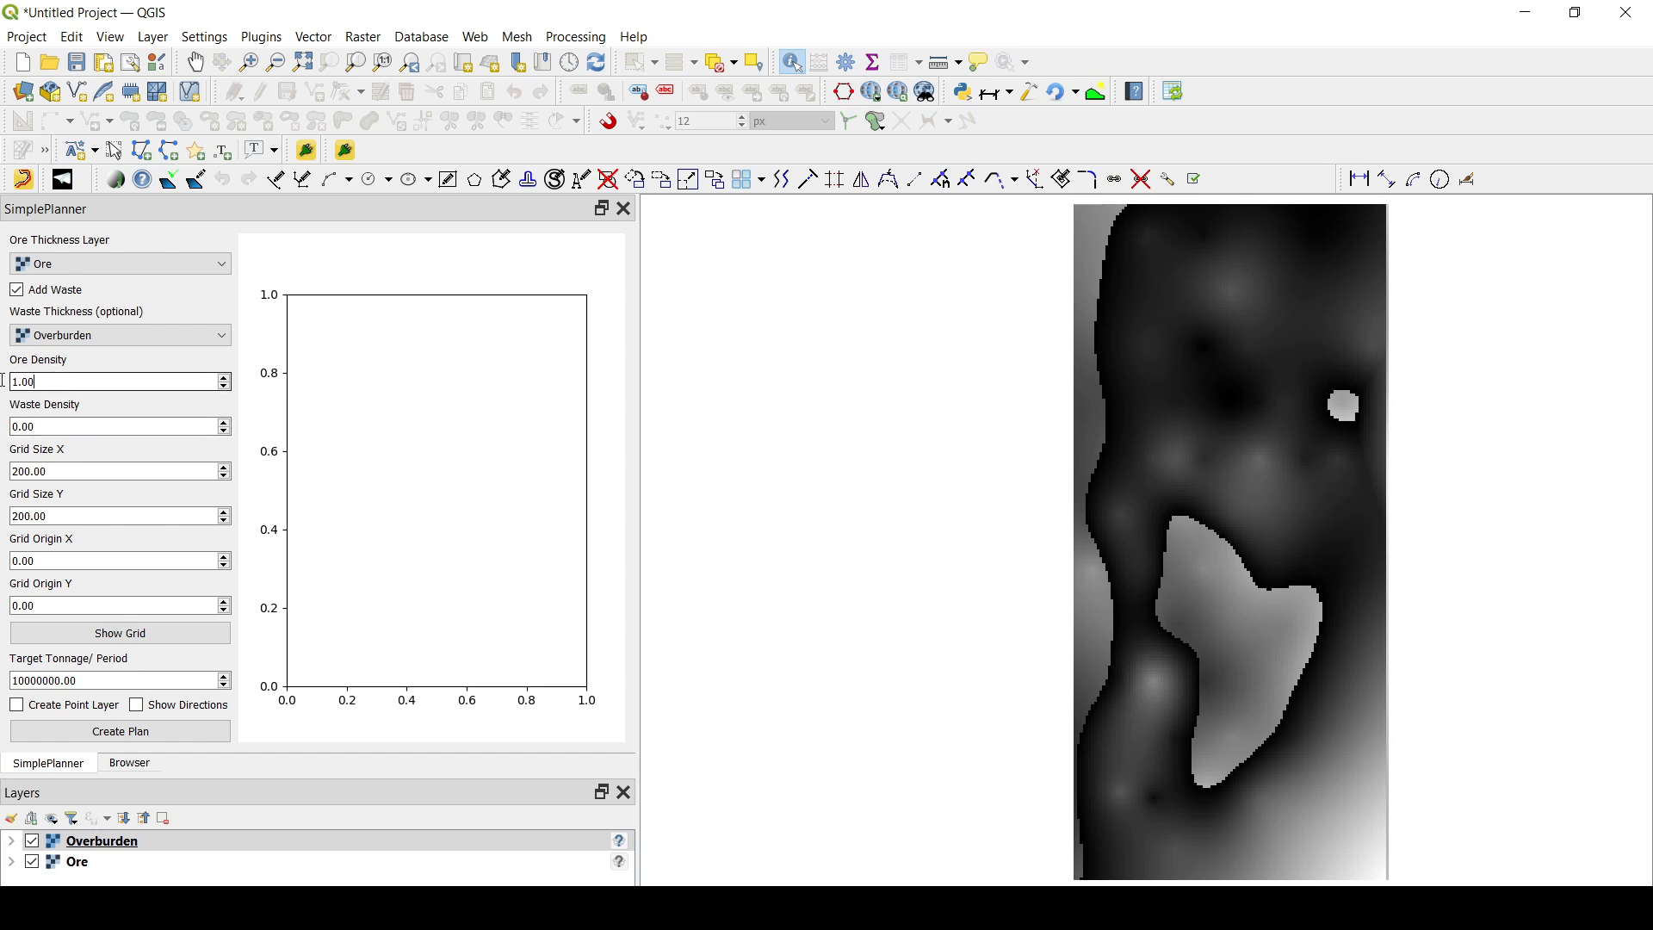
{"action": "double_click", "coordinate": [22, 382]}
{"action": "type", "text": "2.5"}
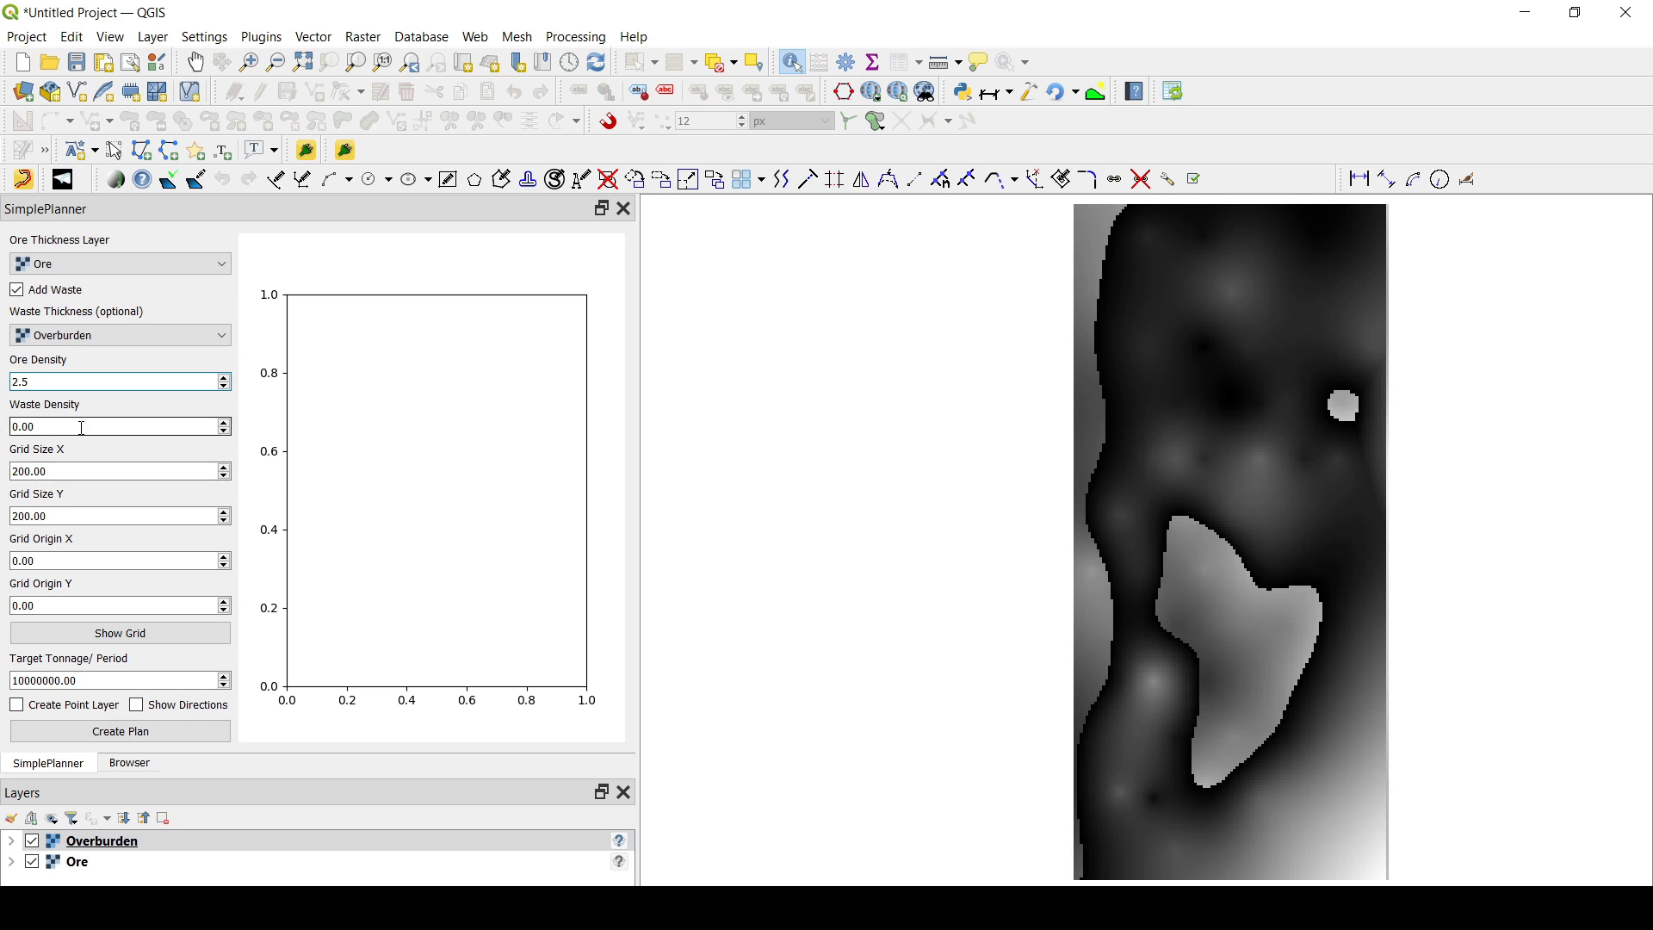
{"action": "double_click", "coordinate": [9, 427]}
{"action": "type", "text": "1.8"}
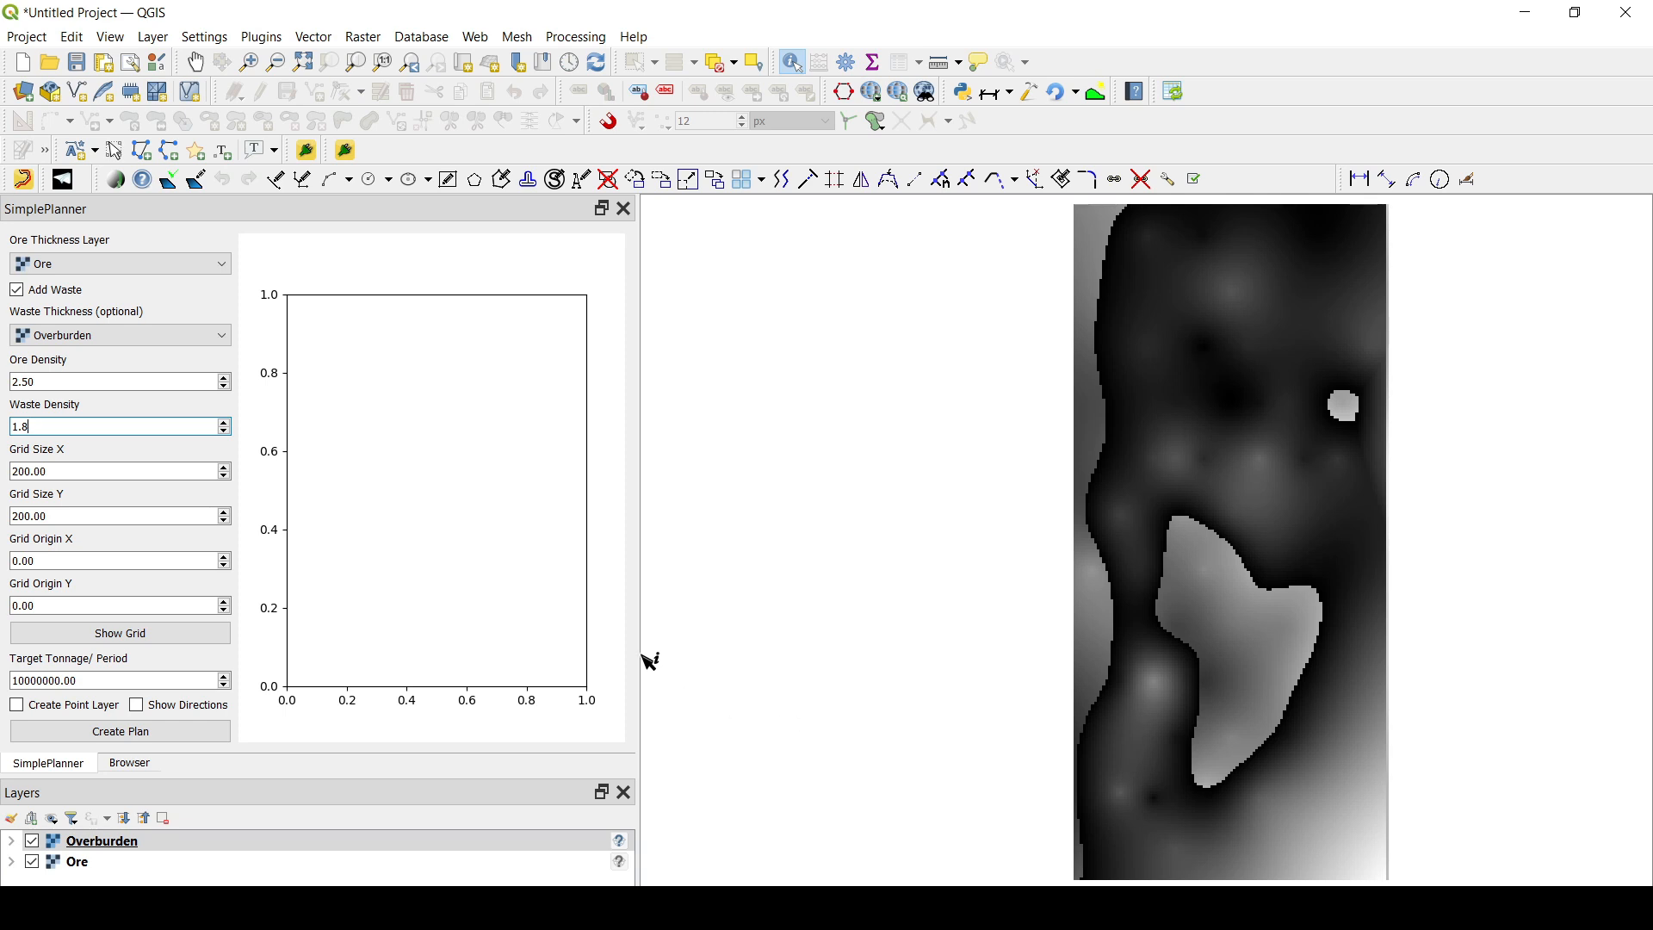
- Show the planning grid and pick its cells in excavation order, from the upper-left cell across, down the right column, up the middle and down the left
{"action": "left_click", "coordinate": [129, 643]}
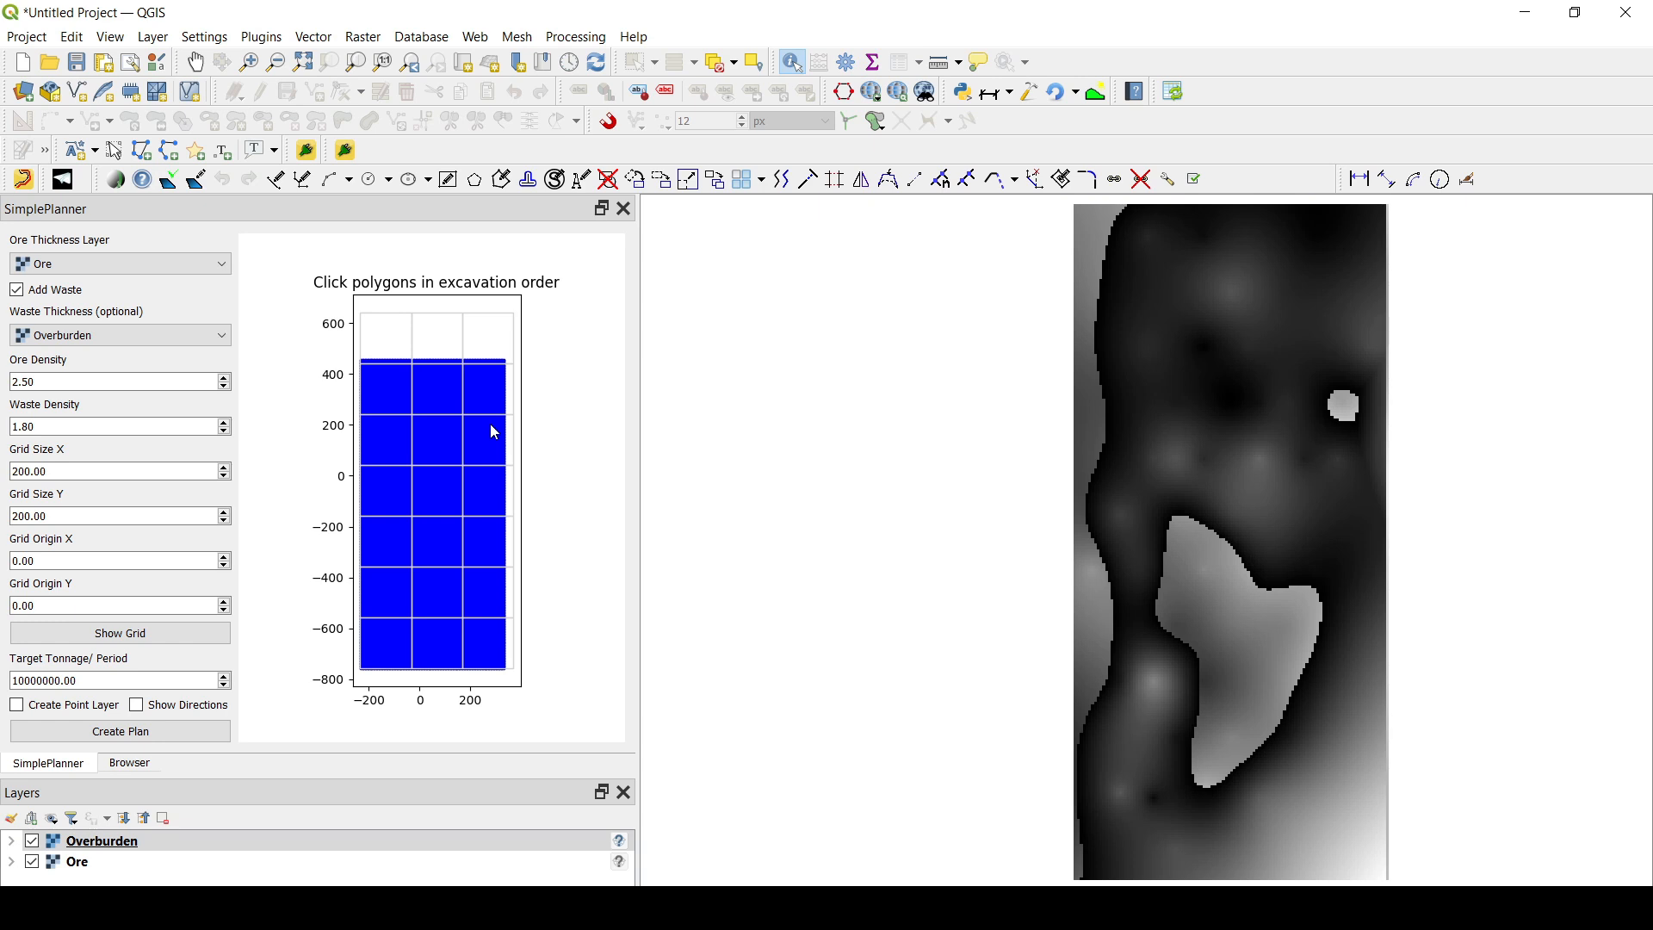
{"action": "left_click", "coordinate": [385, 339]}
{"action": "left_click", "coordinate": [435, 393]}
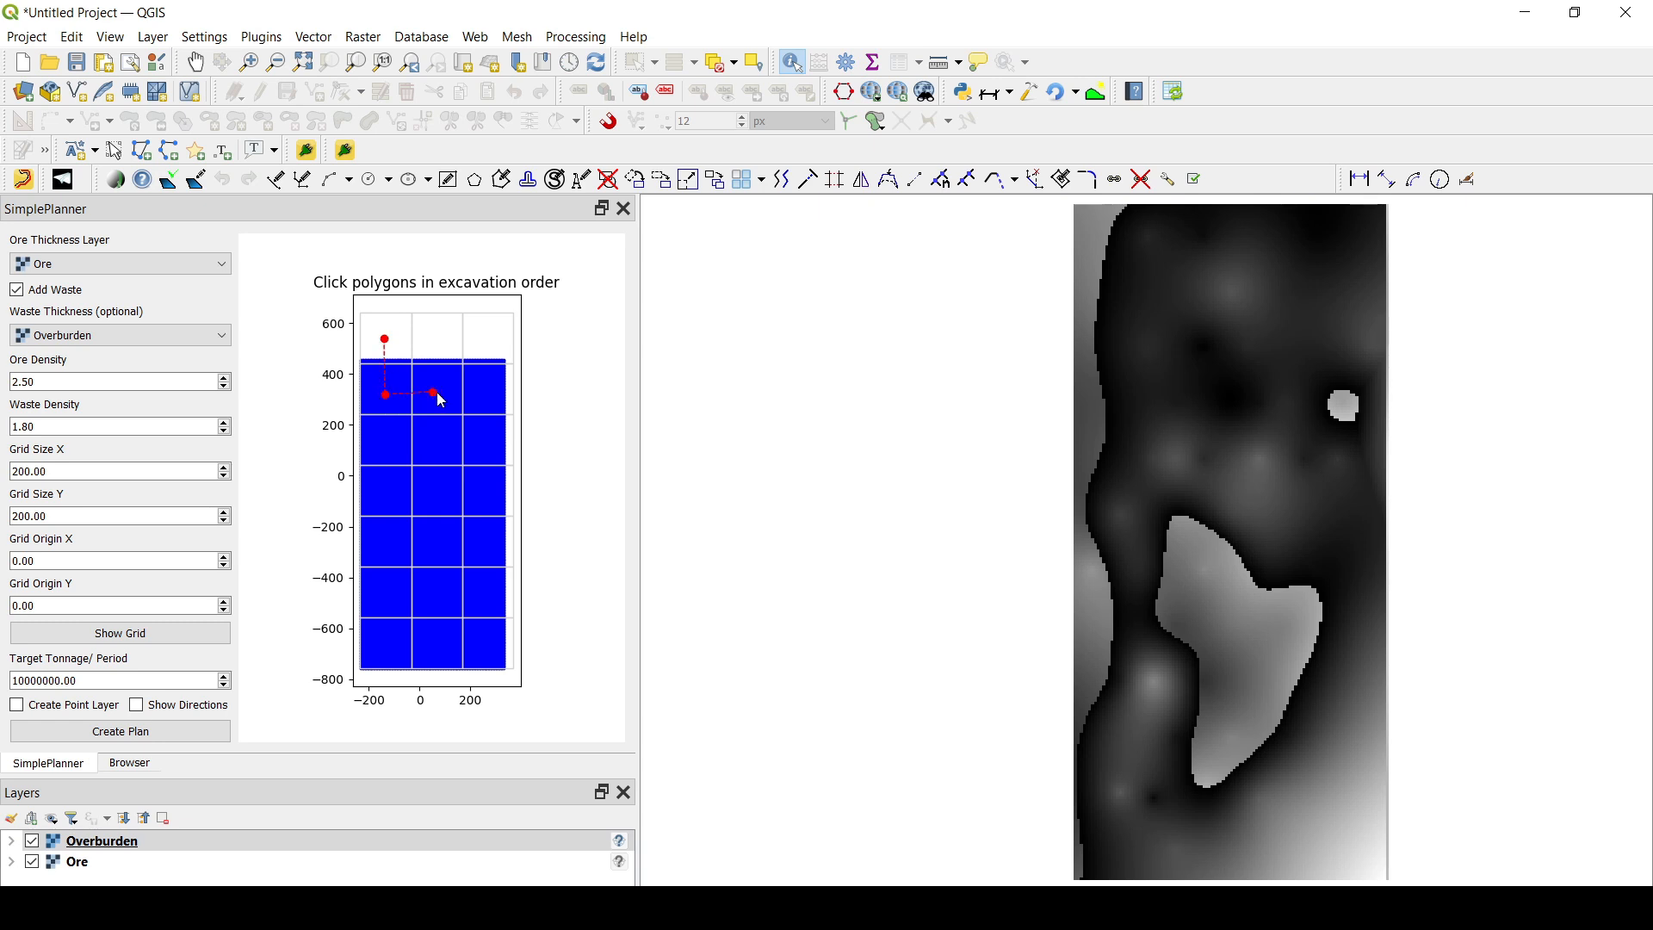
{"action": "left_click", "coordinate": [487, 394]}
{"action": "left_click", "coordinate": [478, 440]}
{"action": "left_click", "coordinate": [446, 648]}
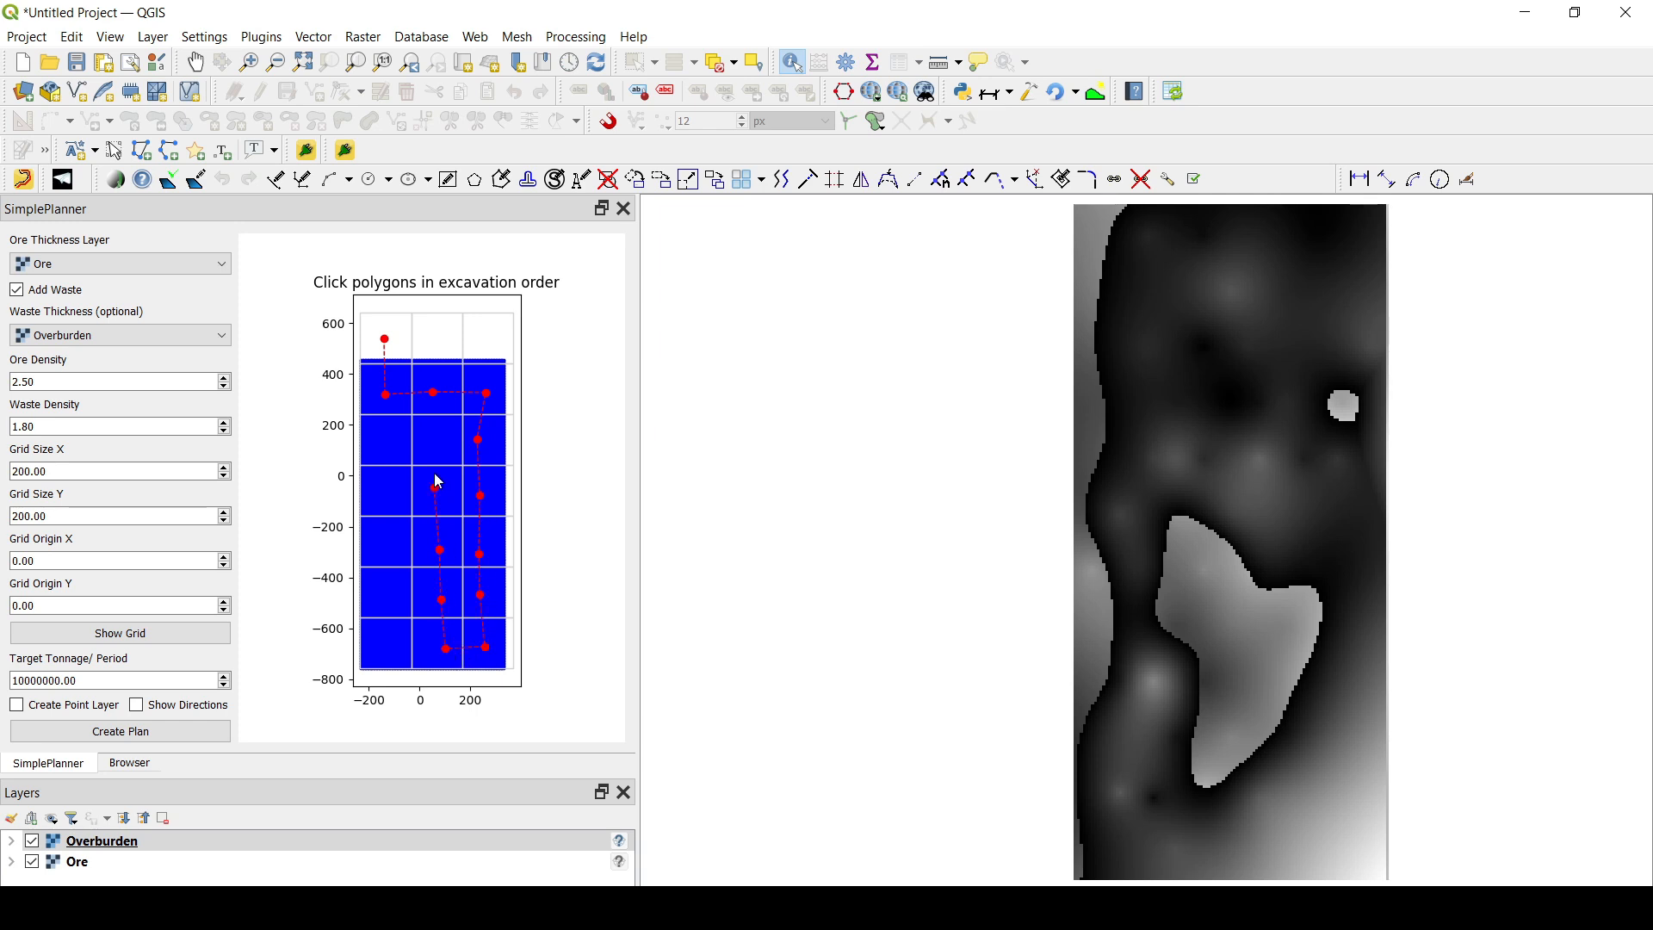
{"action": "left_click", "coordinate": [432, 428]}
{"action": "left_click", "coordinate": [386, 646]}
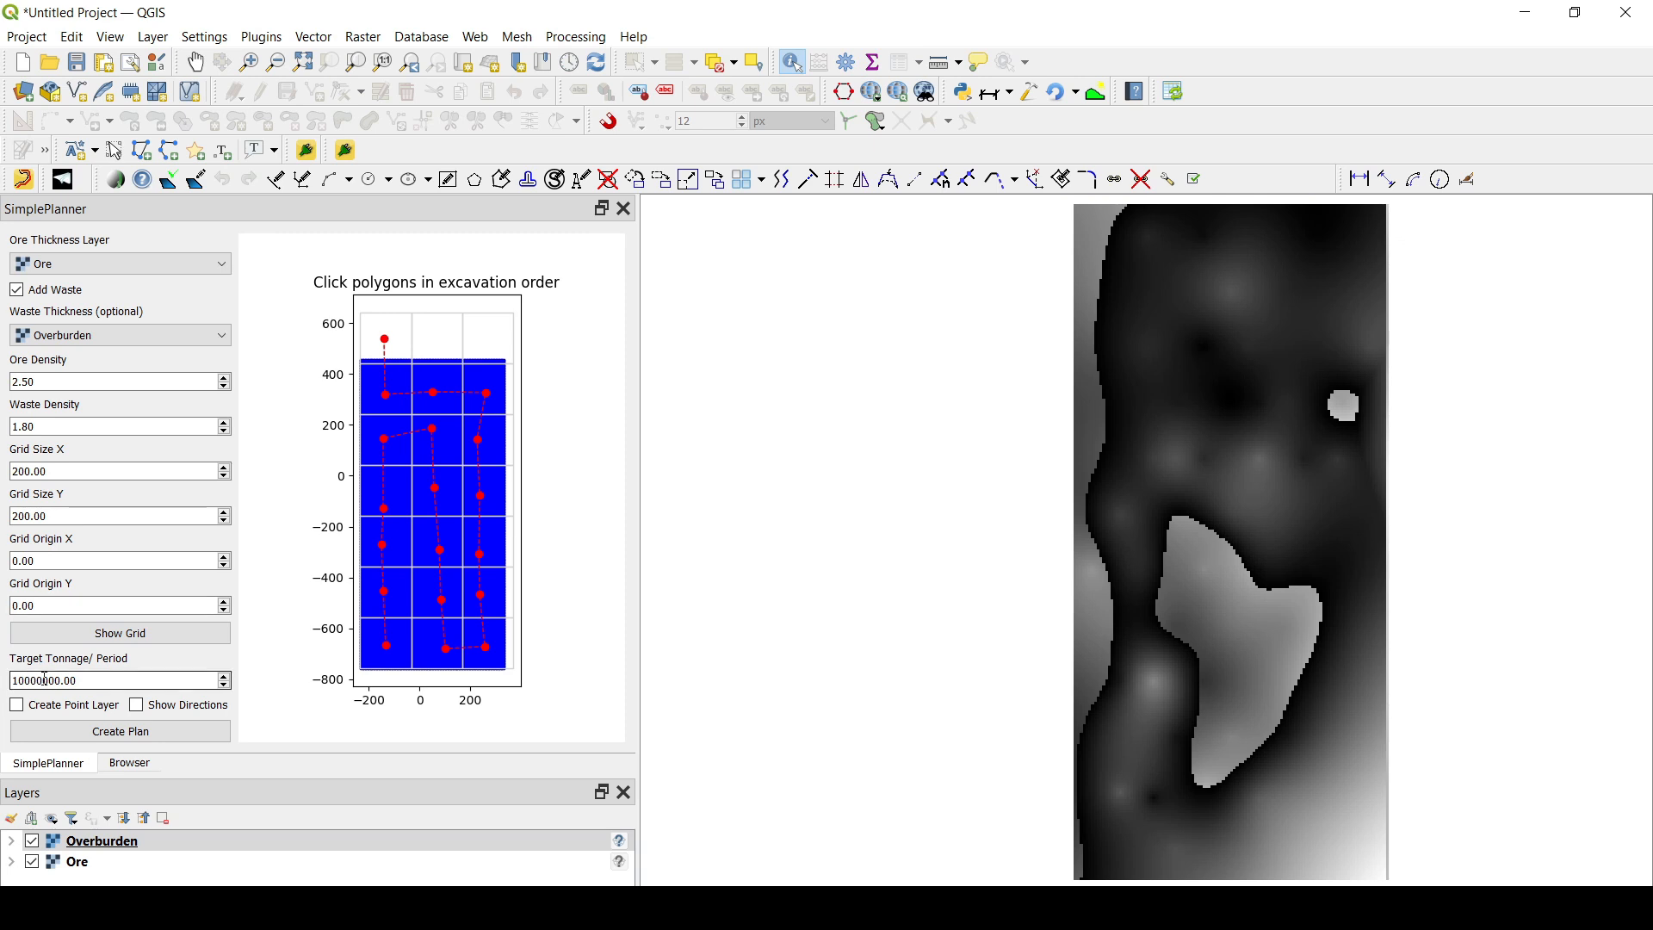
- Create the mine plan with a point layer and excavation directions, keeping a target of 10000000 tonnes per period
{"action": "left_click_drag", "start_coordinate": [61, 681], "coordinate": [45, 681]}
{"action": "left_click", "coordinate": [28, 680]}
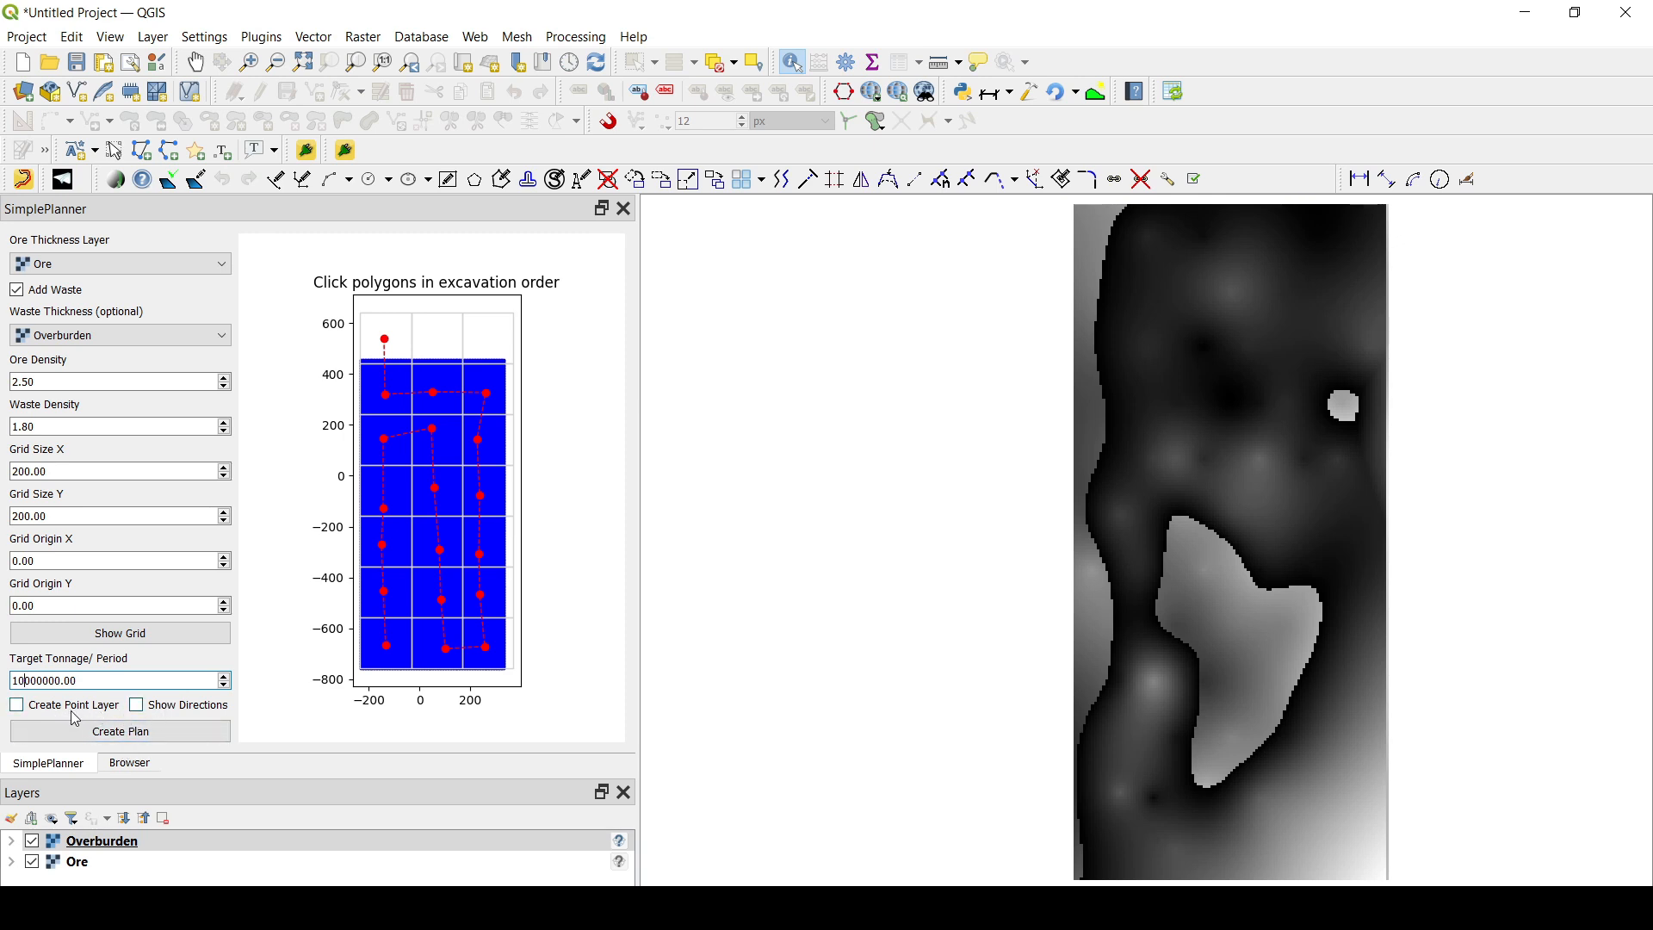
{"action": "left_click", "coordinate": [140, 709]}
{"action": "left_click", "coordinate": [44, 709]}
{"action": "left_click", "coordinate": [123, 739]}
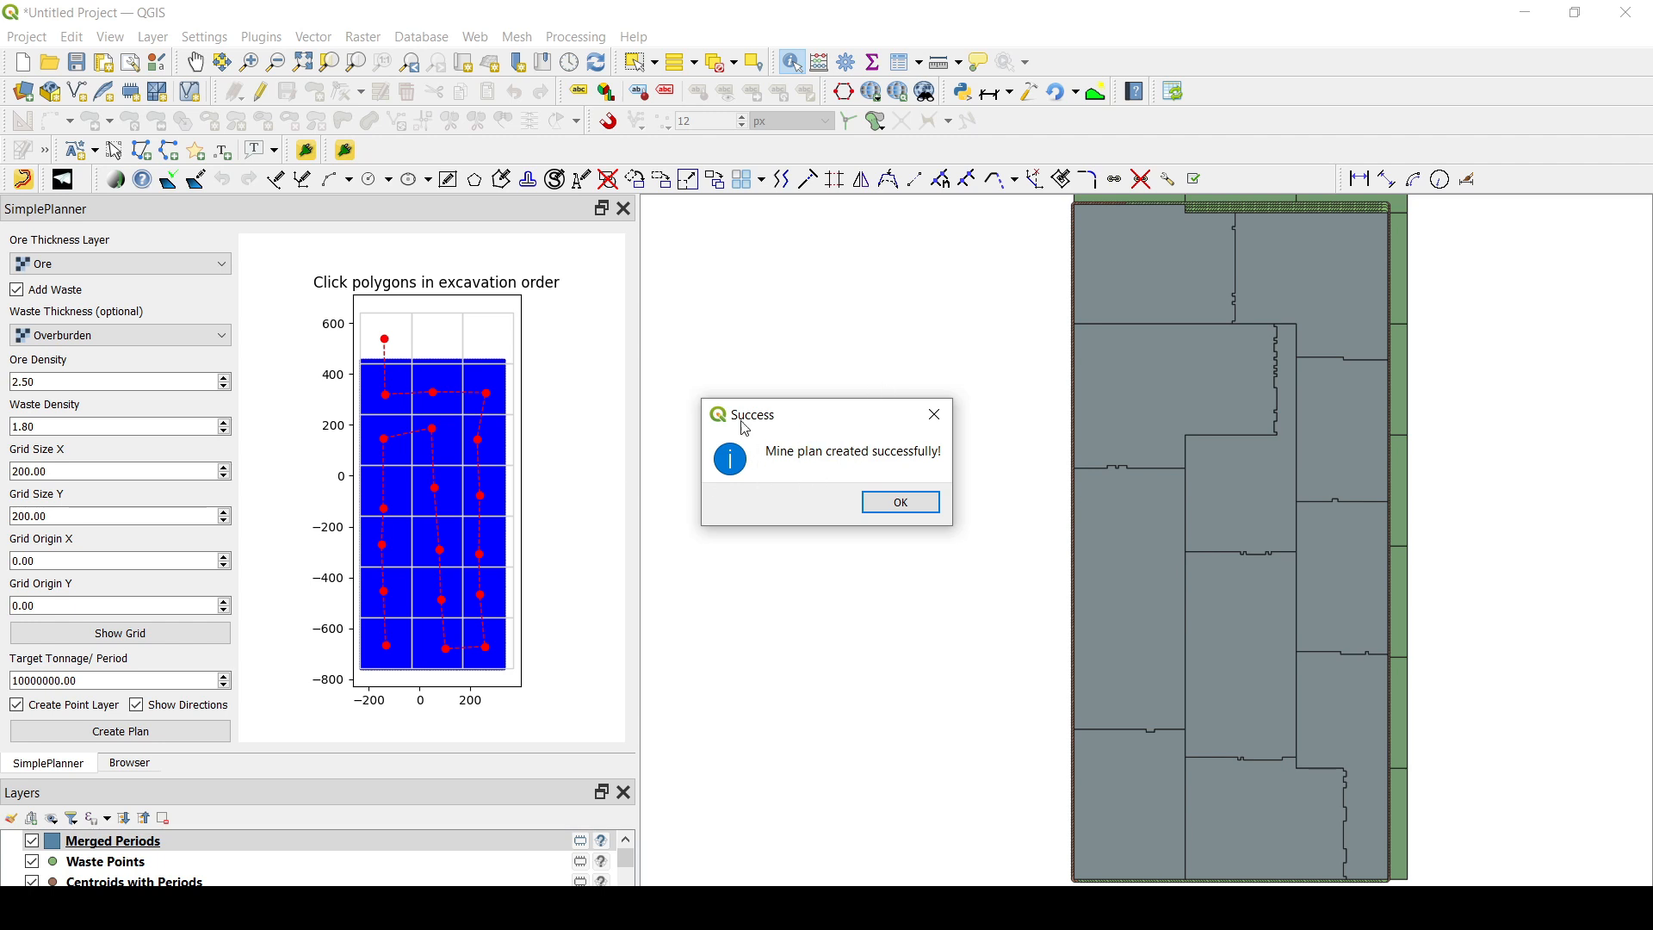
{"action": "left_click", "coordinate": [901, 507]}
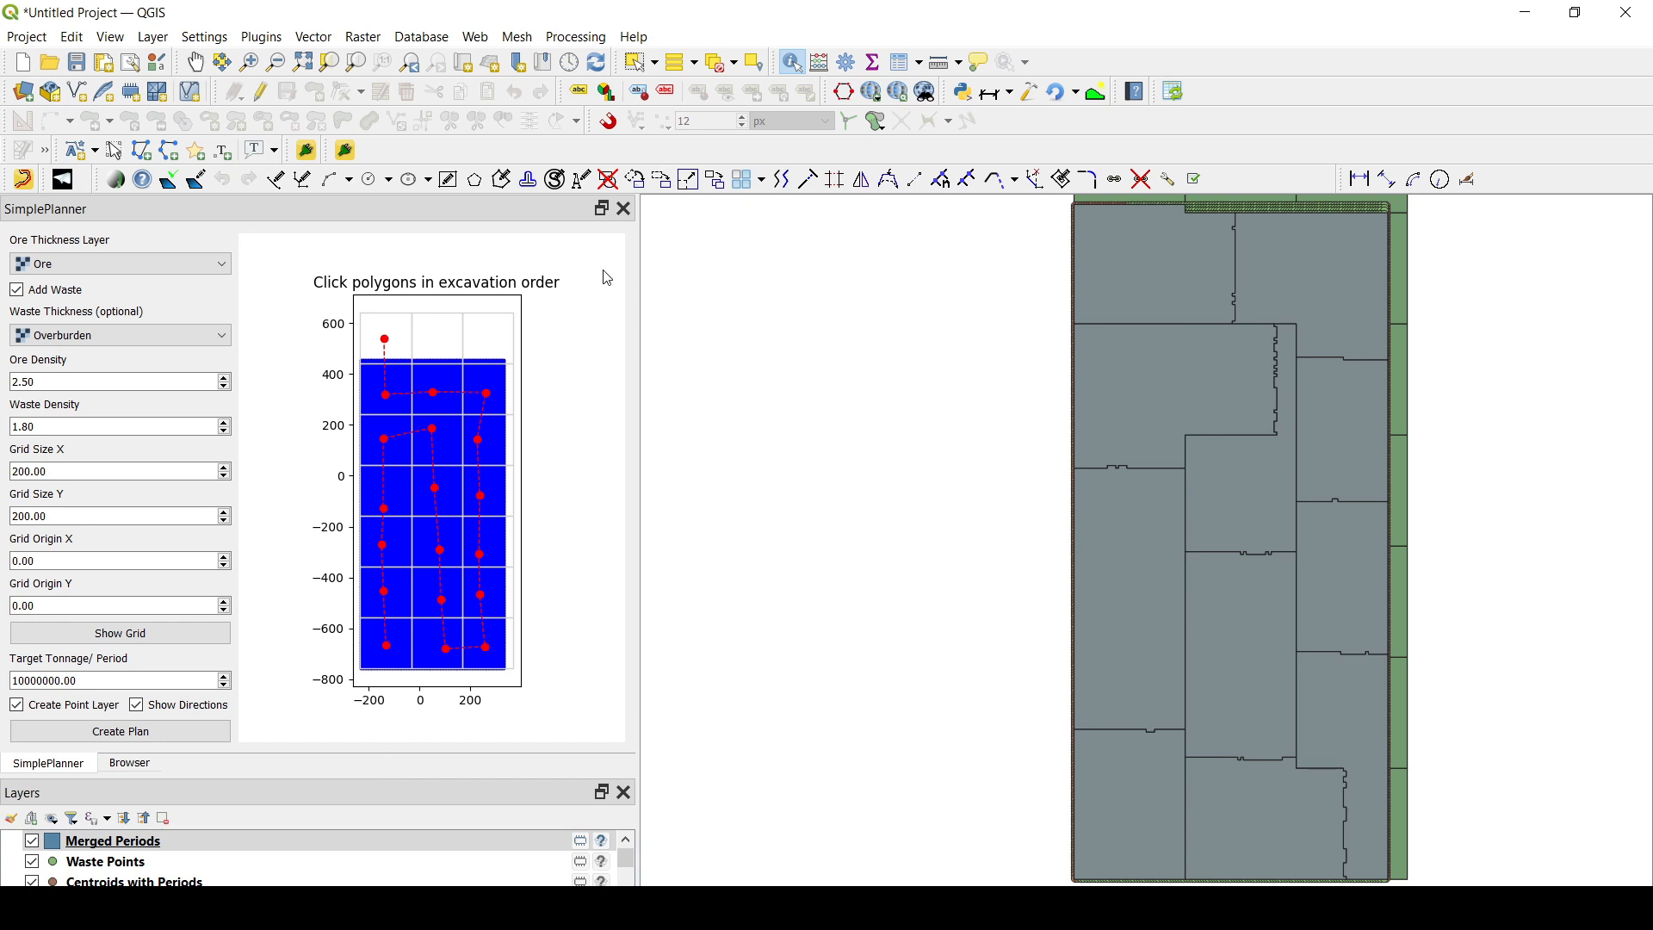
- Close SimplePlanner, then enlarge the layer list and narrow the docked panels to give the map more room
{"action": "left_click", "coordinate": [625, 209]}
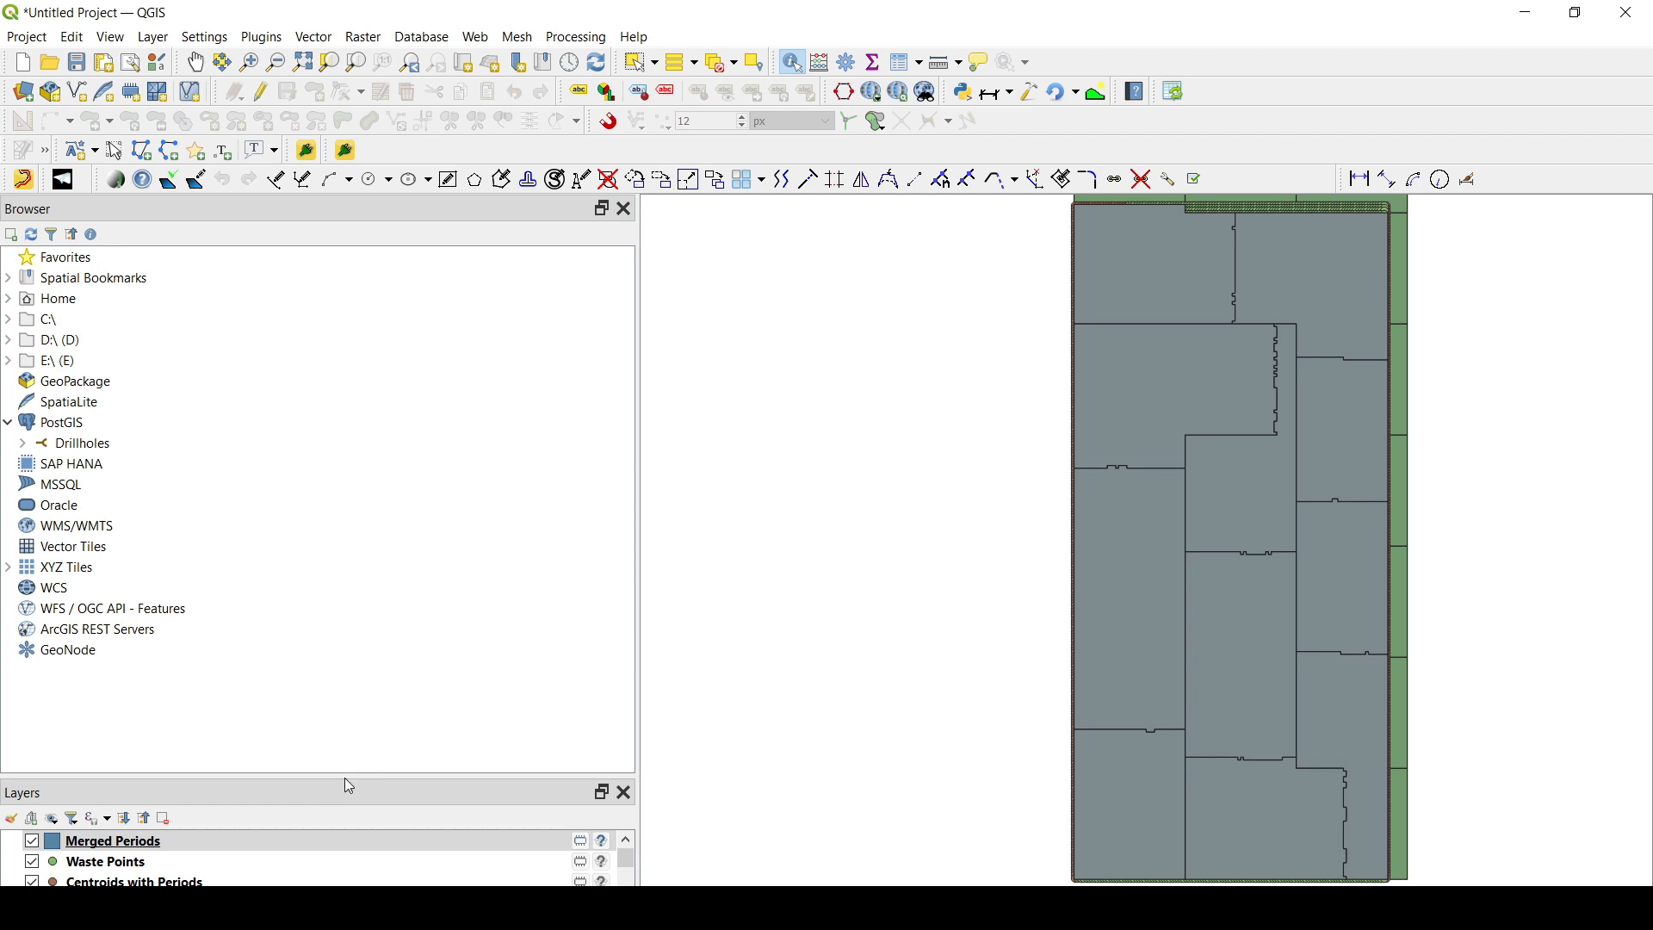
{"action": "left_click_drag", "start_coordinate": [346, 778], "coordinate": [282, 259]}
{"action": "scroll", "coordinate": [1197, 516], "scroll_direction": "down", "scroll_amount": 1}
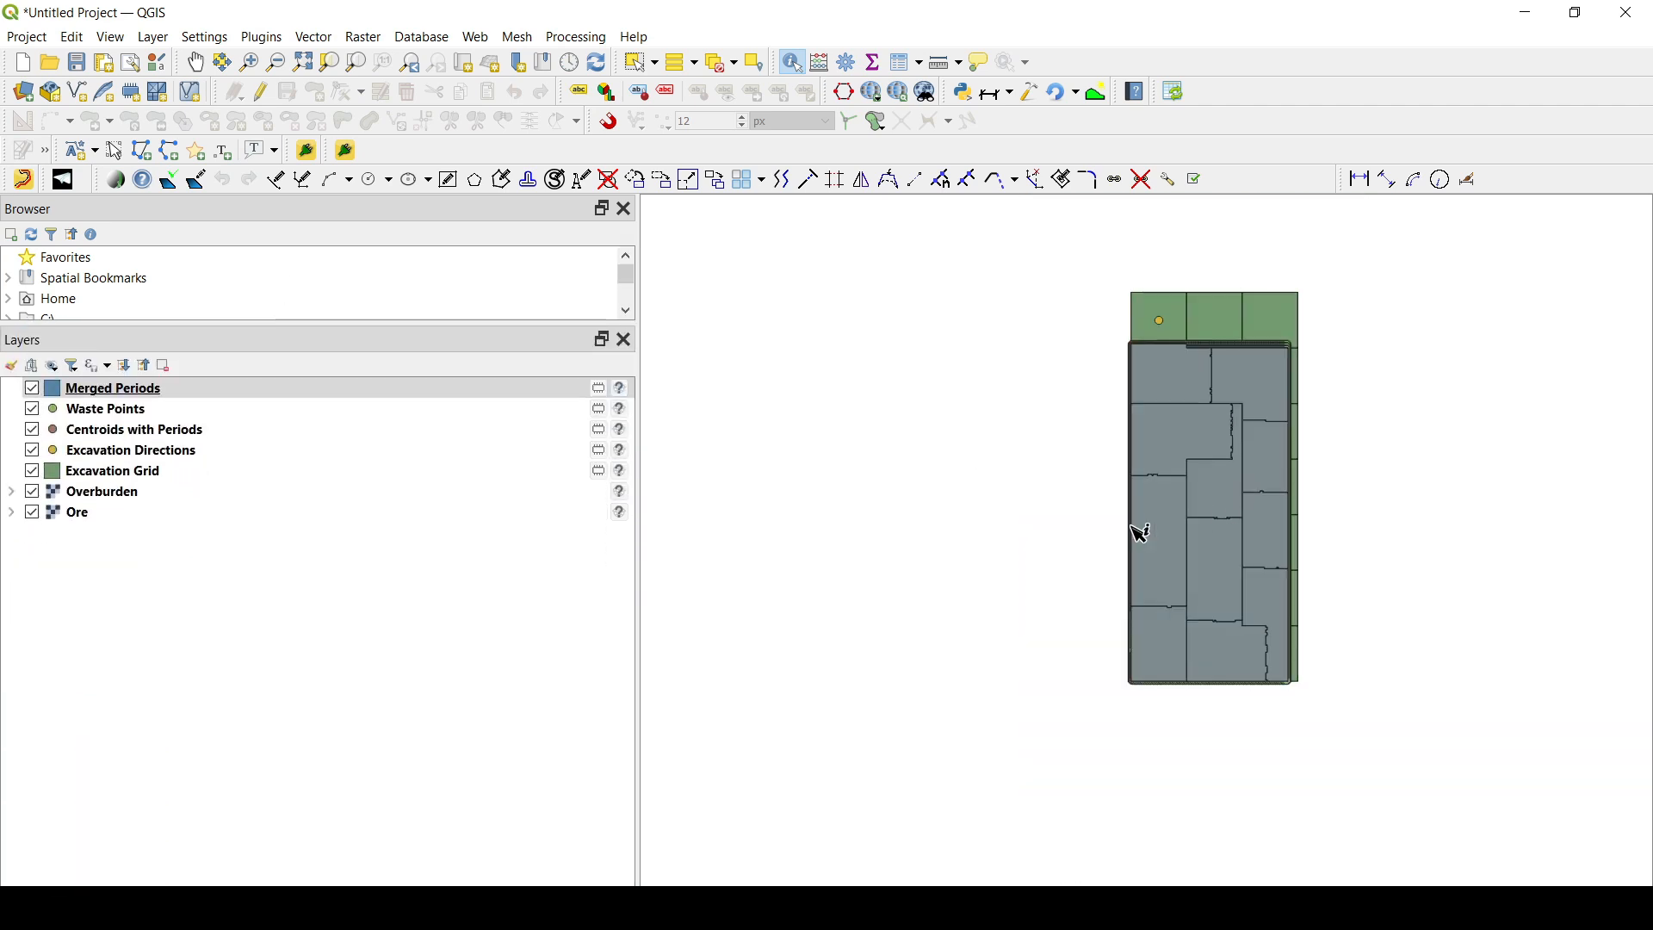
{"action": "left_click_drag", "start_coordinate": [640, 577], "coordinate": [263, 575]}
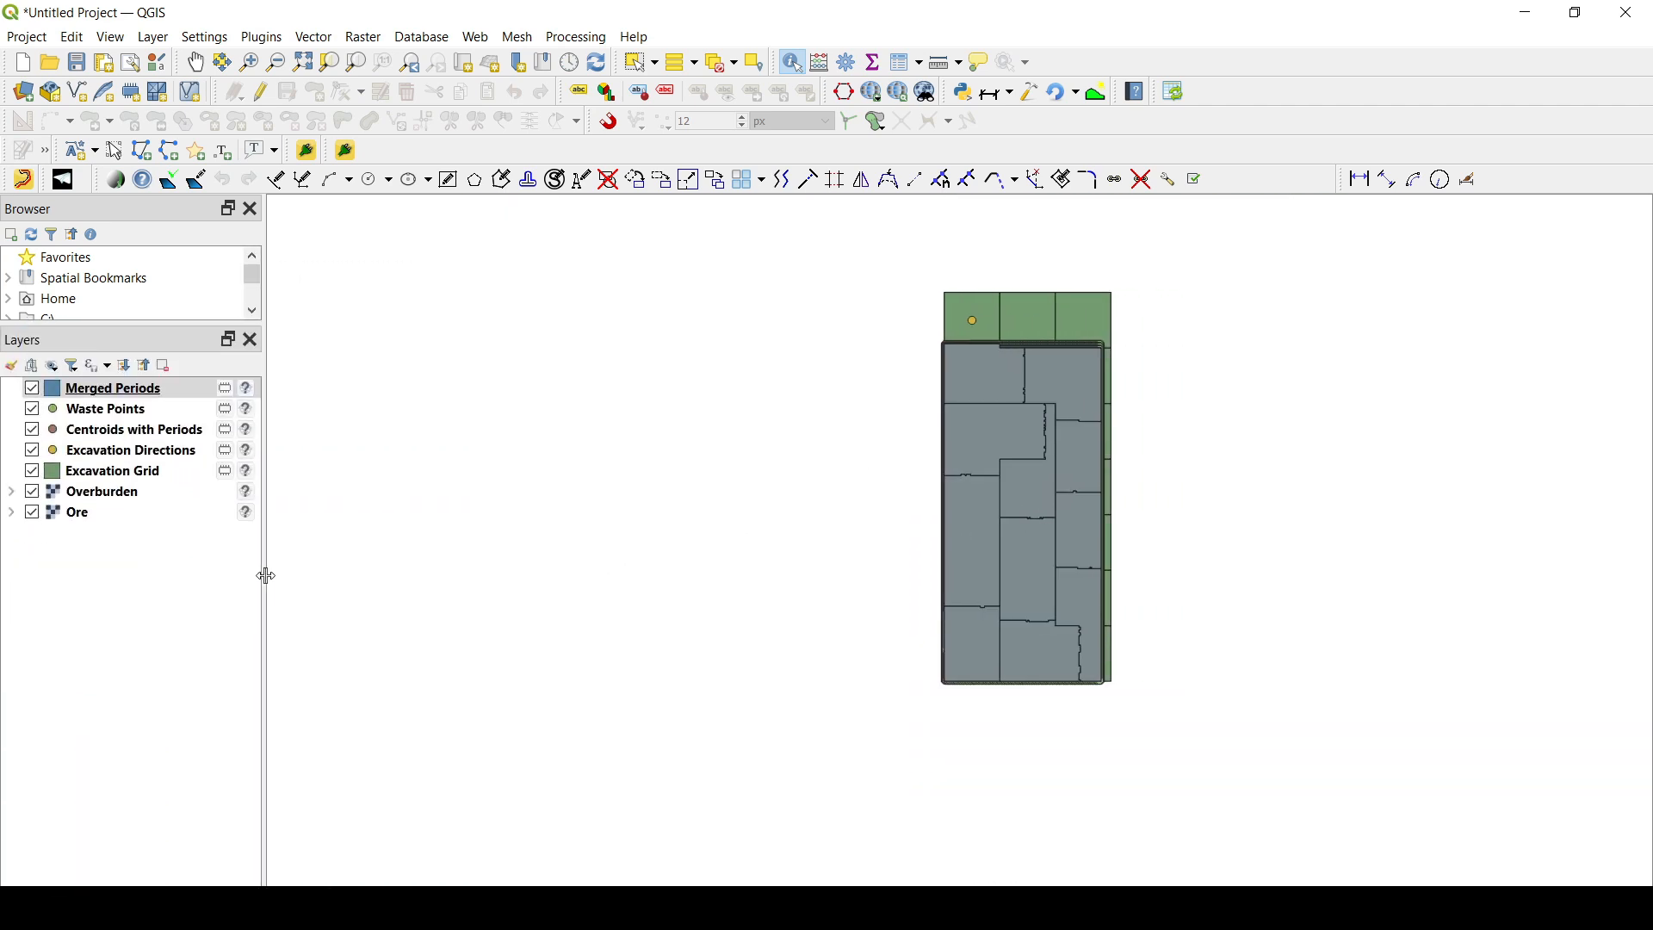
- Hide the Excavation Grid, Excavation Directions, Centroids with Periods and Waste Points layers
{"action": "left_click", "coordinate": [80, 499]}
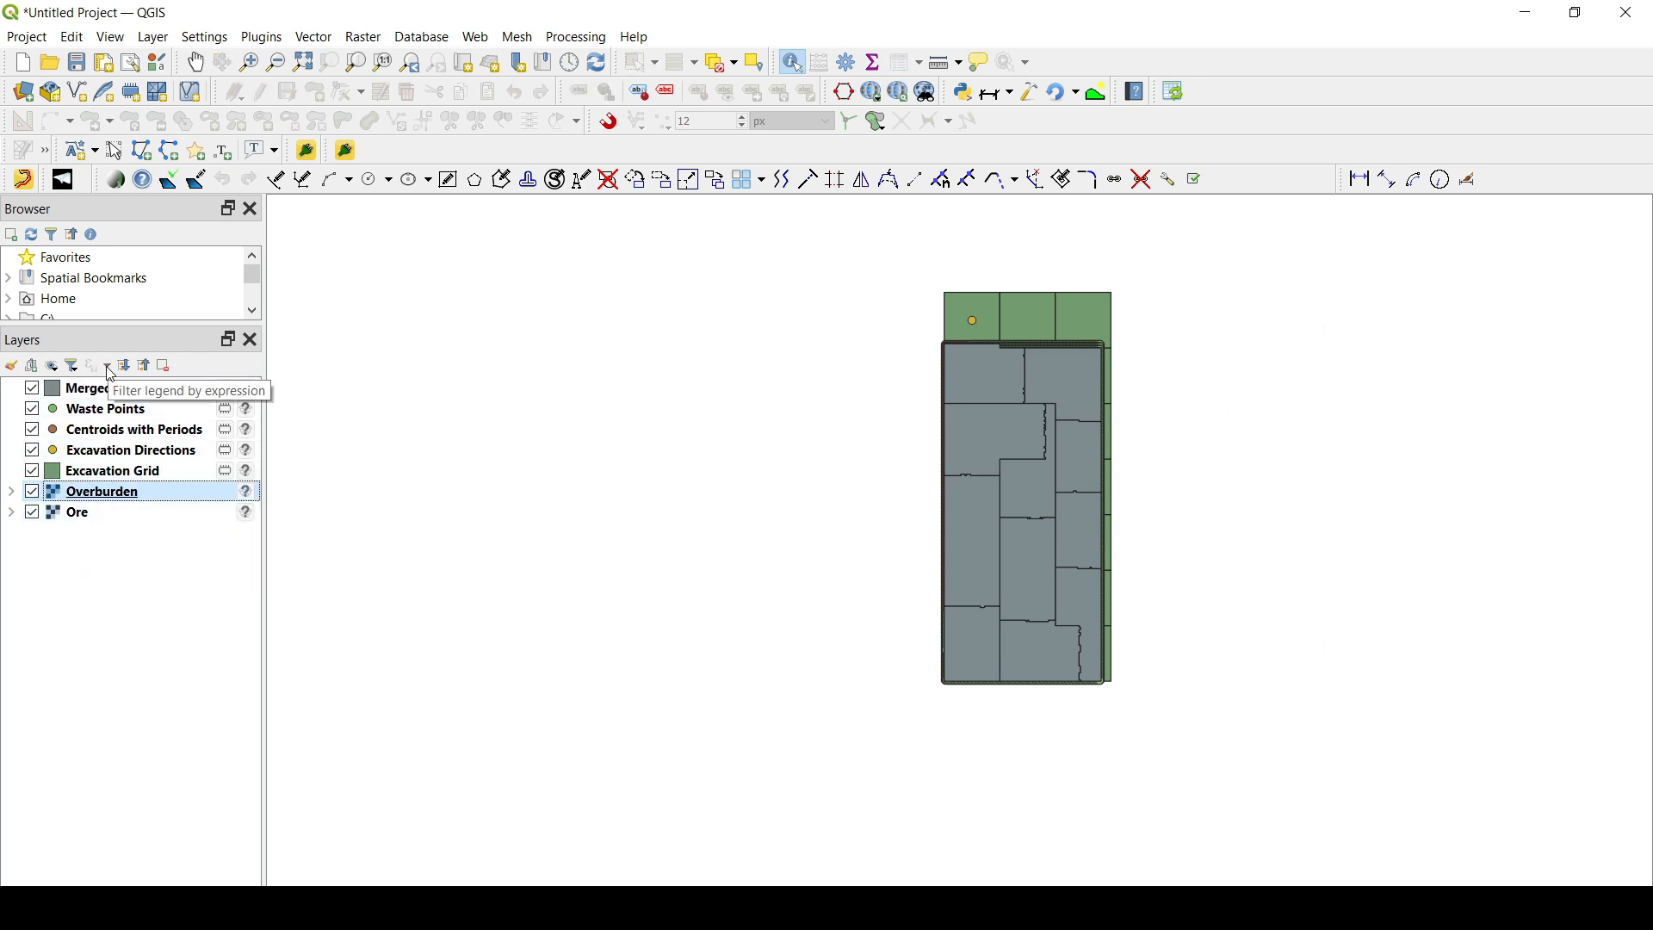
{"action": "left_click", "coordinate": [32, 475]}
{"action": "left_click", "coordinate": [32, 454]}
{"action": "left_click", "coordinate": [32, 432]}
{"action": "left_click", "coordinate": [32, 412]}
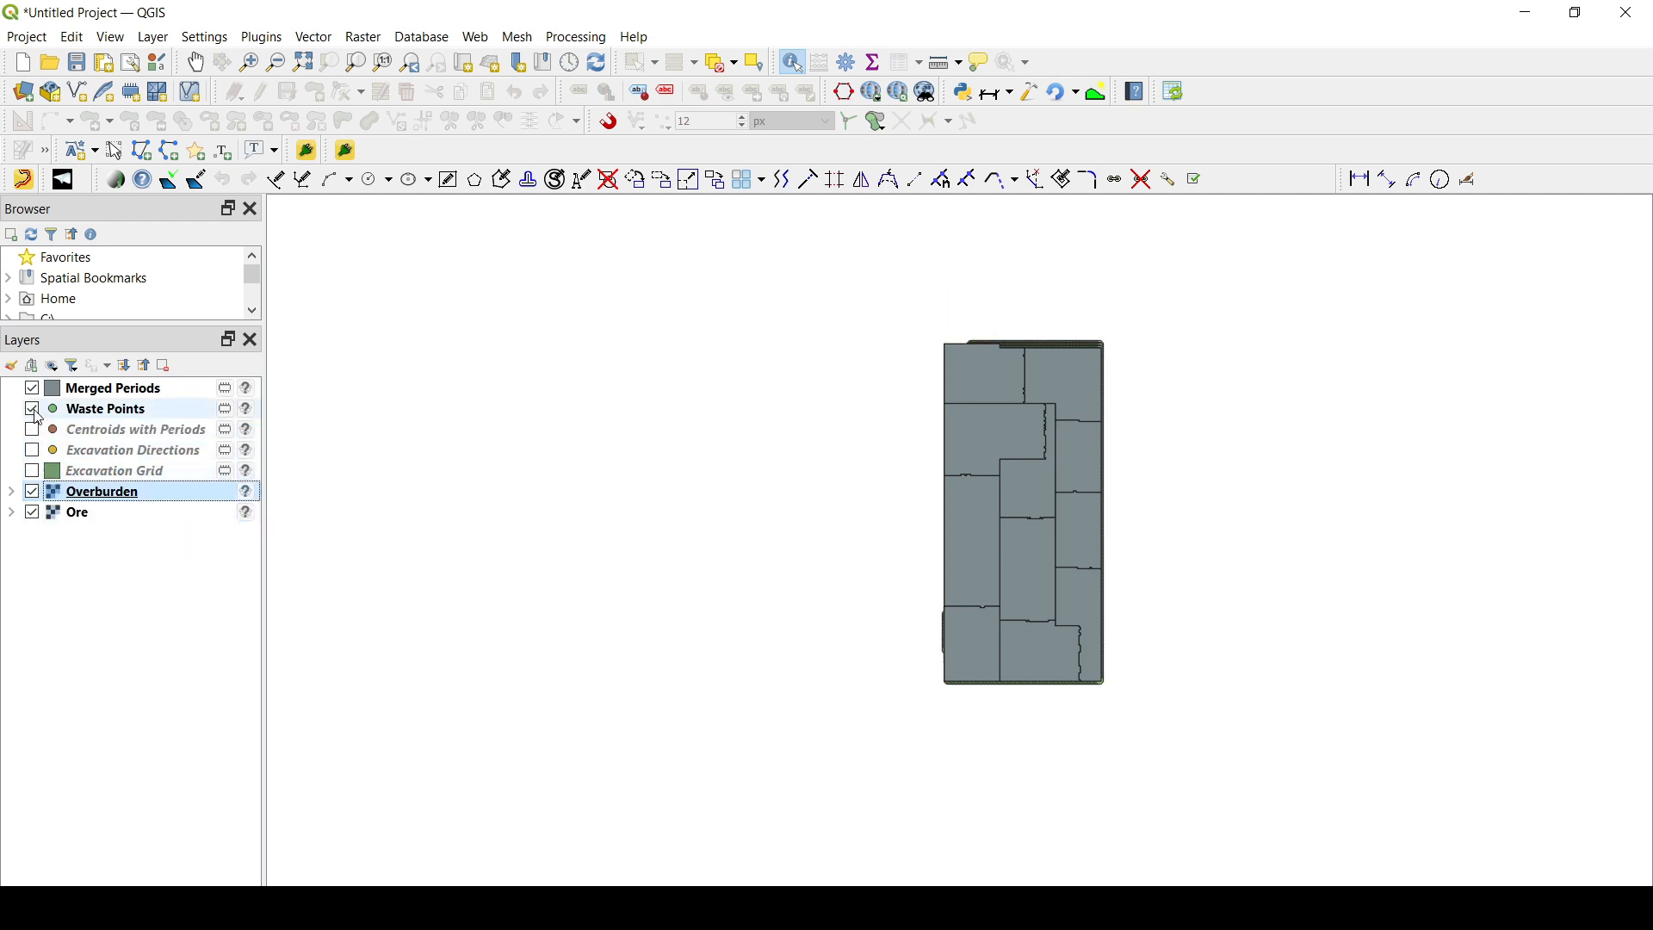
- Select the Merged Periods layer and open its layer styling settings
{"action": "left_click", "coordinate": [107, 392]}
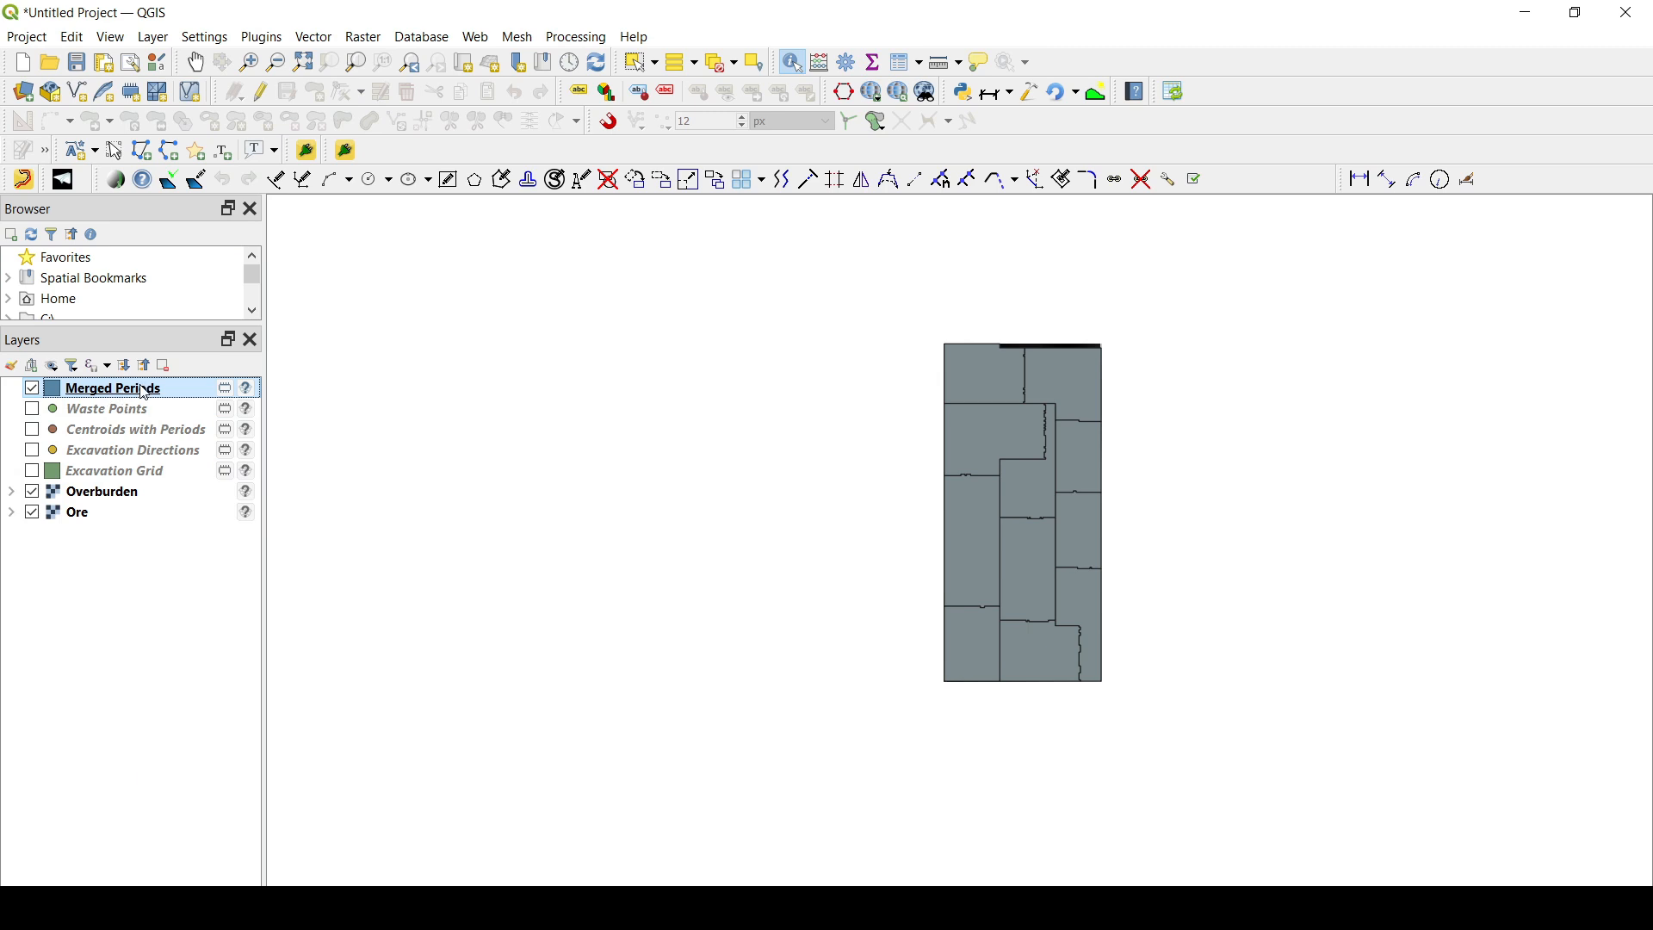
{"action": "right_click", "coordinate": [144, 393]}
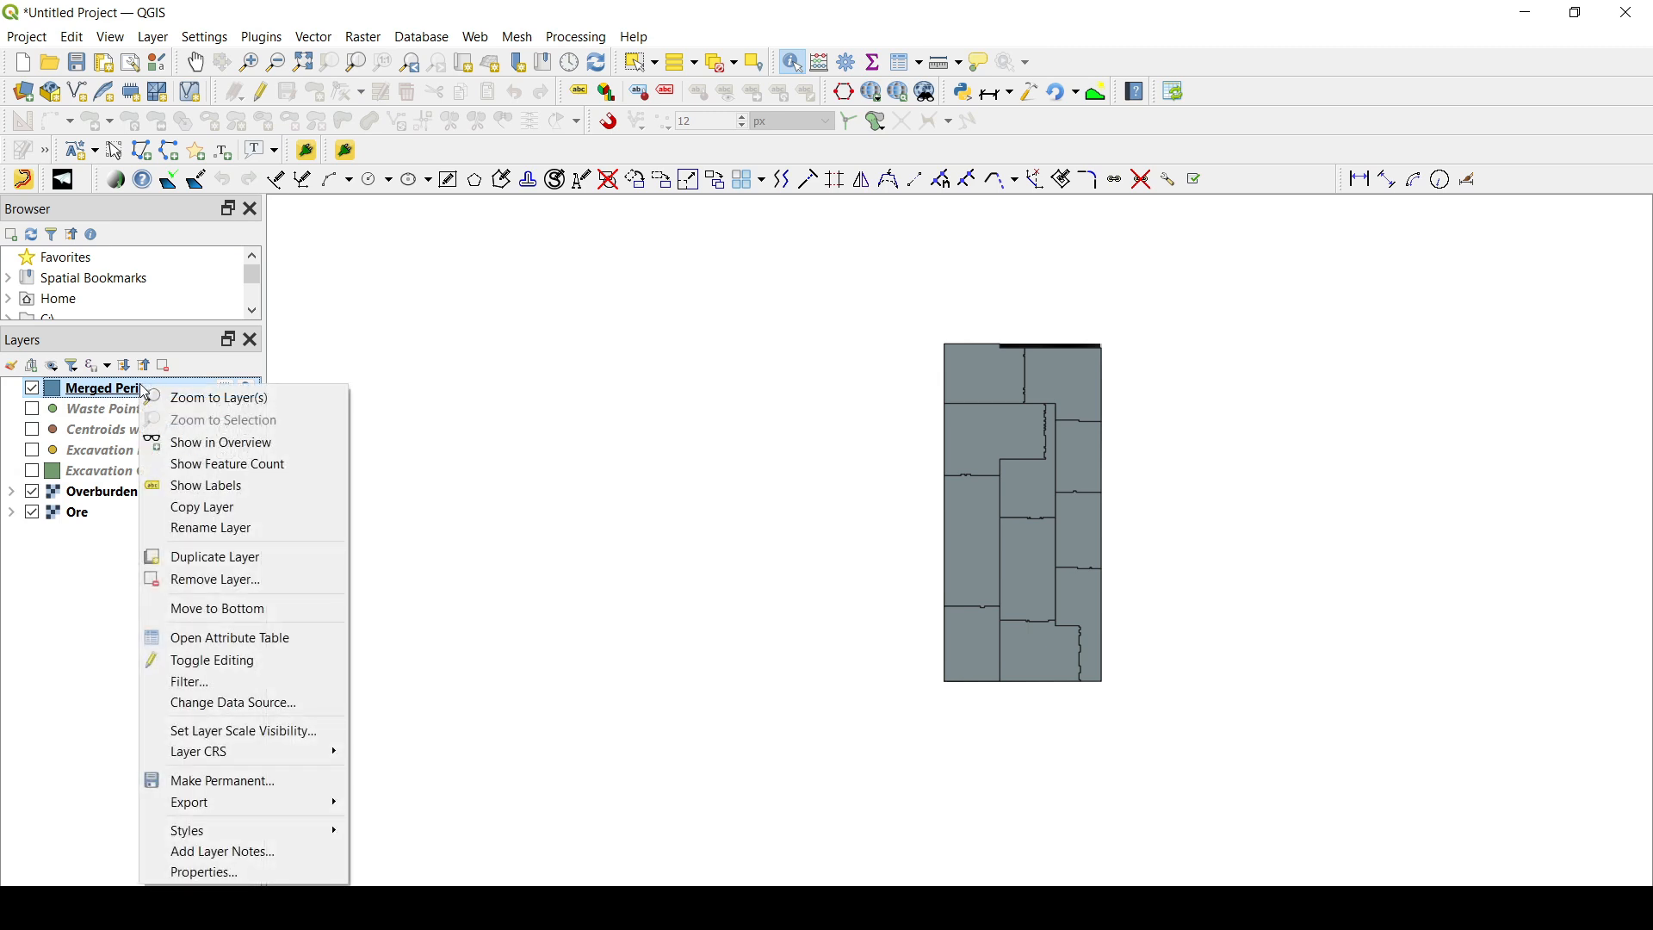
{"action": "left_click", "coordinate": [155, 38]}
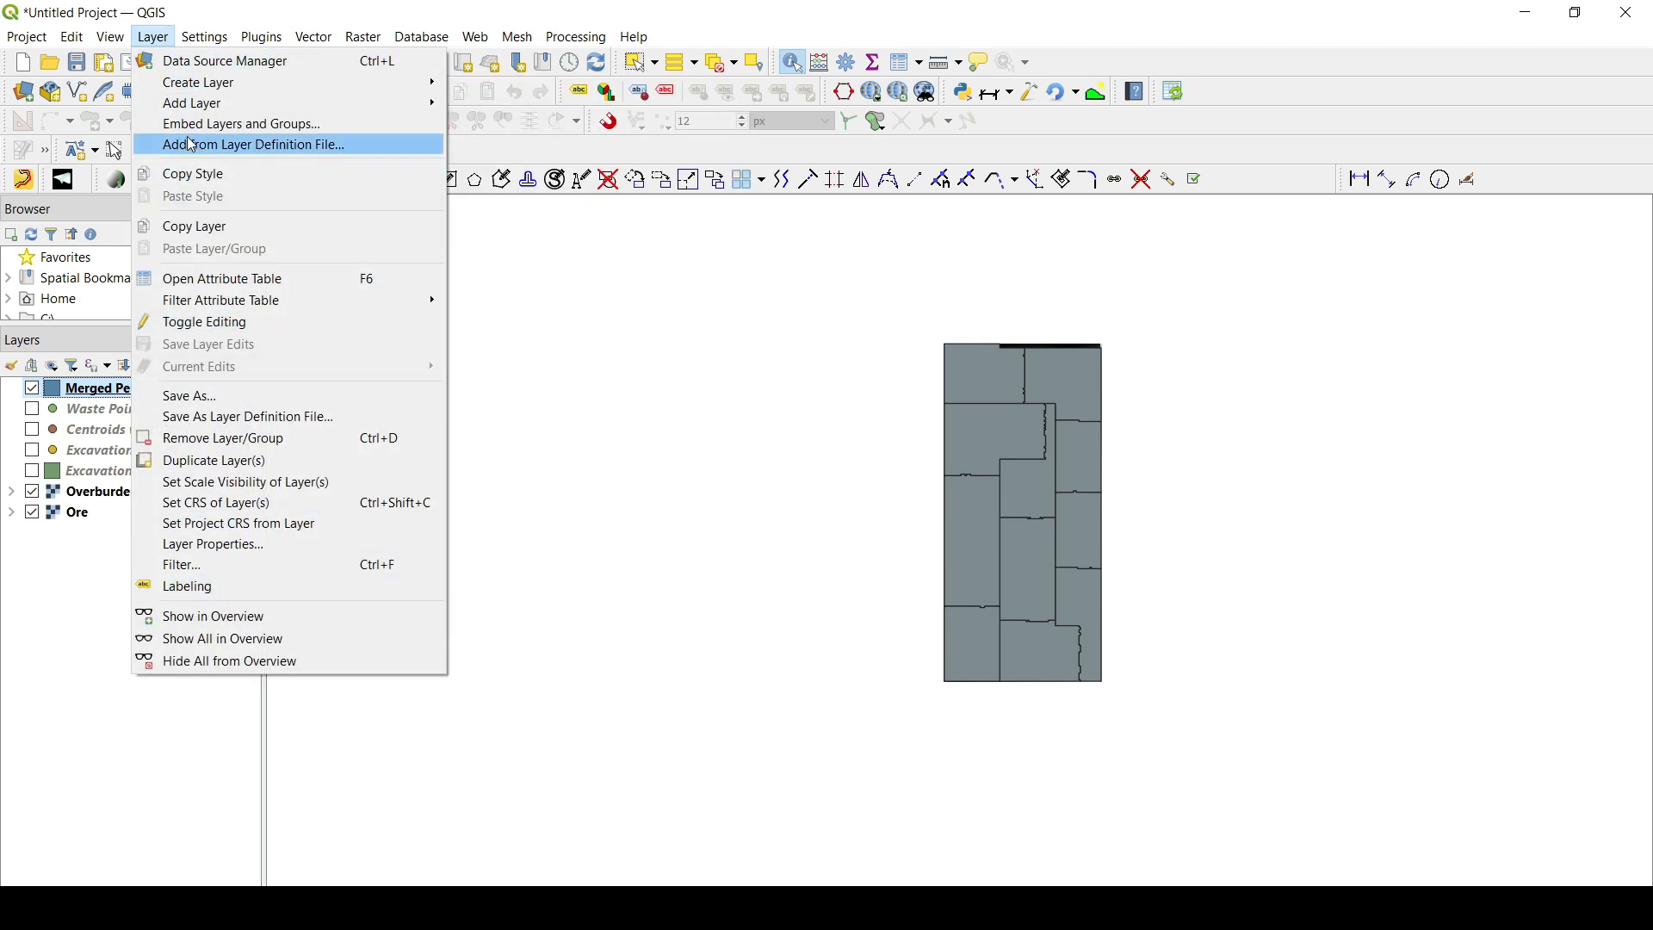
{"action": "left_click", "coordinate": [189, 43]}
{"action": "mouse_move", "coordinate": [111, 37]}
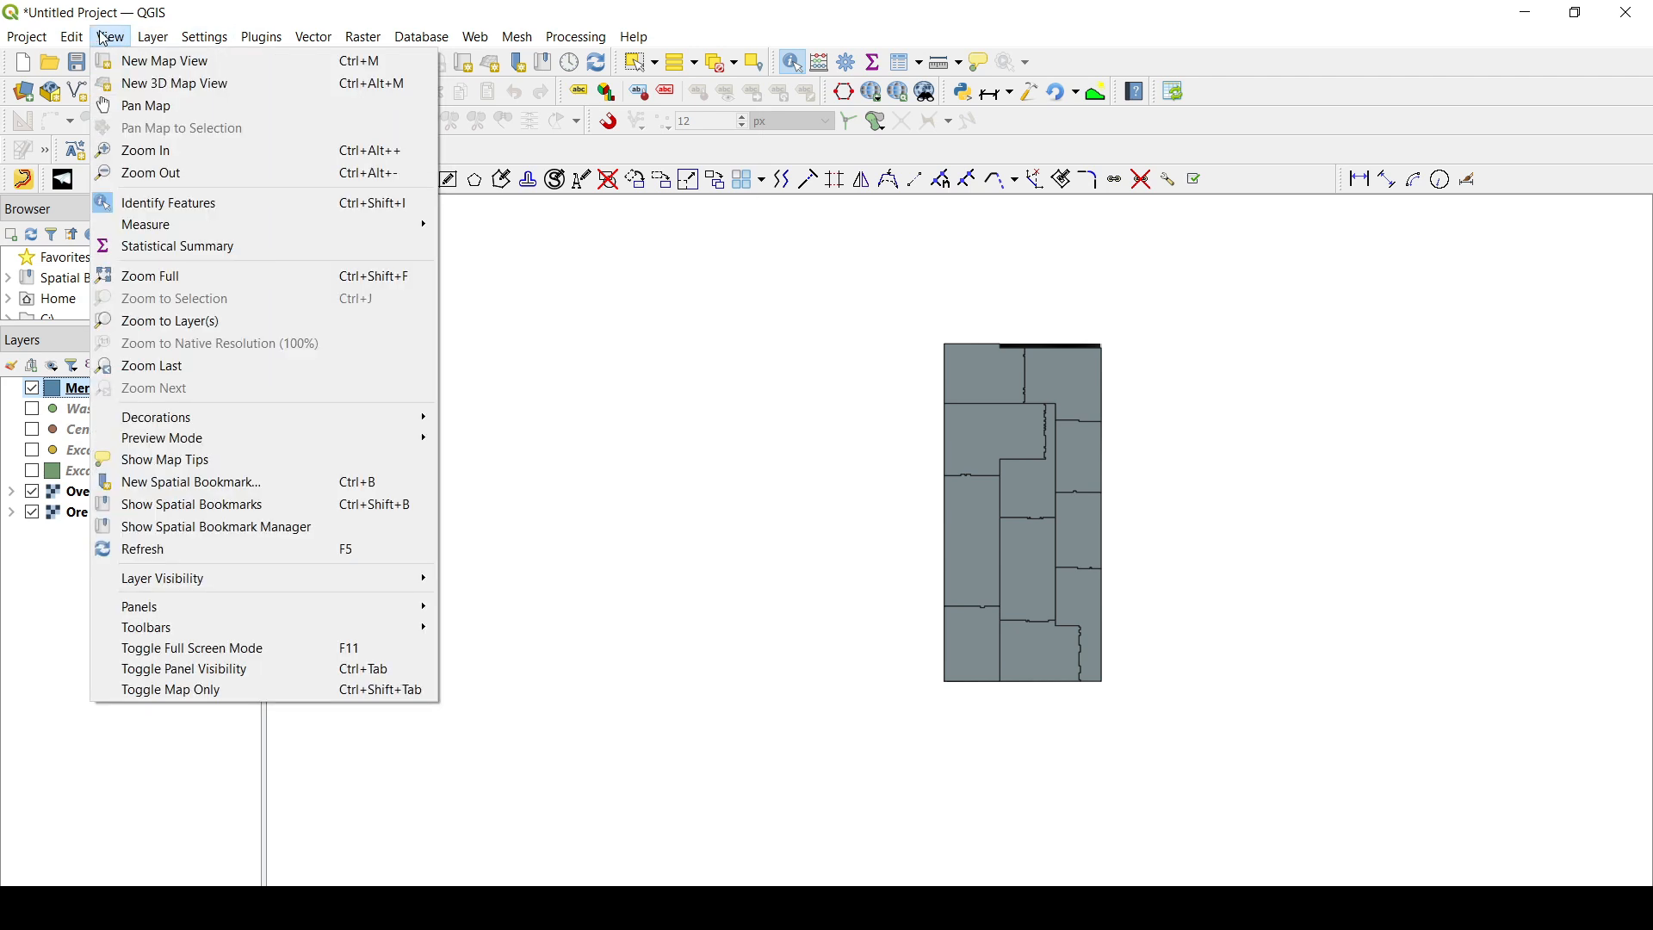
{"action": "mouse_move", "coordinate": [207, 608]}
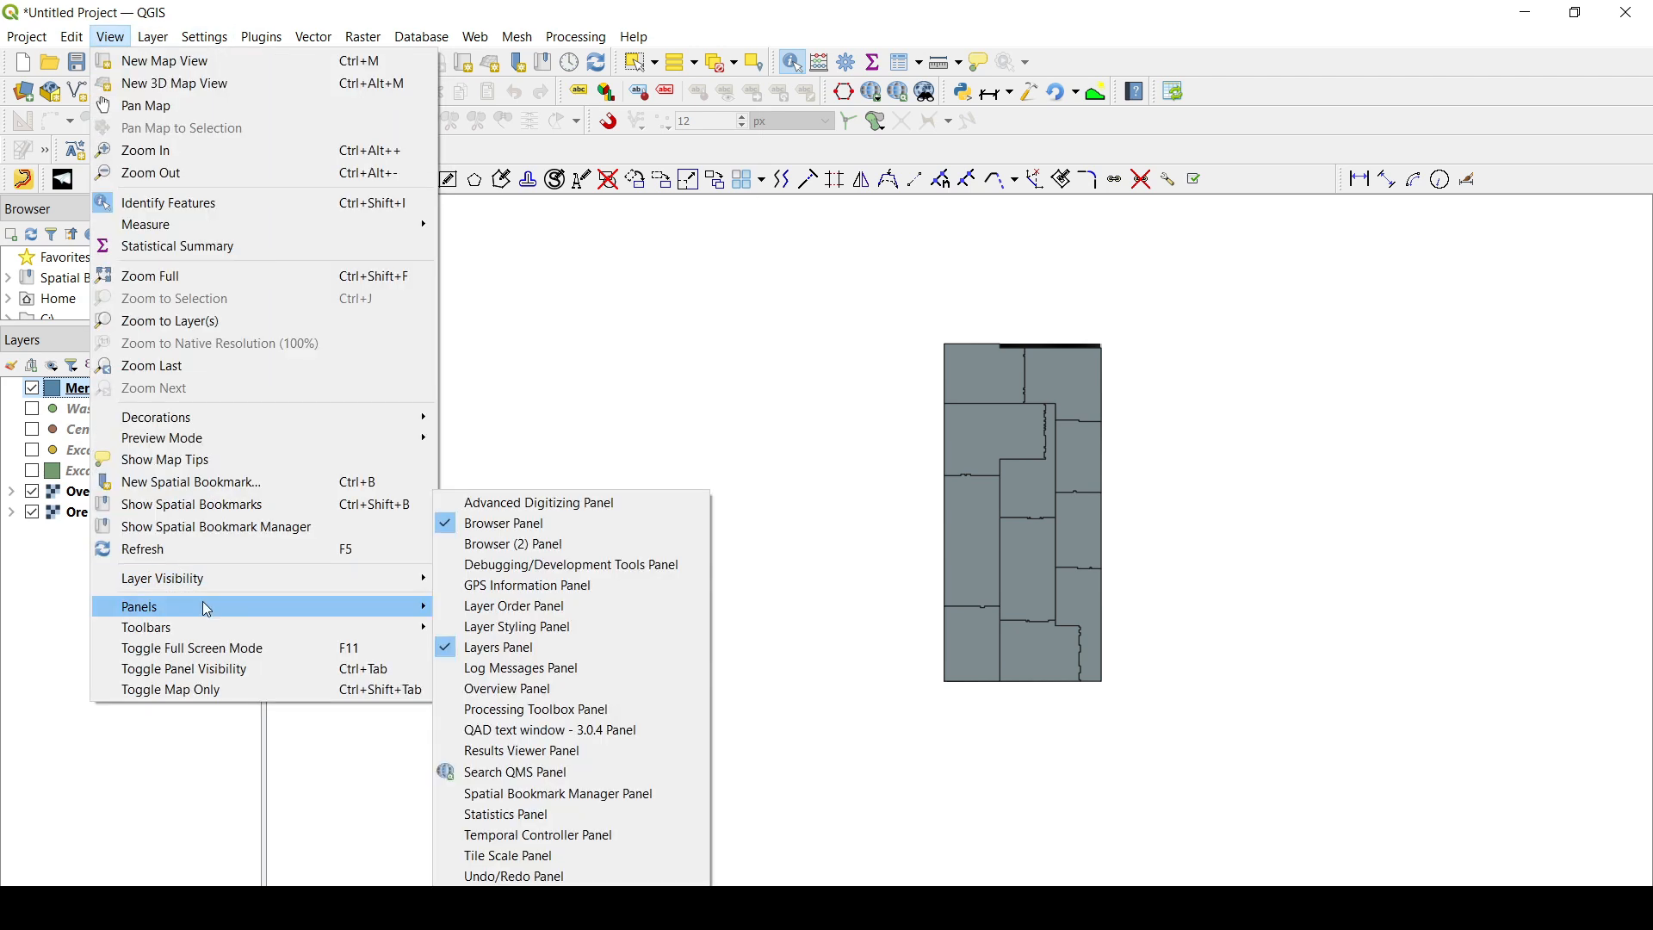
{"action": "left_click", "coordinate": [505, 629]}
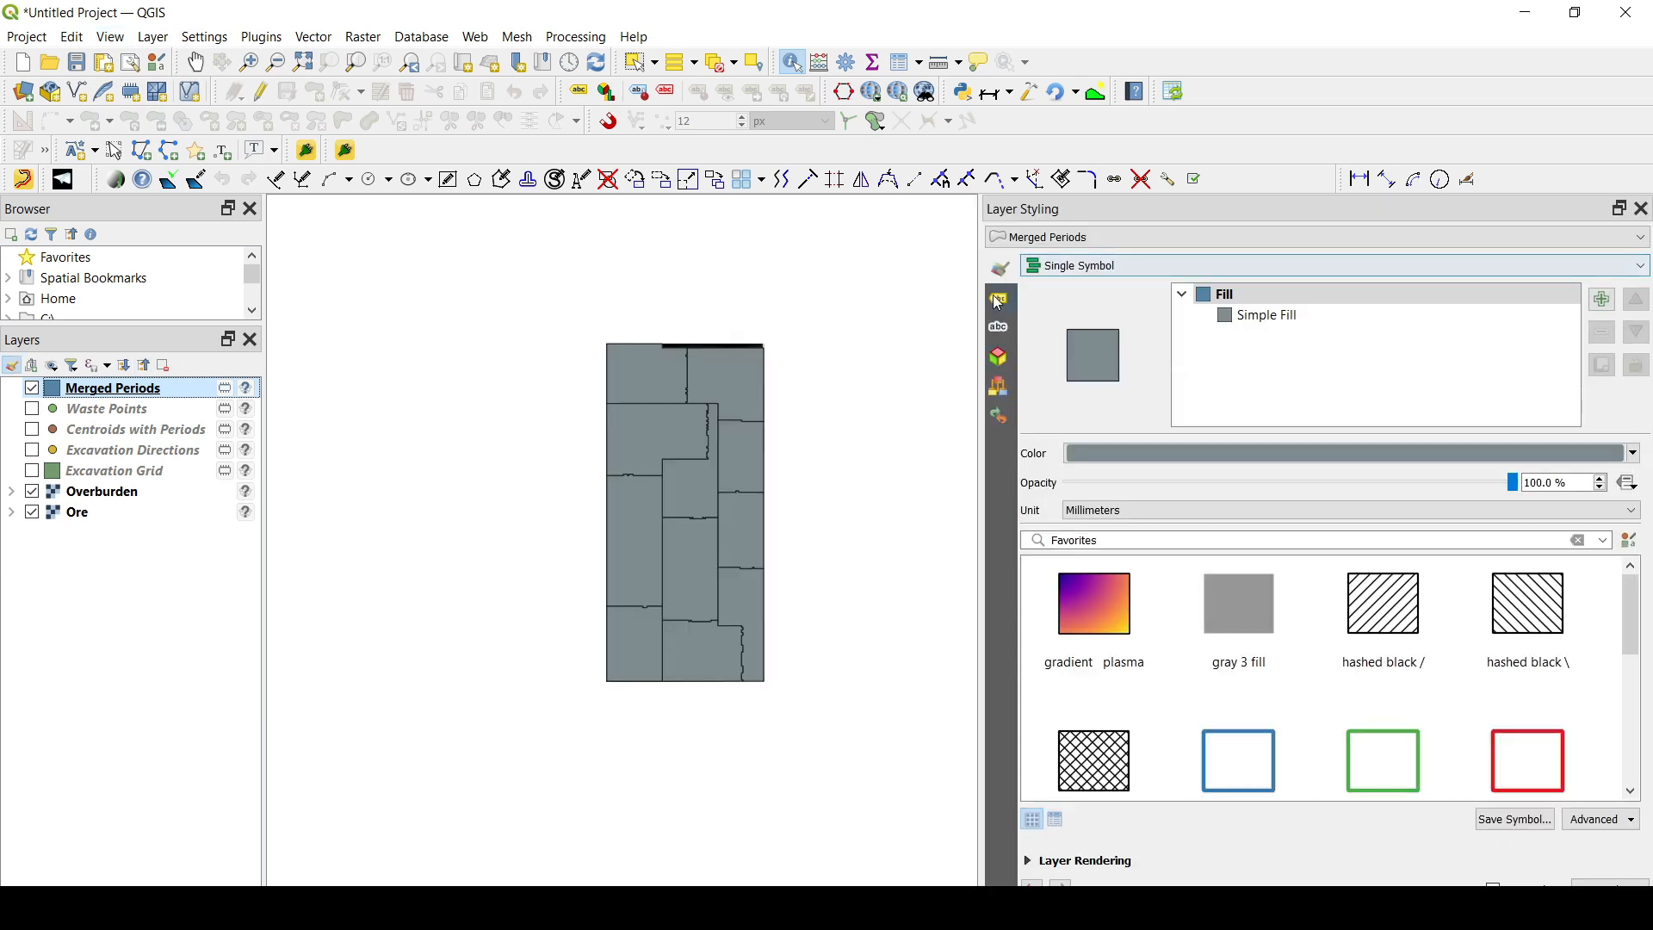
- Style Merged Periods as Categorized by the period field with random colors and classify the values
{"action": "left_click", "coordinate": [1100, 268]}
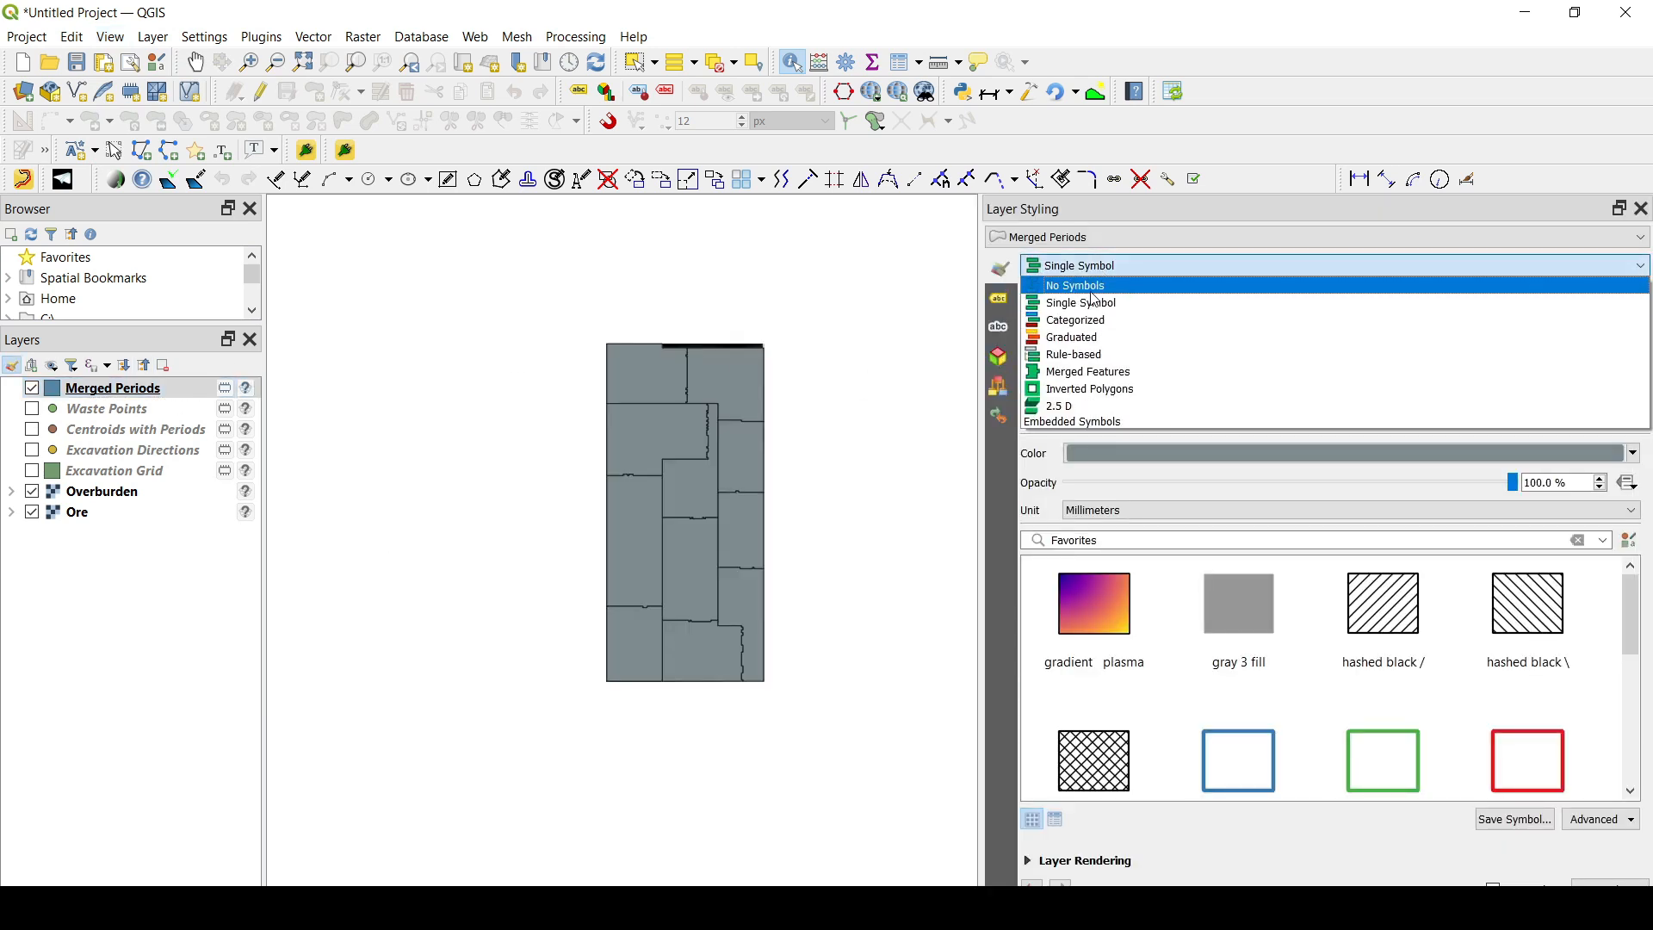
{"action": "left_click", "coordinate": [1082, 320]}
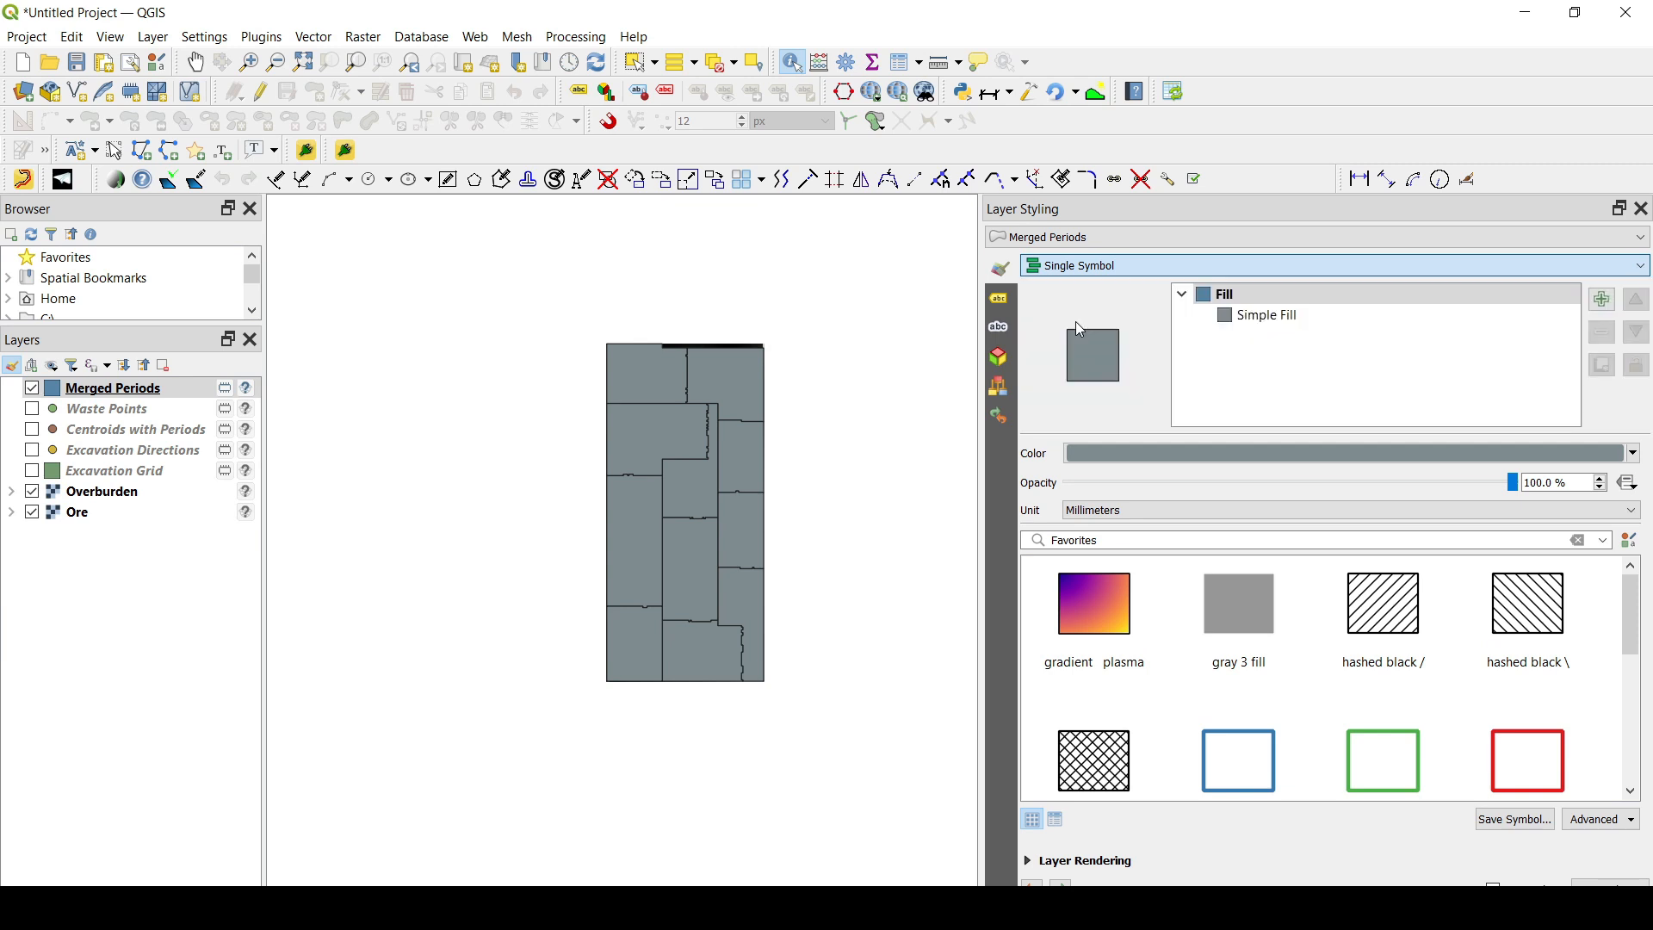
{"action": "left_click", "coordinate": [1614, 297]}
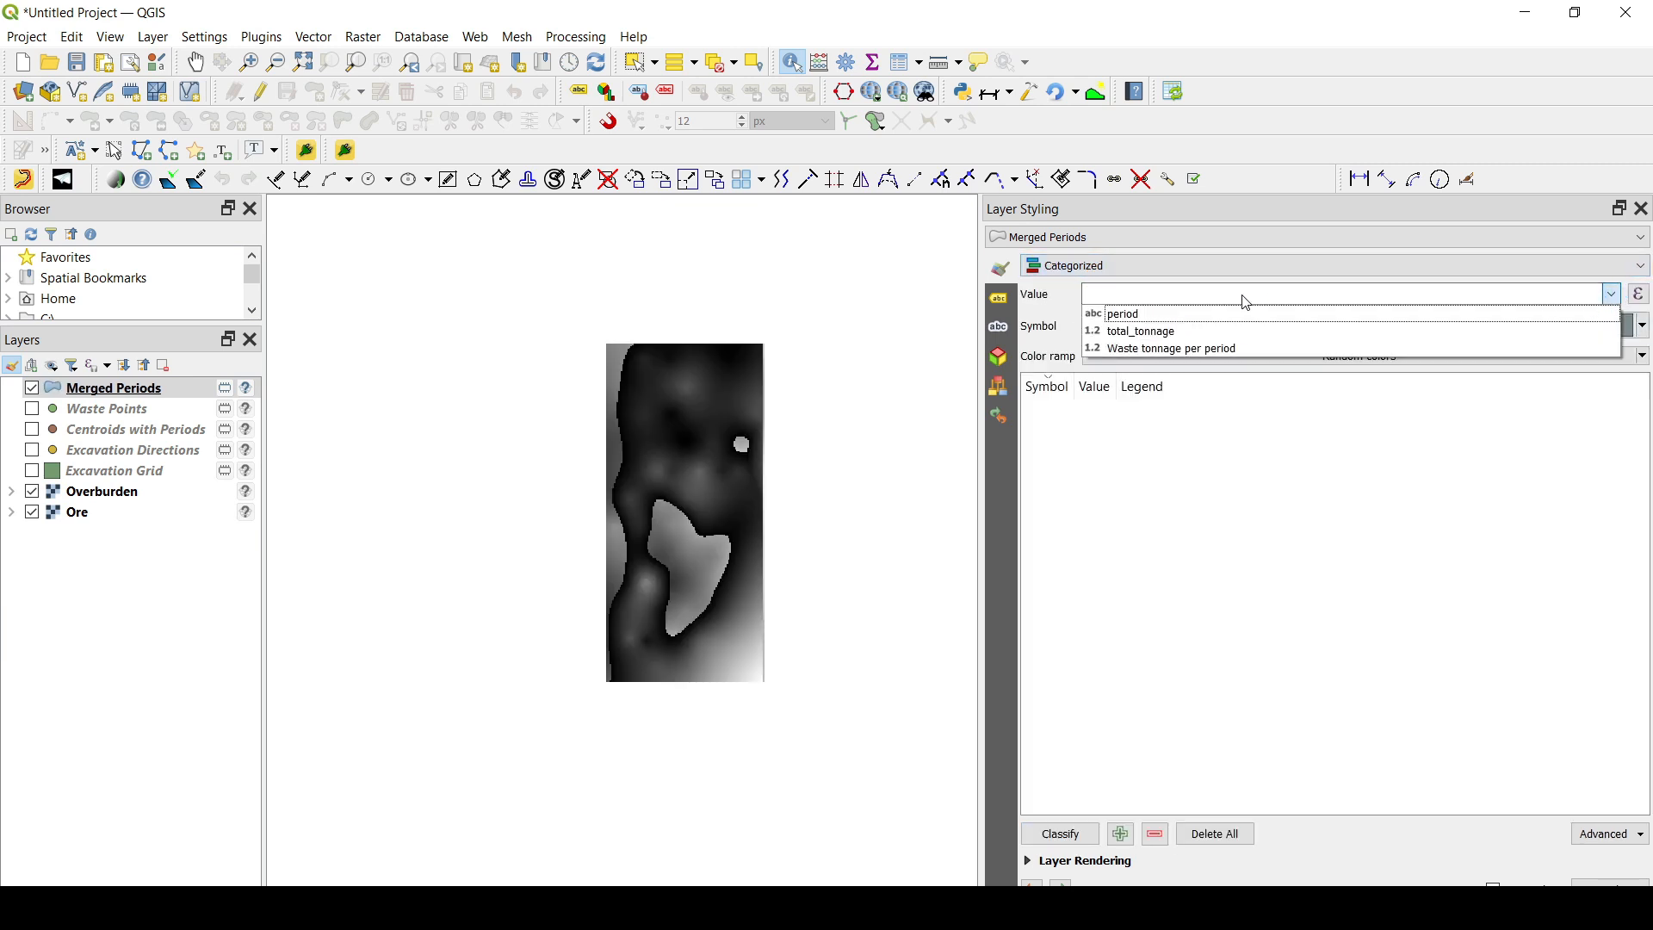
{"action": "left_click", "coordinate": [1160, 310]}
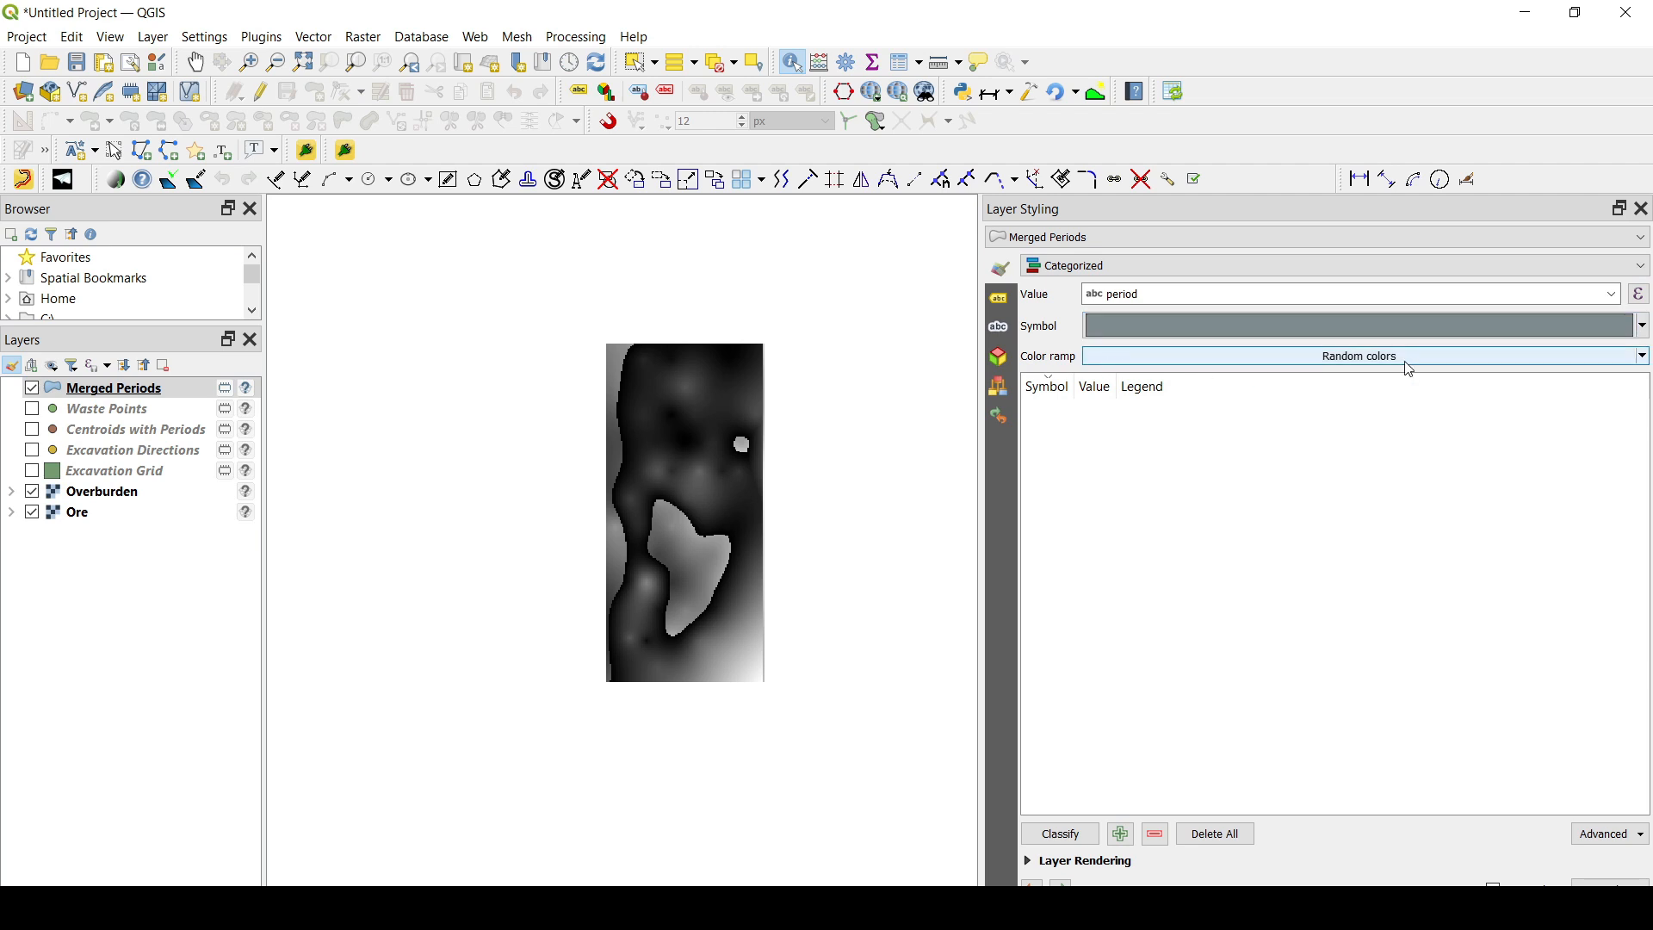
{"action": "left_click", "coordinate": [1642, 325]}
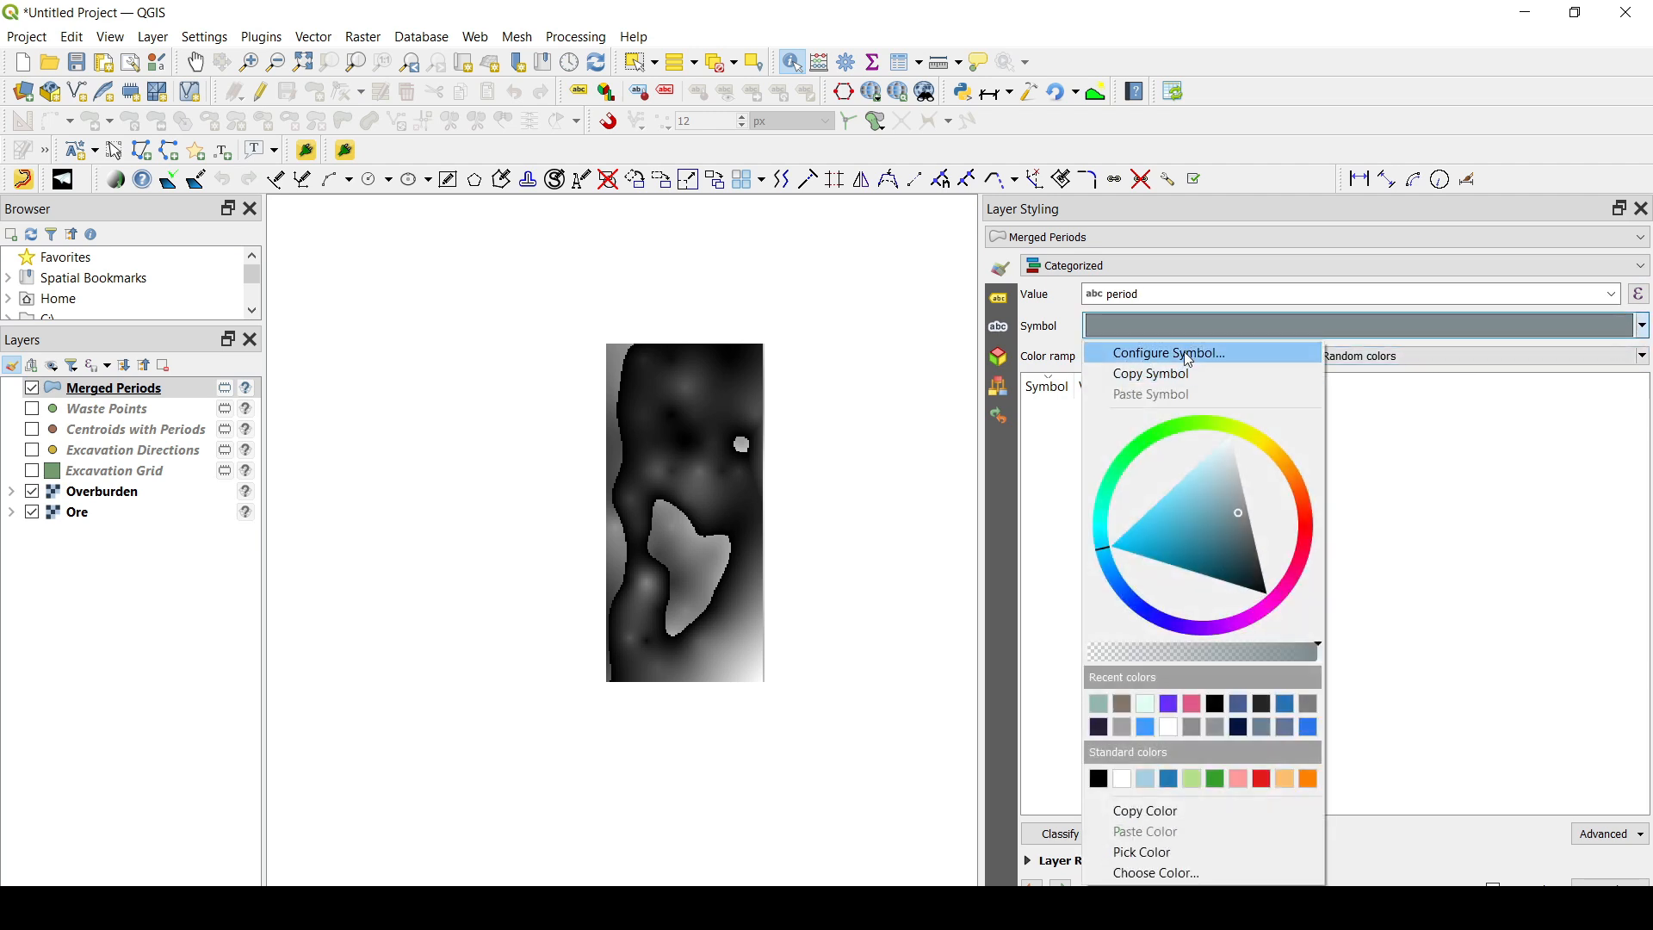
{"action": "left_click", "coordinate": [1377, 360]}
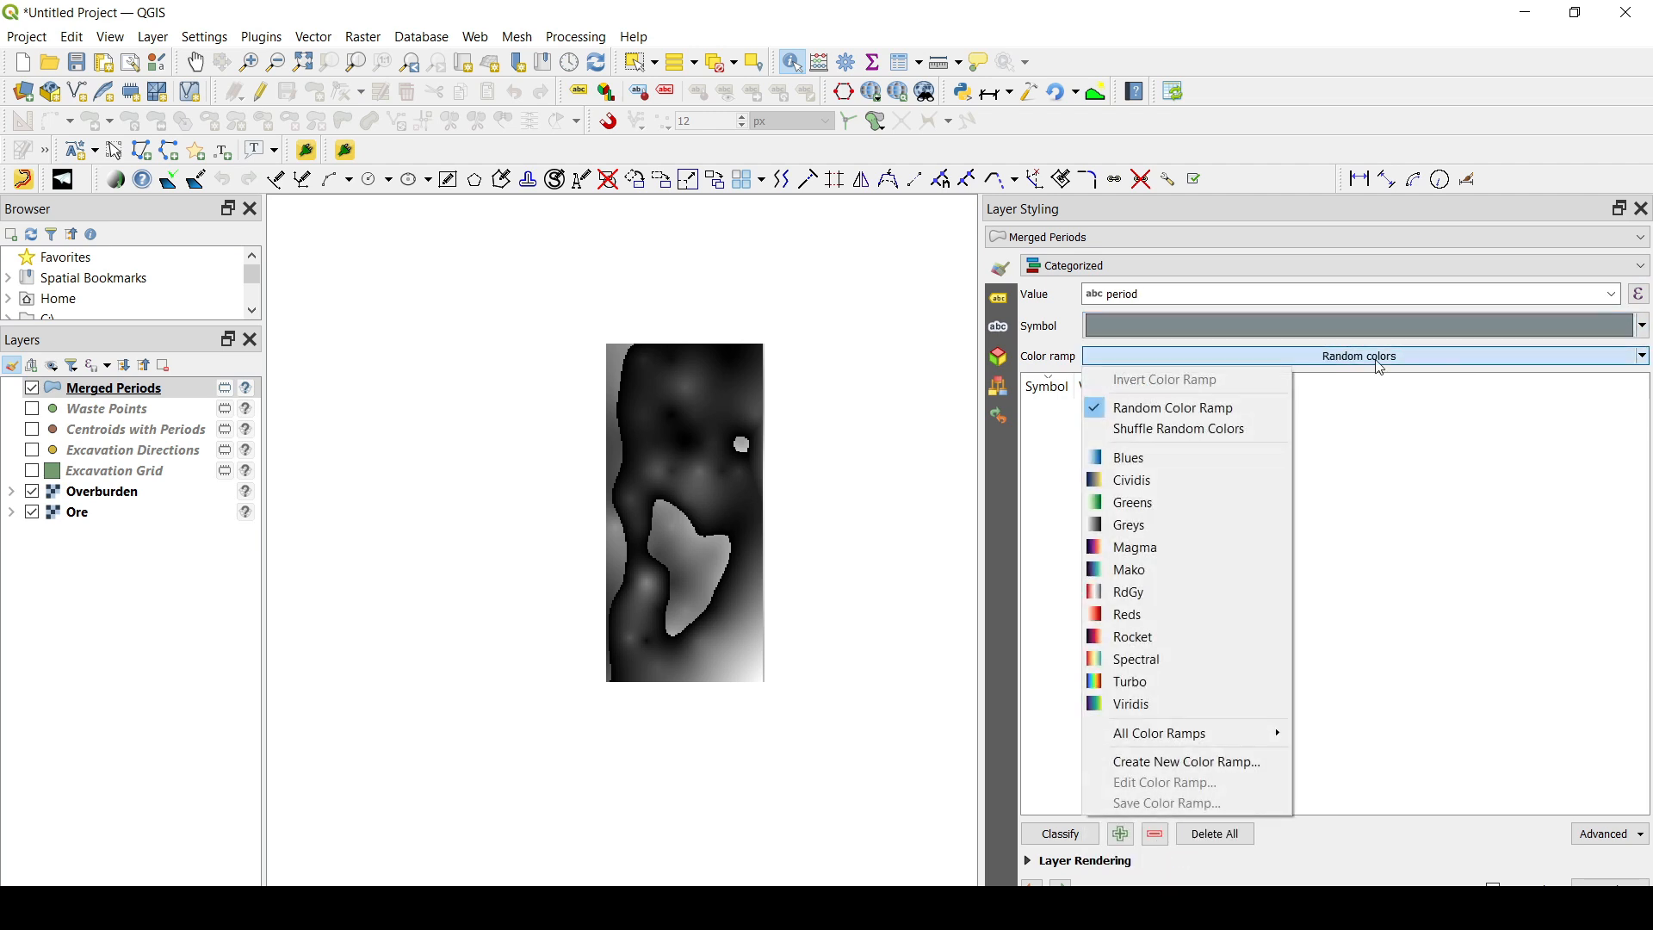
{"action": "left_click", "coordinate": [1159, 416]}
{"action": "left_click", "coordinate": [1061, 834]}
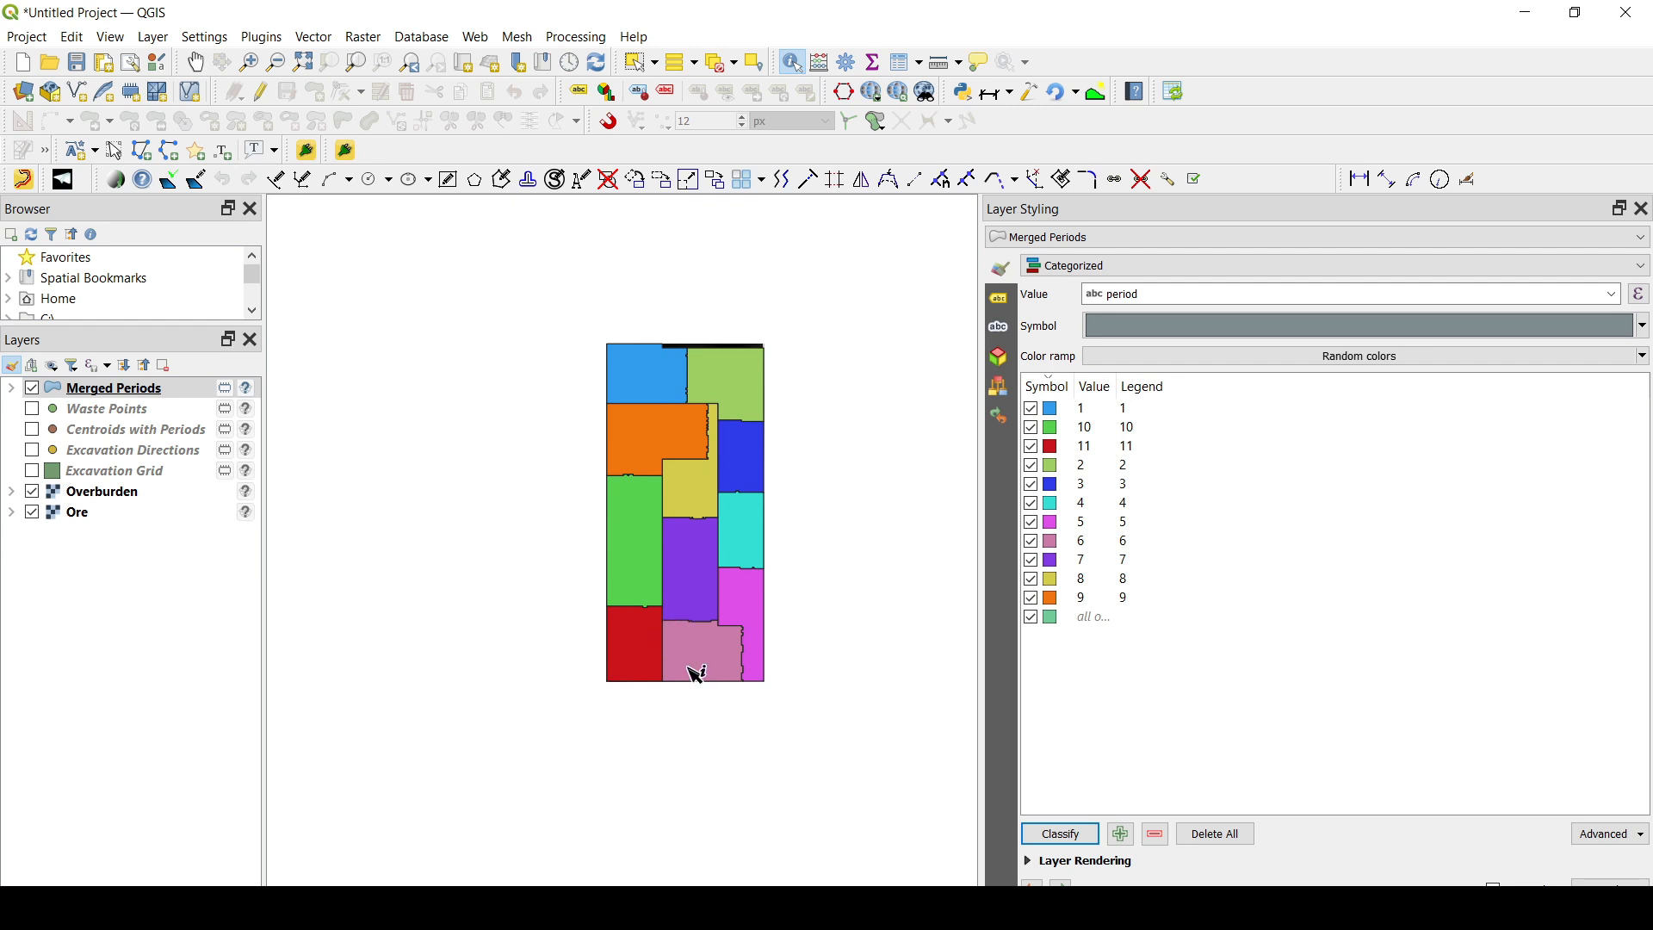
- Label the Merged Periods polygons with single labels showing the period field
{"action": "left_click", "coordinate": [1005, 301]}
{"action": "left_click", "coordinate": [1119, 267]}
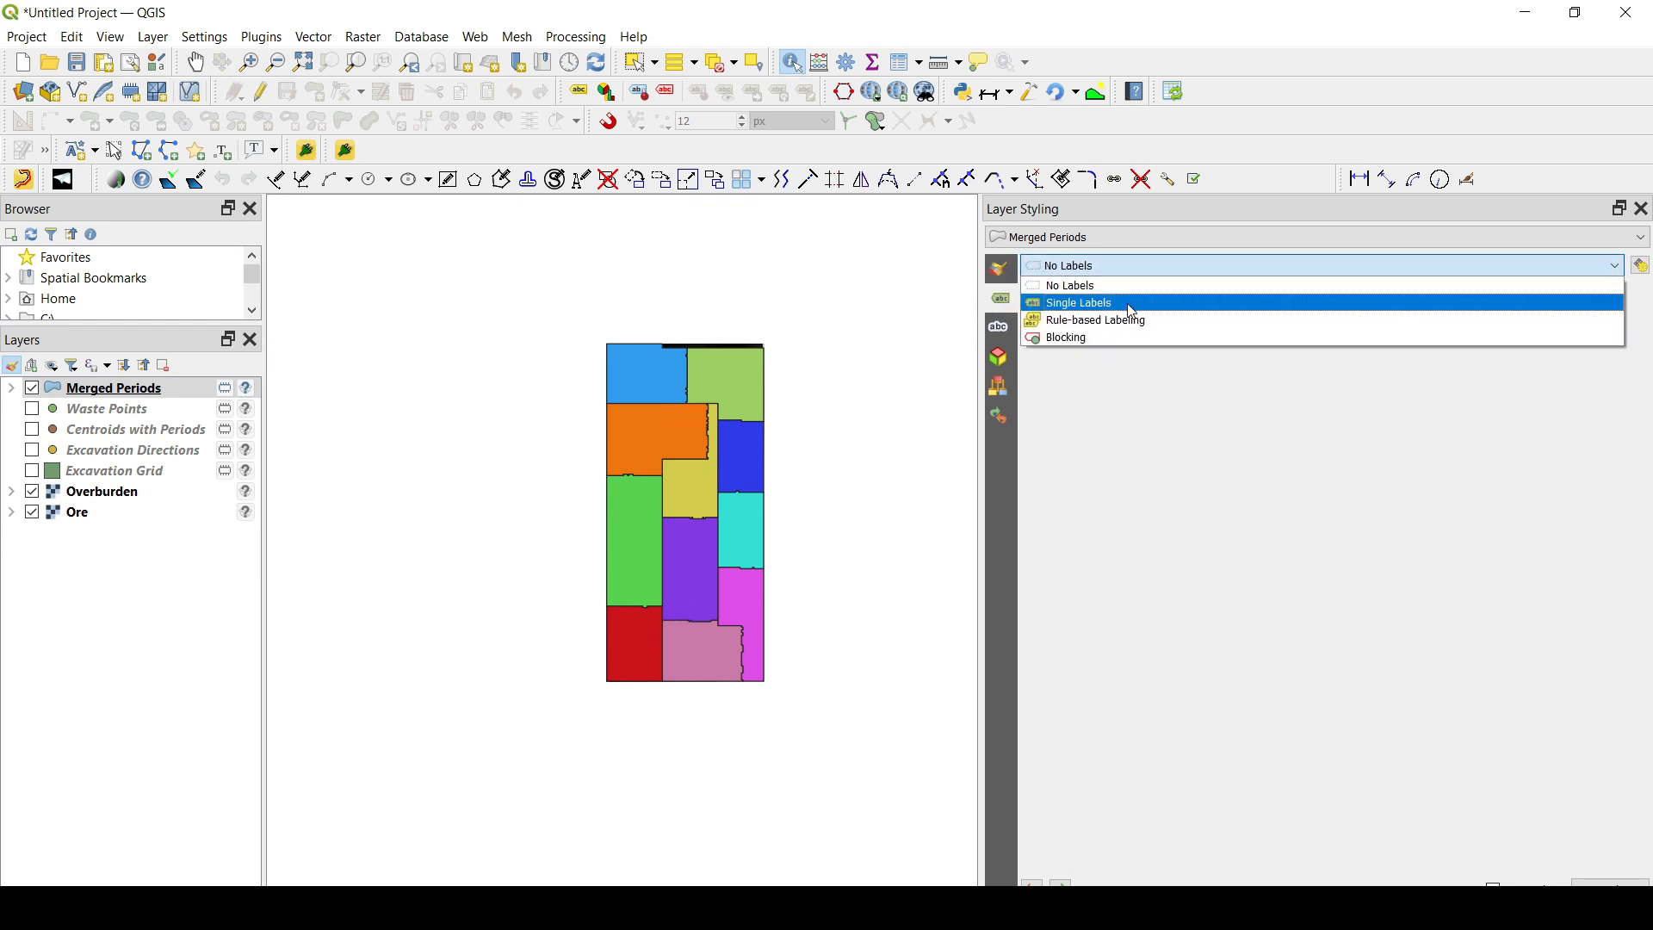
{"action": "left_click", "coordinate": [1132, 308]}
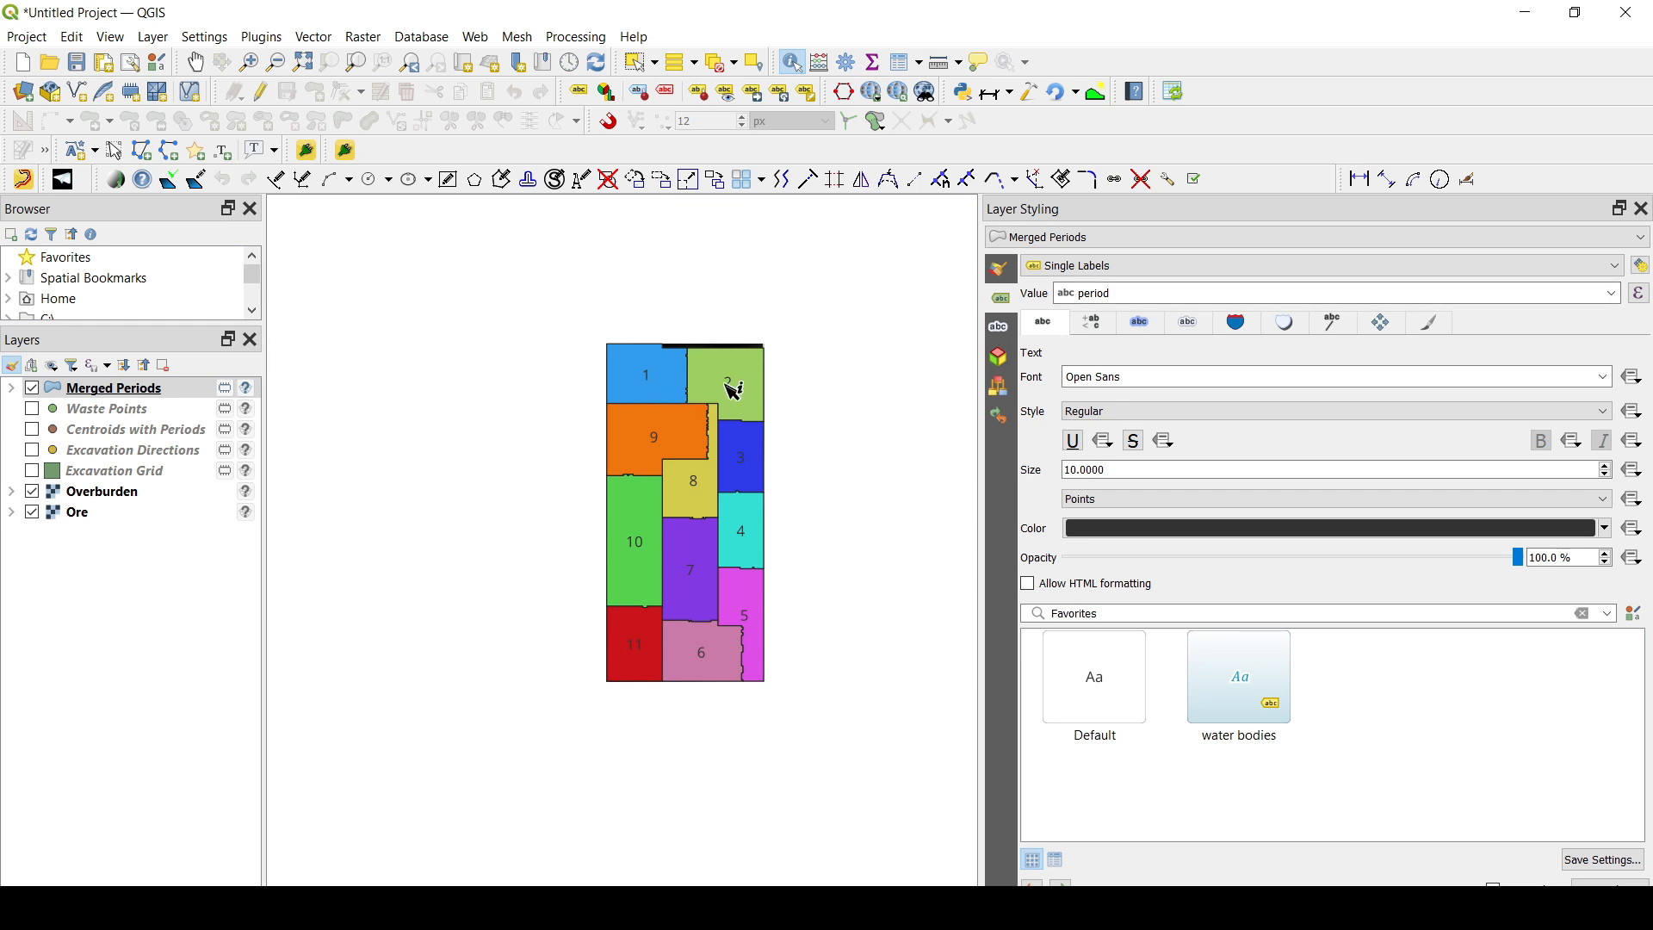
- Show the Excavation Grid layer and move it above Merged Periods in the layer order
{"action": "left_click", "coordinate": [32, 471]}
{"action": "left_click", "coordinate": [119, 474]}
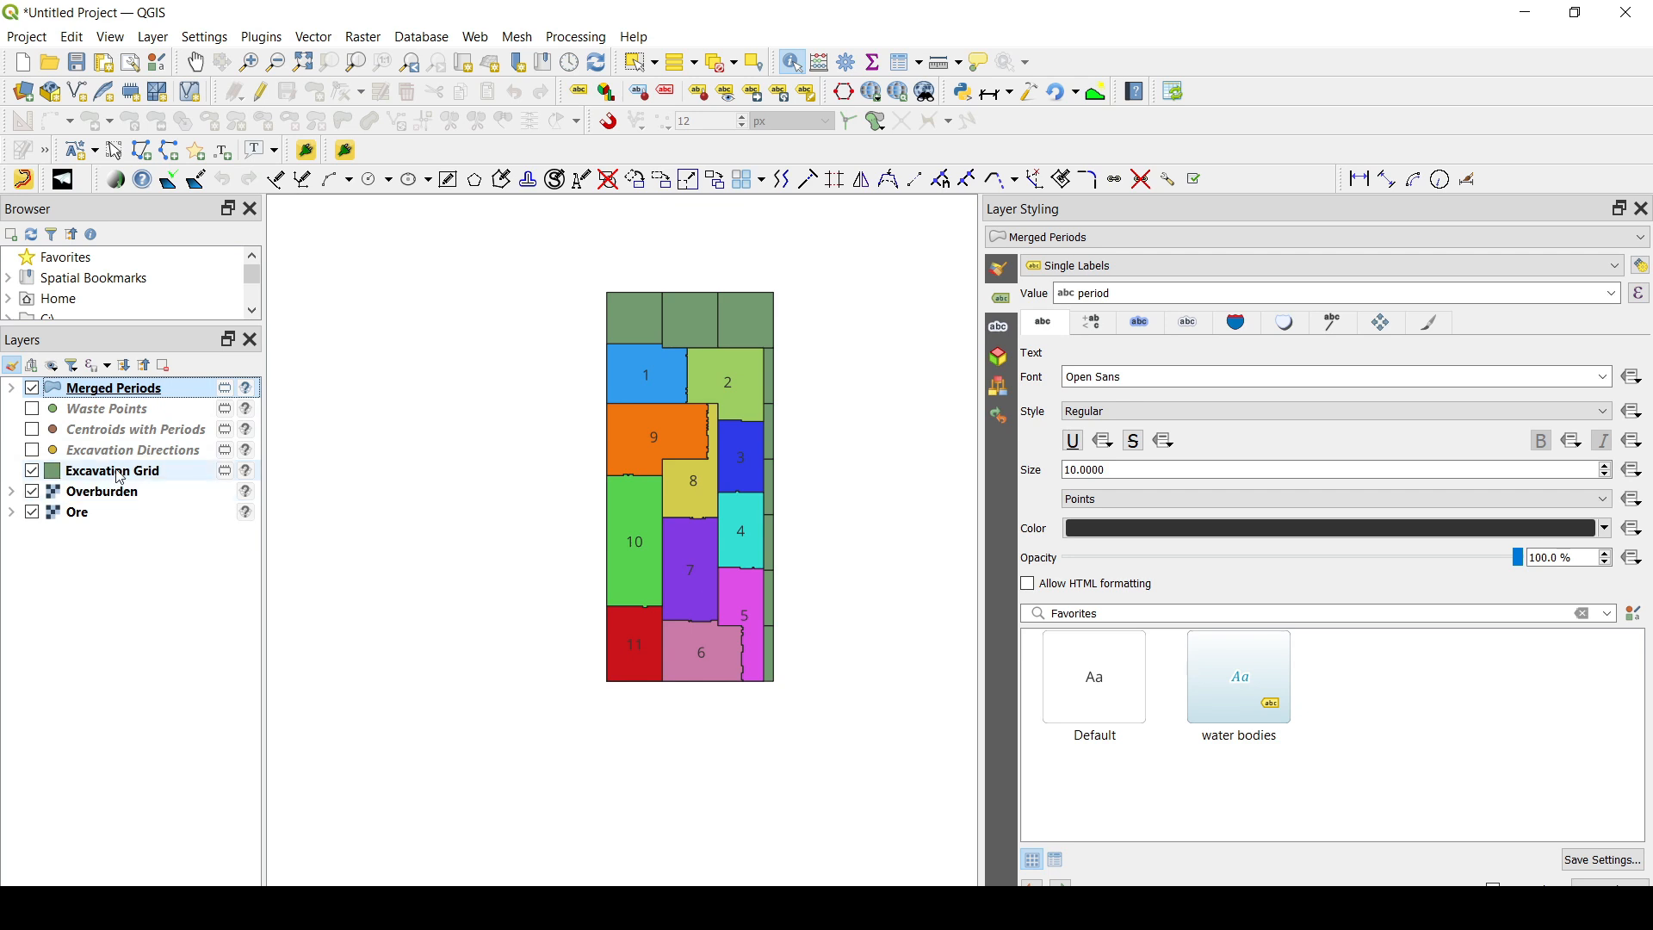
{"action": "left_click_drag", "start_coordinate": [119, 473], "coordinate": [121, 383]}
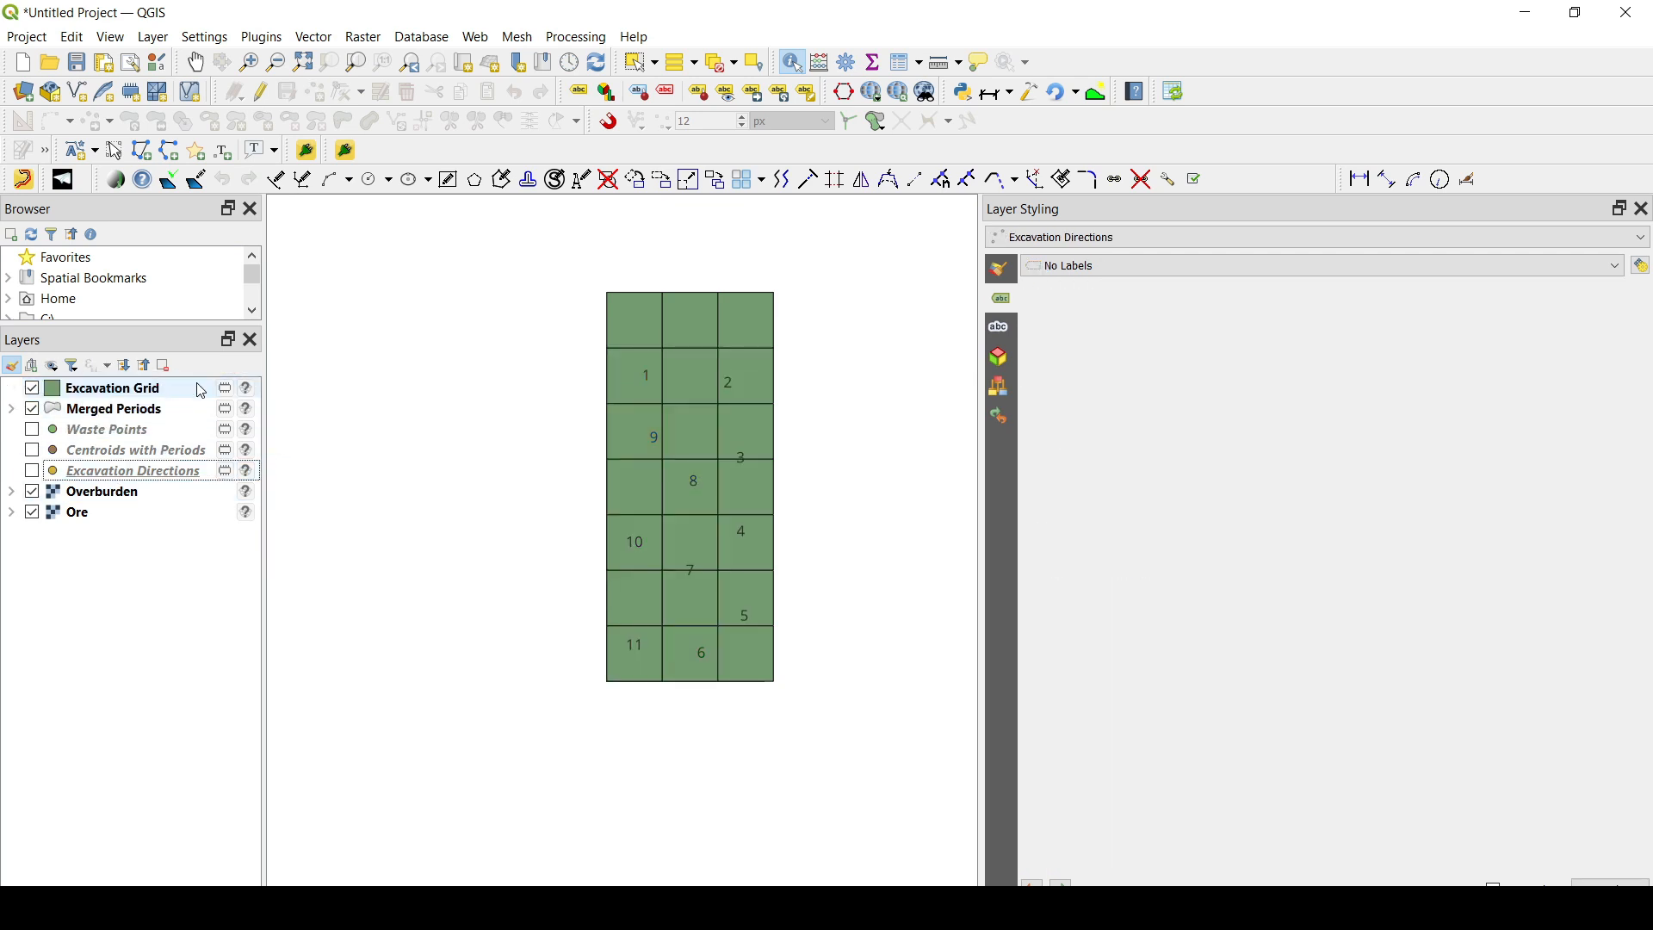
- Lower the opacity of the marker color in the Excavation Directions layer's symbology
{"action": "left_click", "coordinate": [1002, 274]}
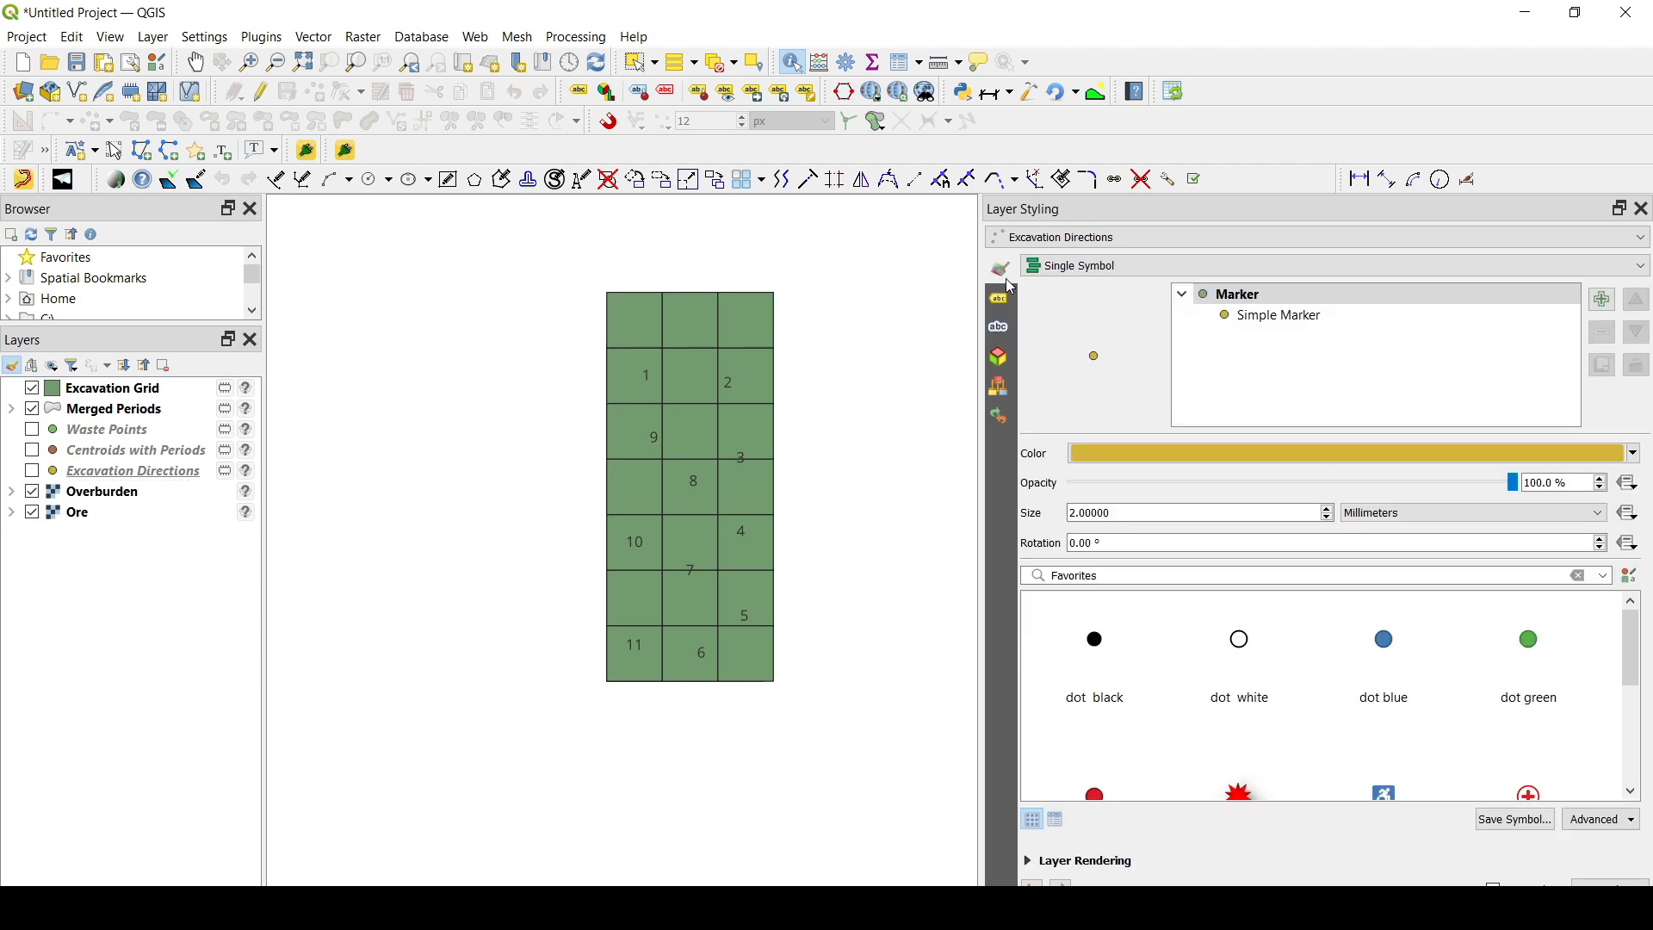
{"action": "left_click", "coordinate": [1142, 452]}
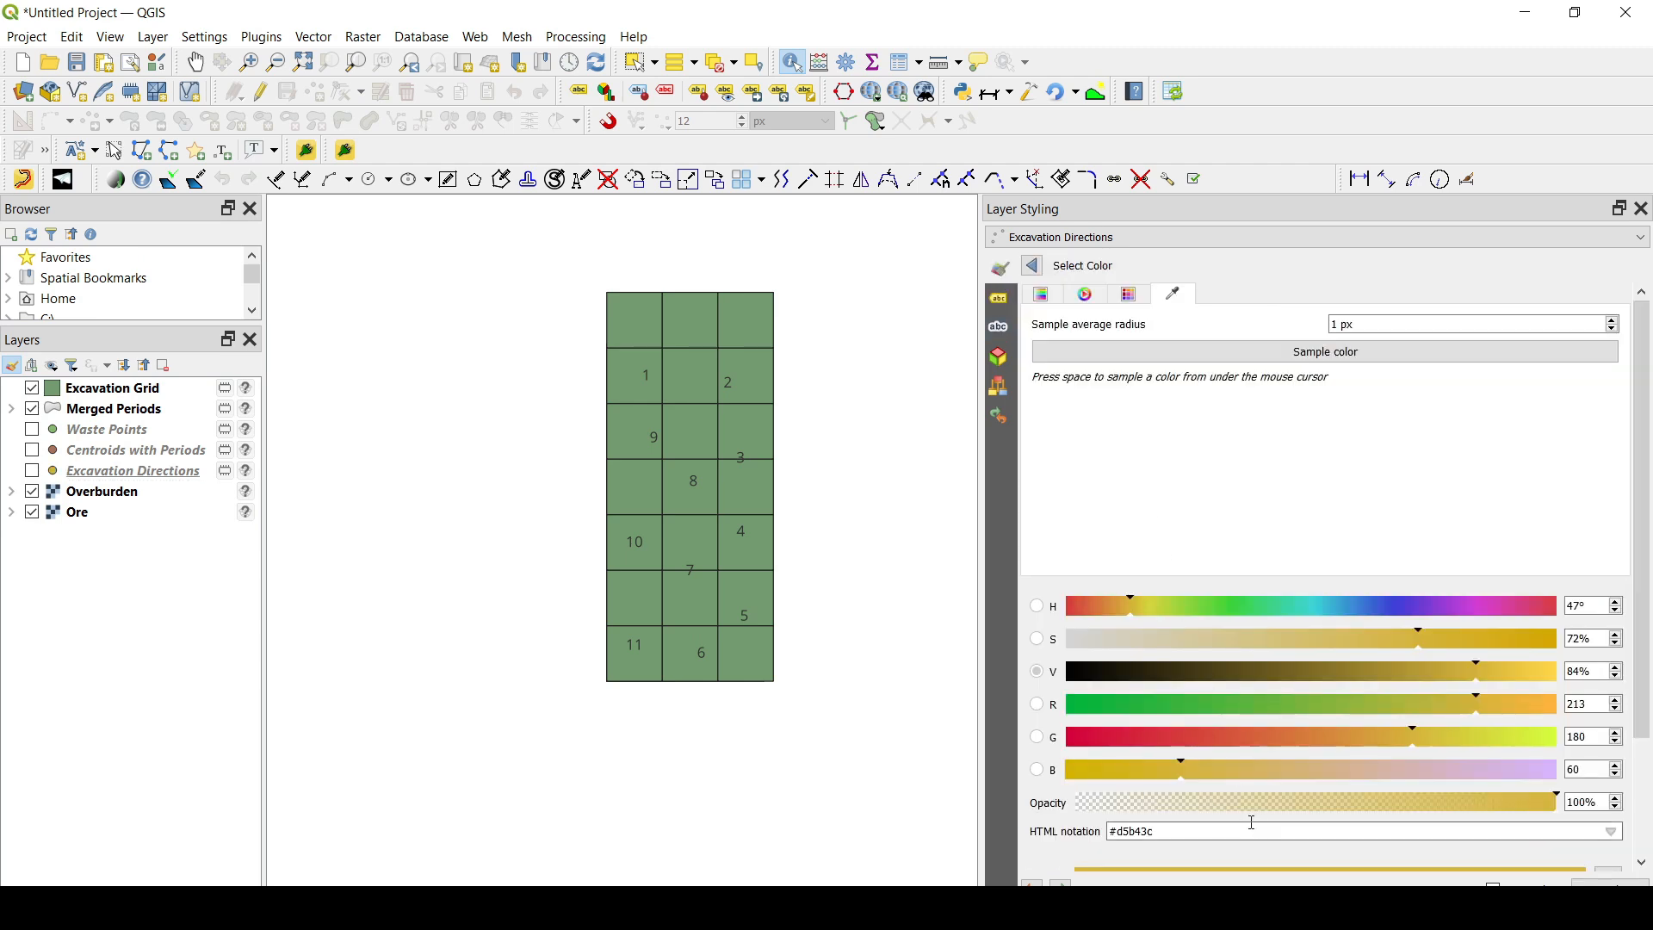
{"action": "left_click_drag", "start_coordinate": [1278, 797], "coordinate": [1283, 797]}
- Set the opacity of the Excavation Grid layer's fill color to 53%
{"action": "left_click", "coordinate": [103, 388]}
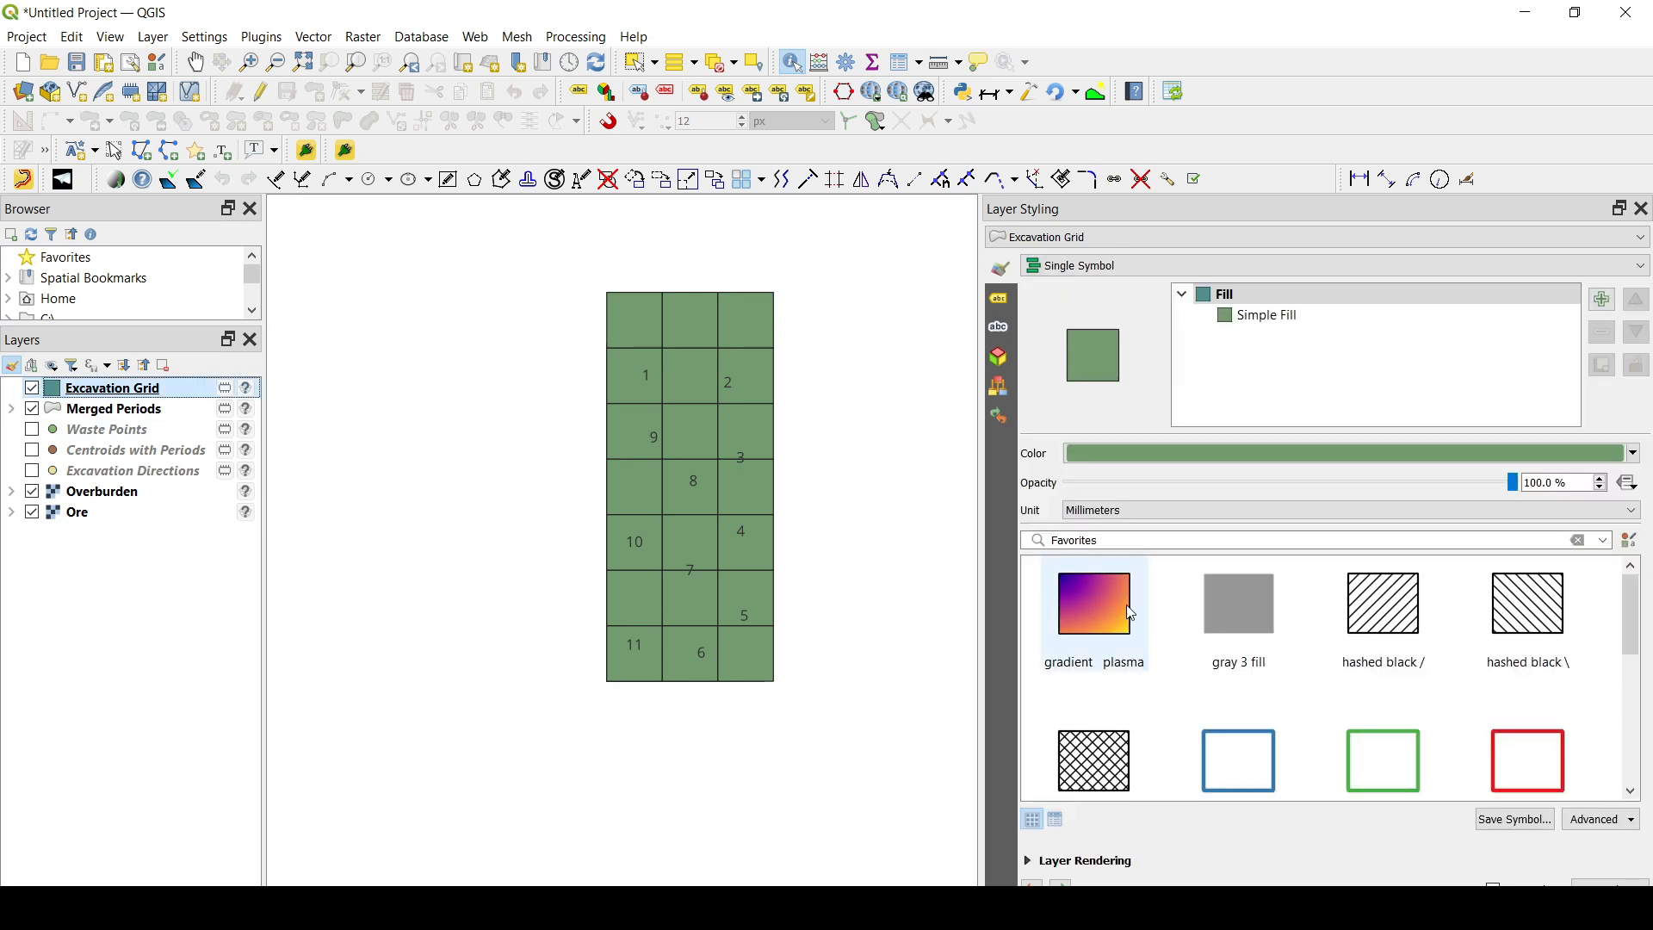
{"action": "left_click", "coordinate": [1206, 454]}
{"action": "left_click_drag", "start_coordinate": [1357, 802], "coordinate": [1348, 803]}
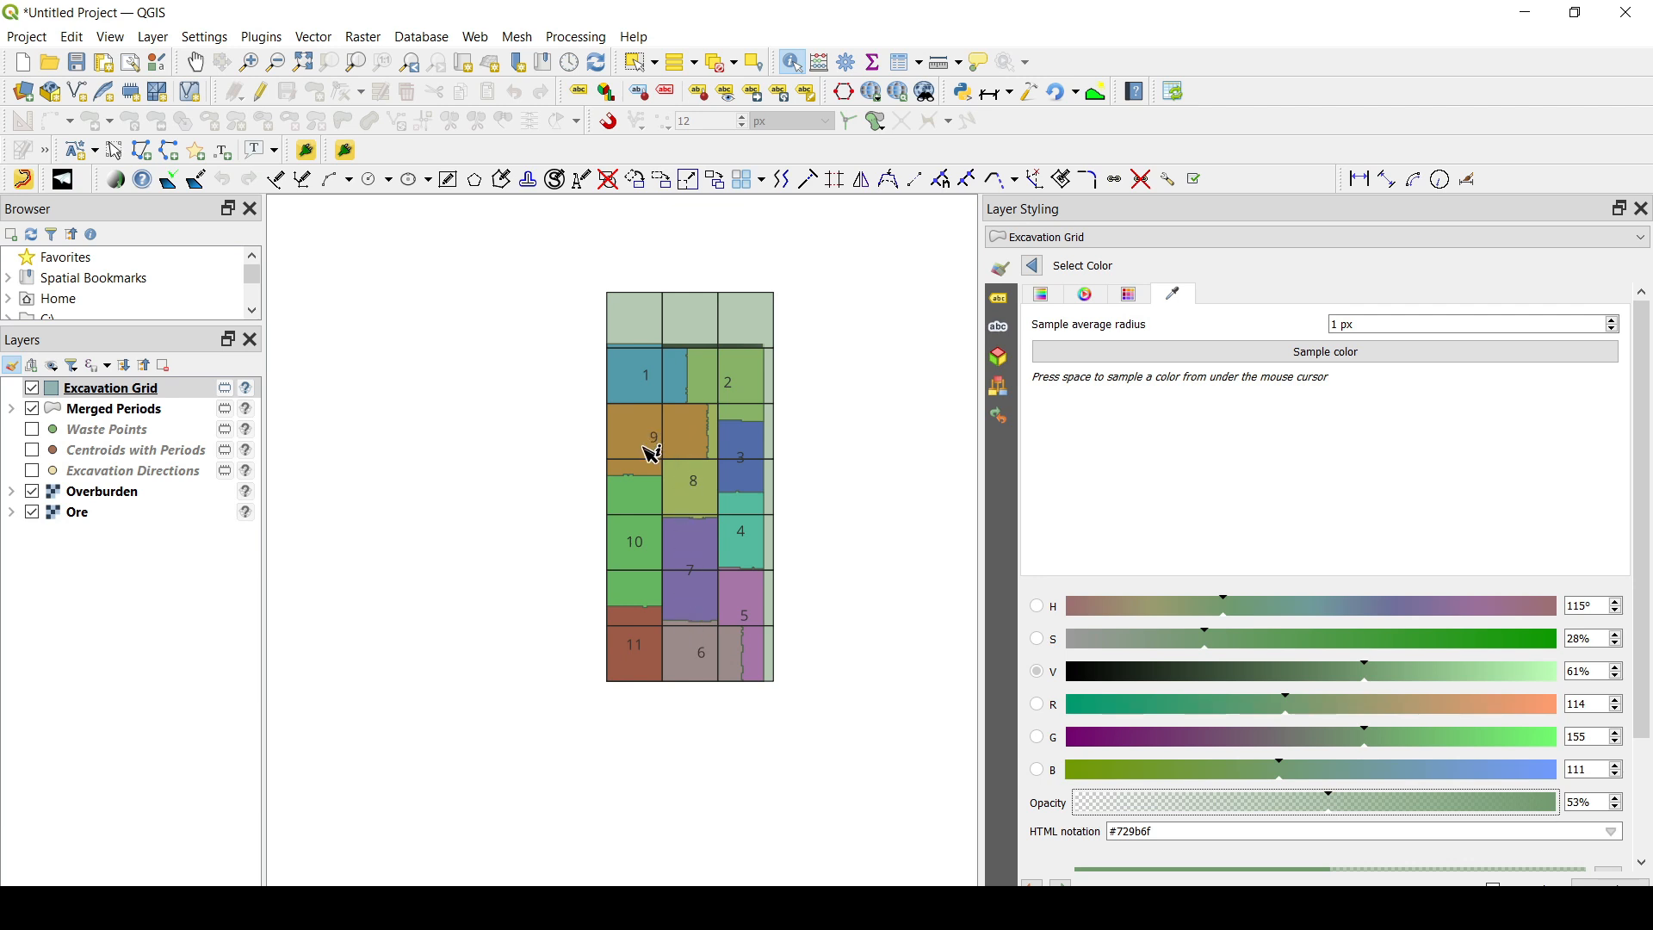
- Hide the Excavation Grid layer and narrow the Layer Styling panel to give the map more room
{"action": "left_click", "coordinate": [33, 390]}
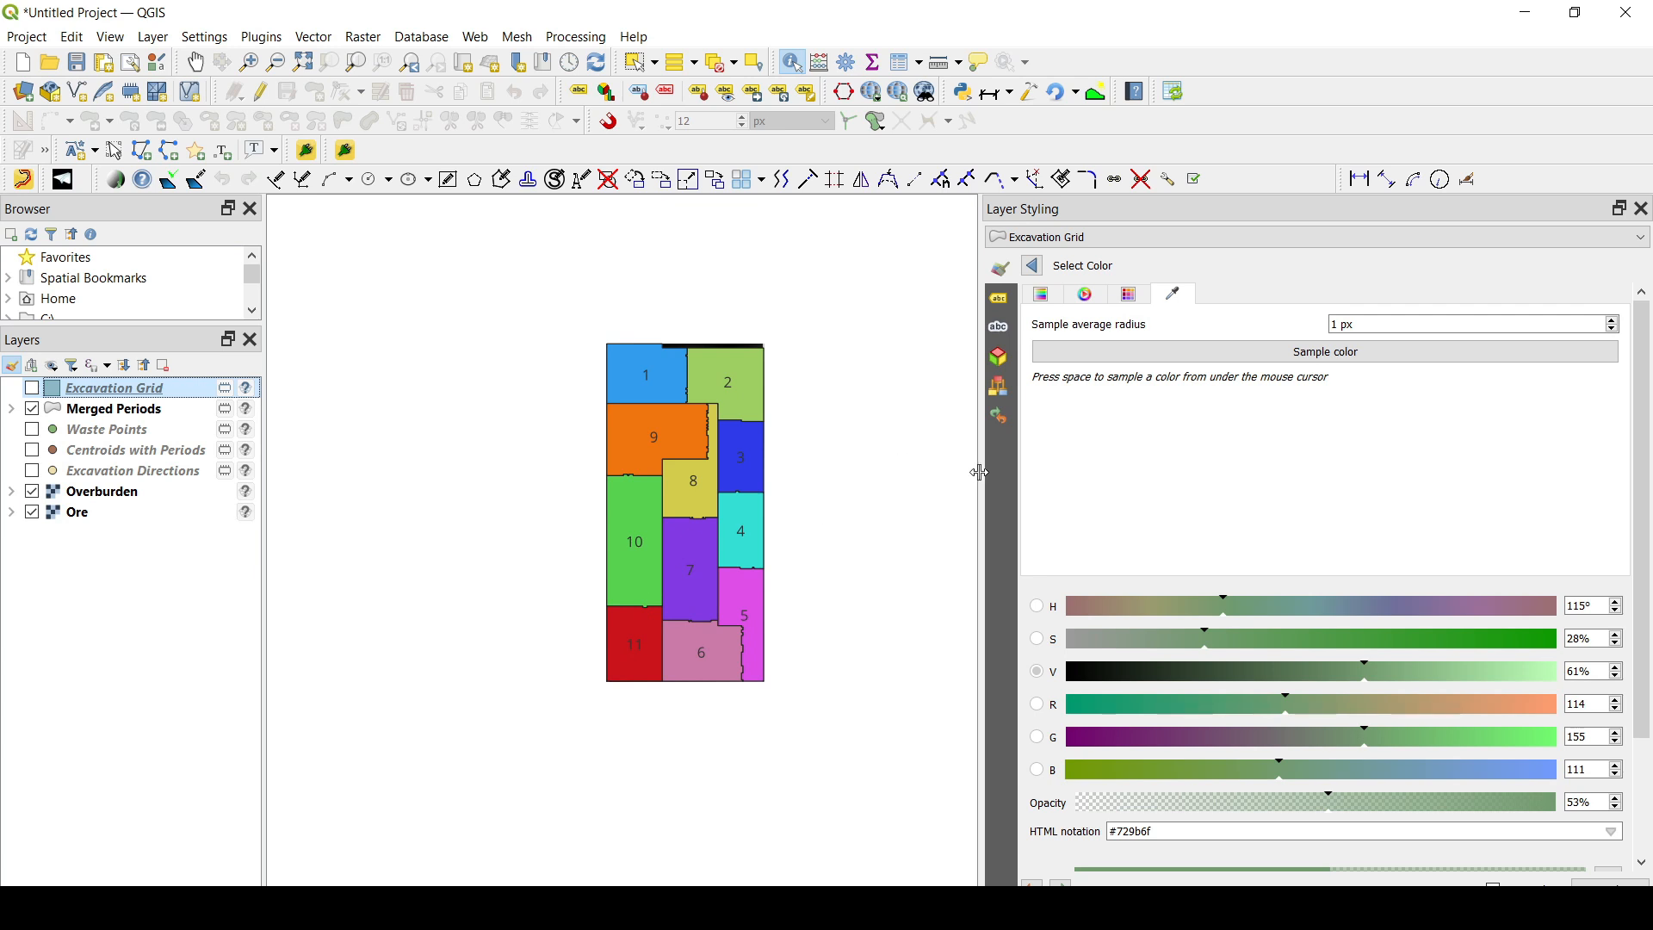
{"action": "left_click_drag", "start_coordinate": [984, 479], "coordinate": [1177, 472]}
{"action": "scroll", "coordinate": [832, 414], "scroll_direction": "up", "scroll_amount": 1}
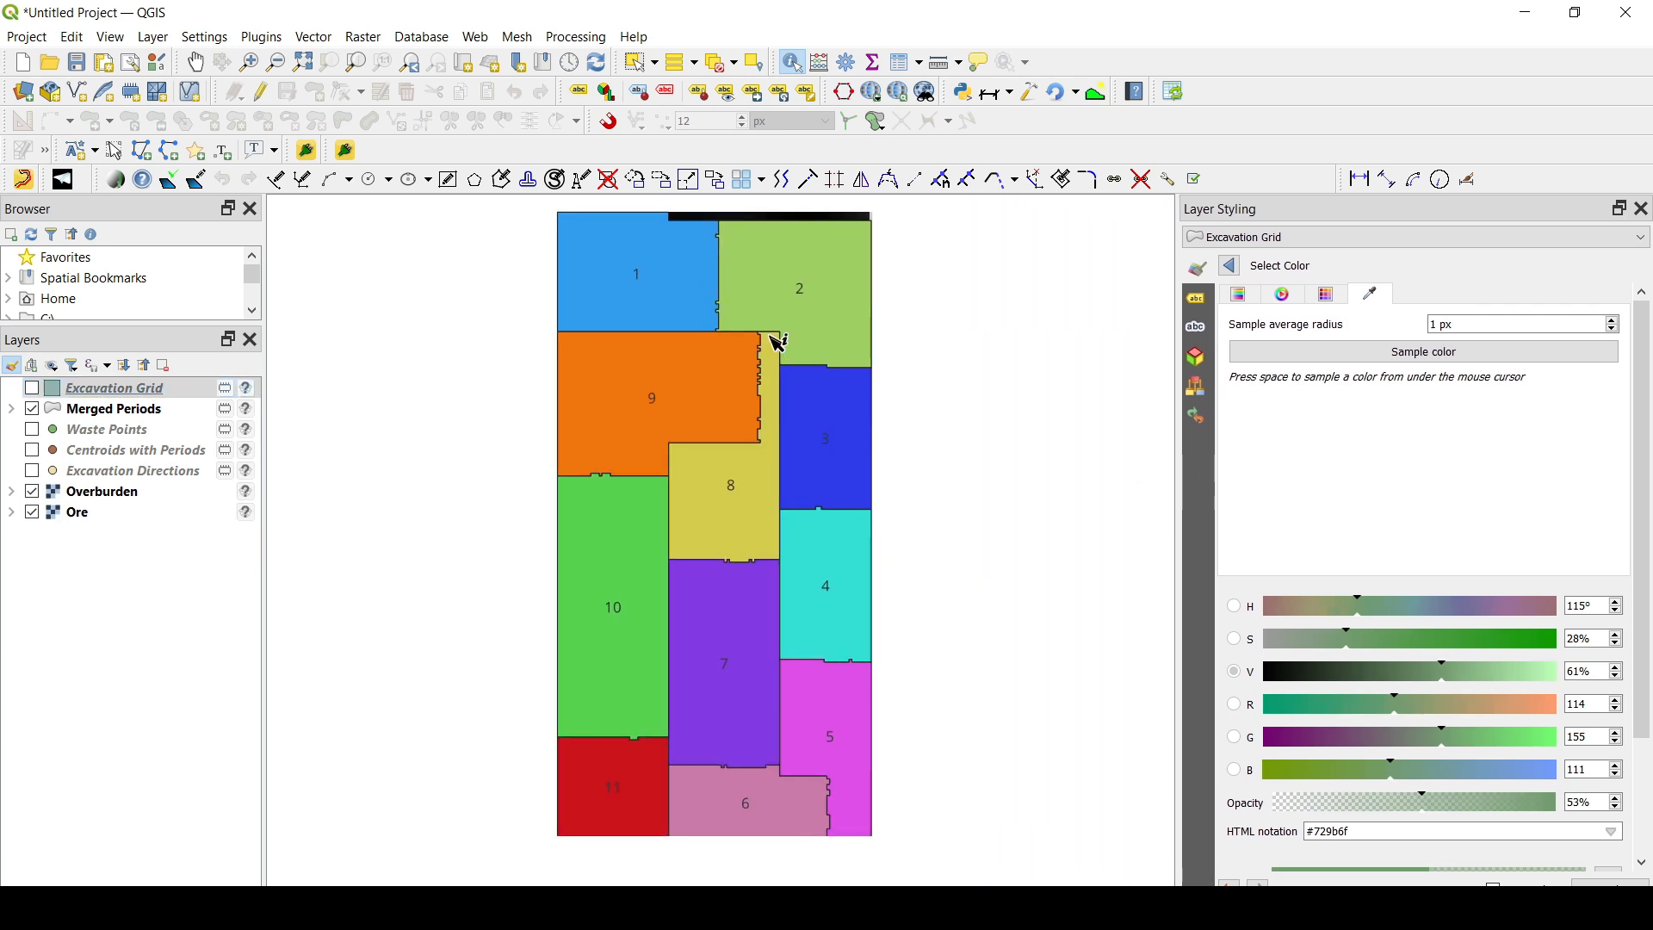
{"action": "scroll", "coordinate": [723, 370], "scroll_direction": "down", "scroll_amount": 1}
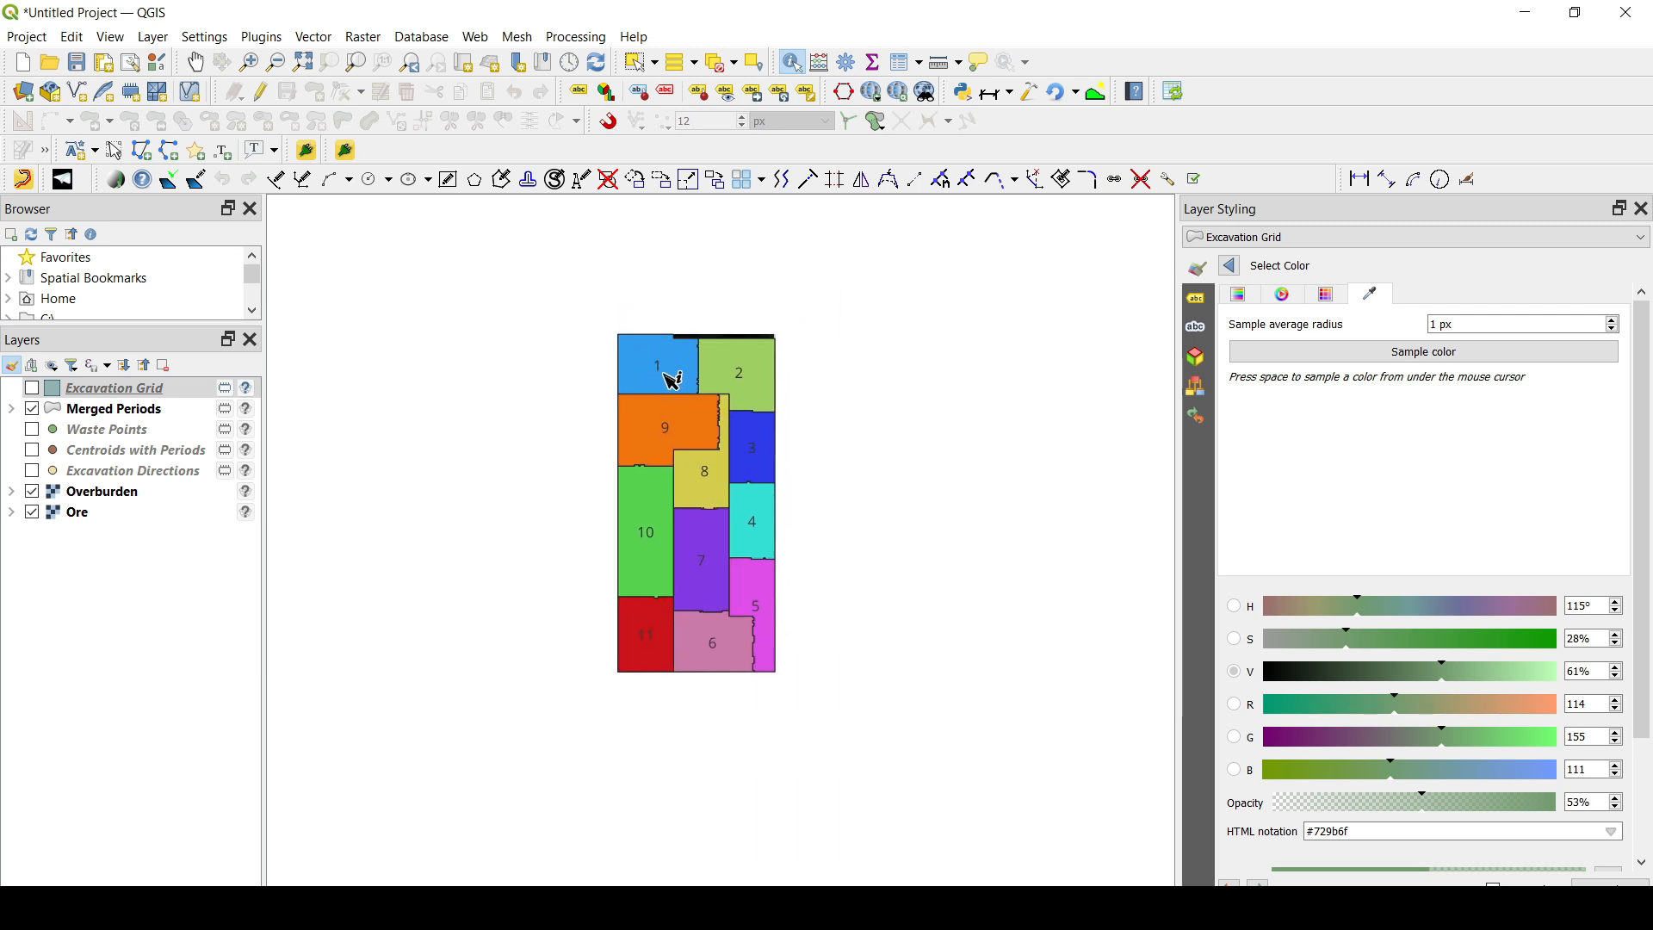
- Identify the Excavation Grid cell over period 1 and briefly display the grid to compare it with the periods
{"action": "left_click", "coordinate": [668, 377]}
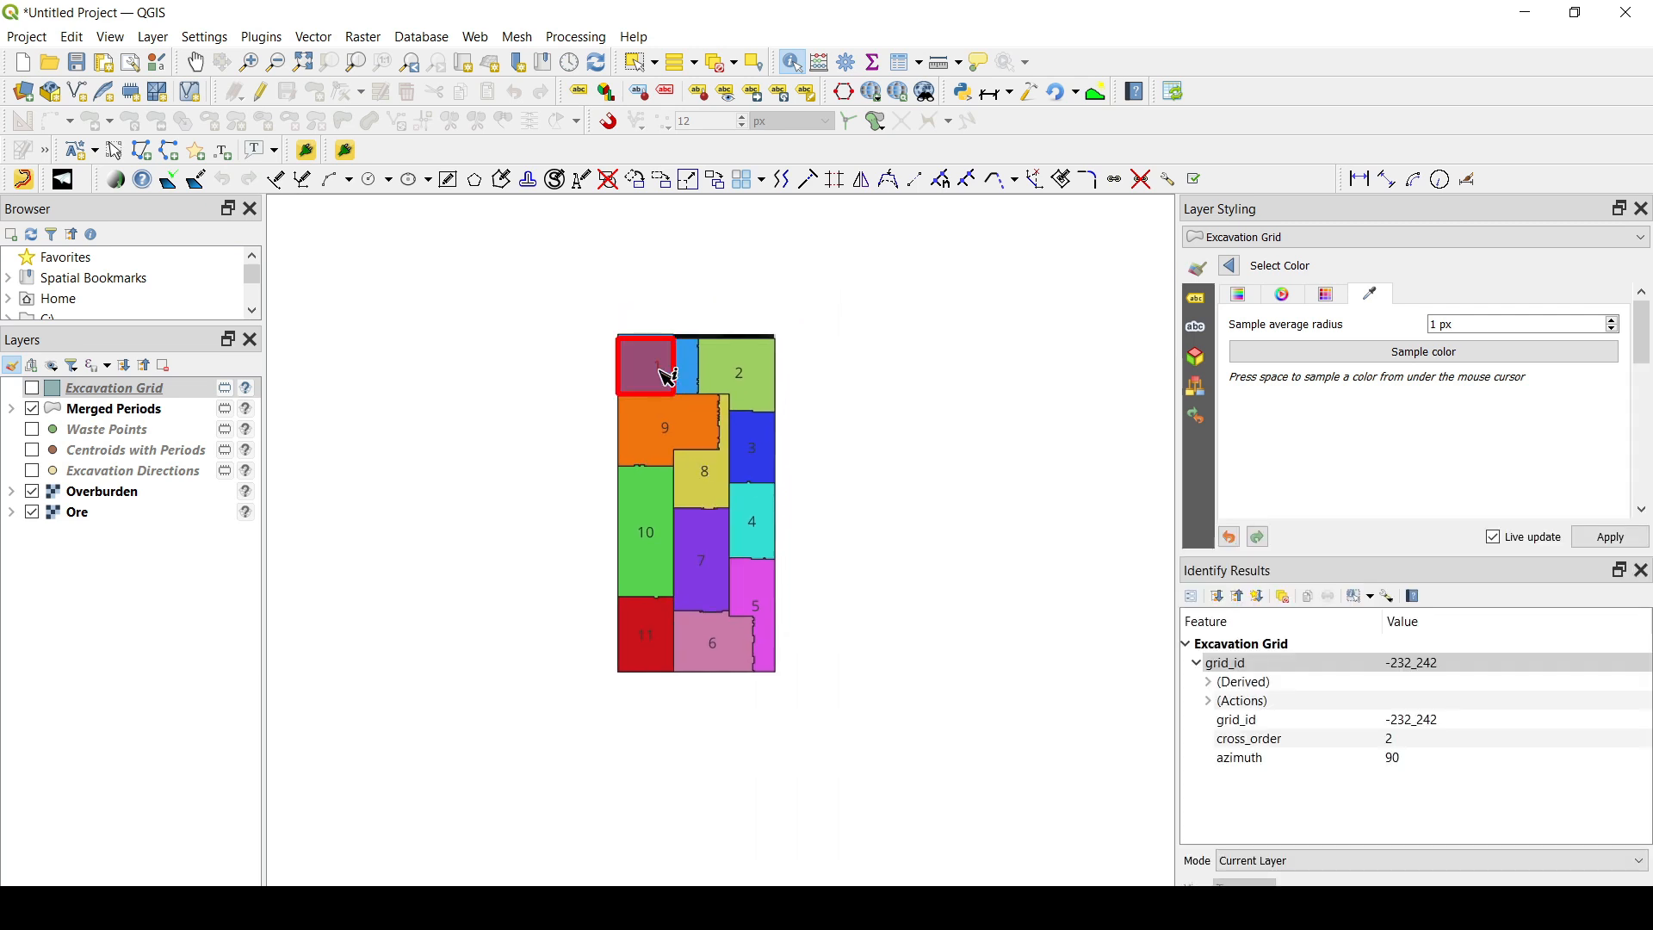
{"action": "left_click", "coordinate": [32, 388]}
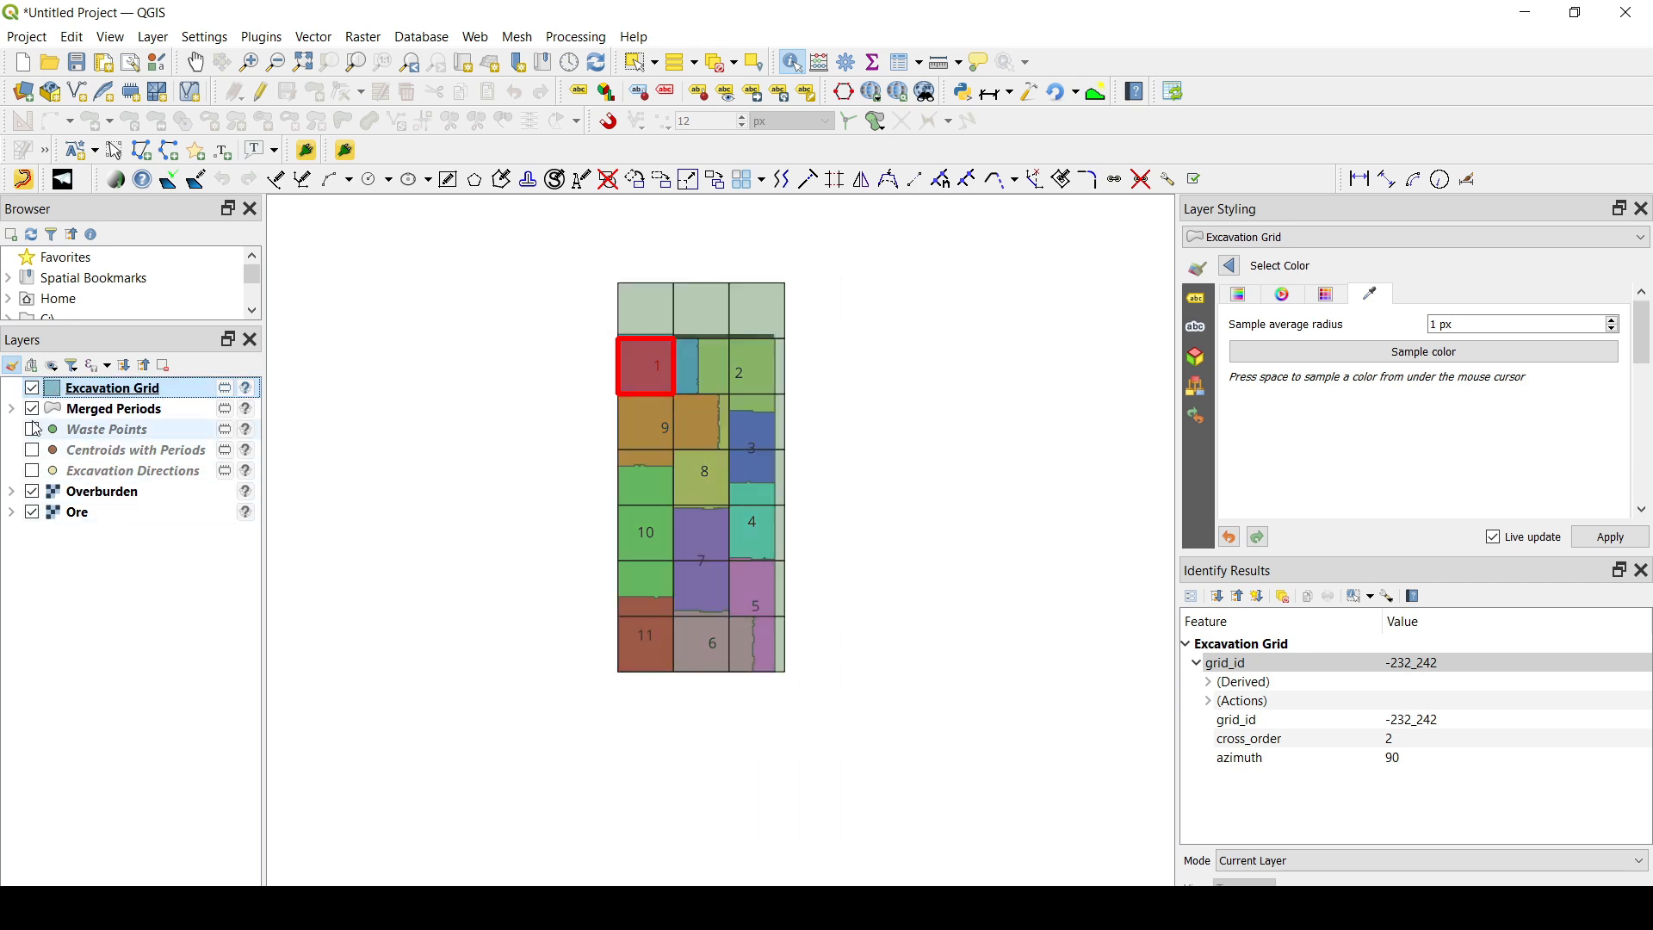
{"action": "left_click", "coordinate": [32, 388]}
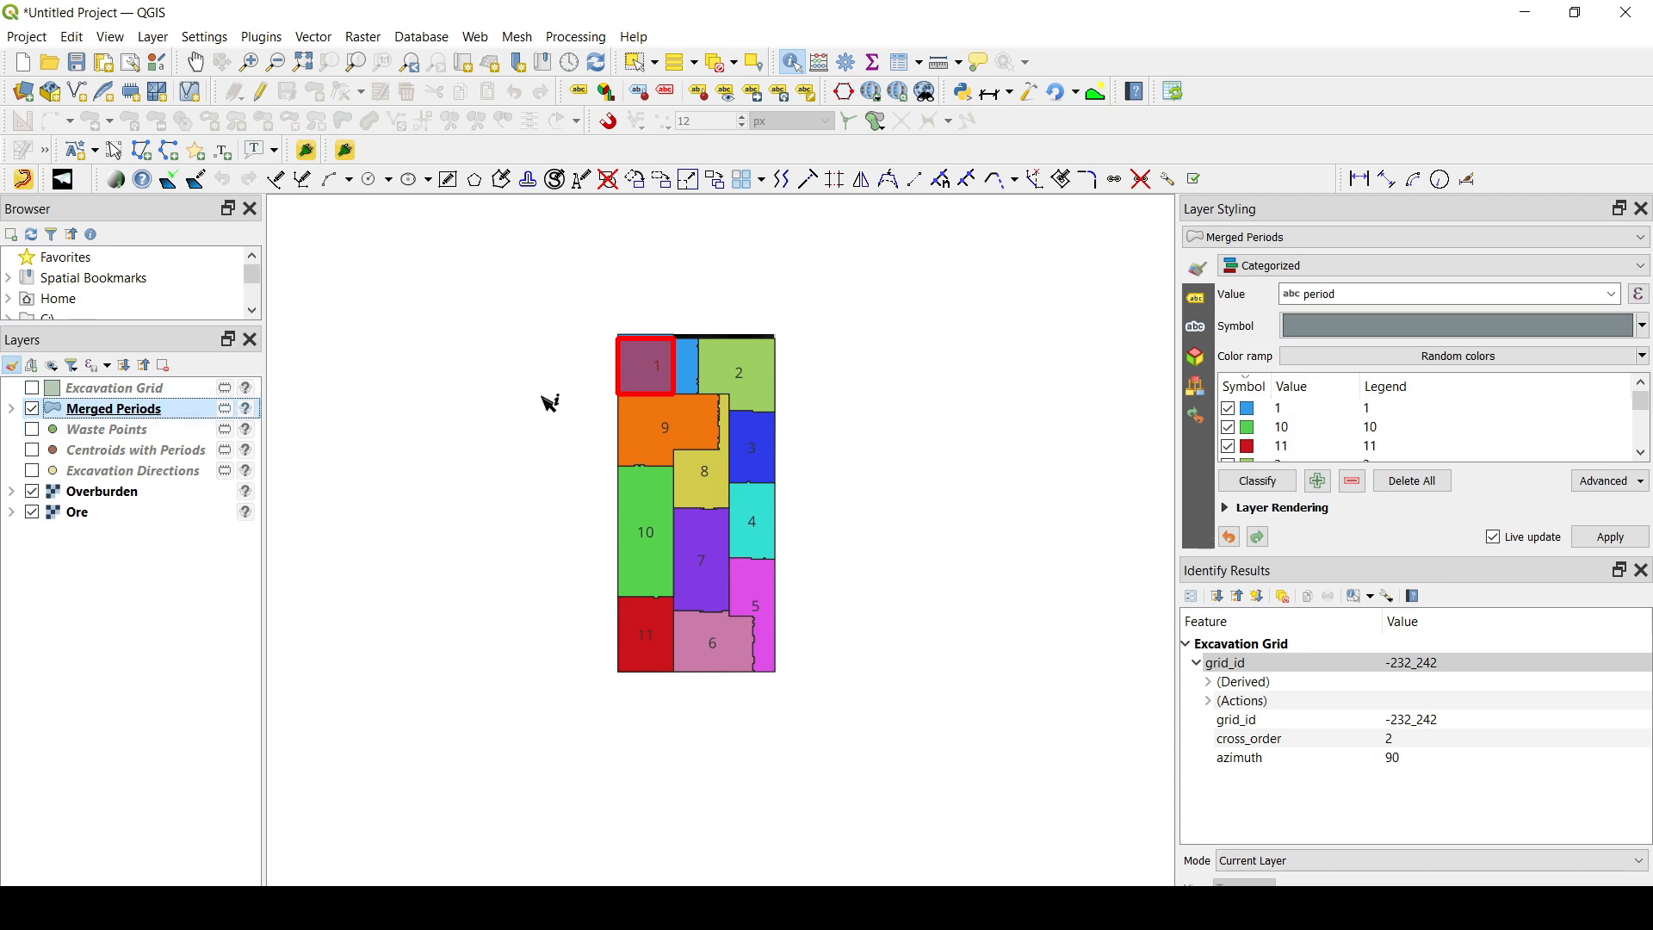
- Identify the period 1, 2 and 11 polygons of Merged Periods to examine their ore and waste tonnages
{"action": "left_click", "coordinate": [659, 370]}
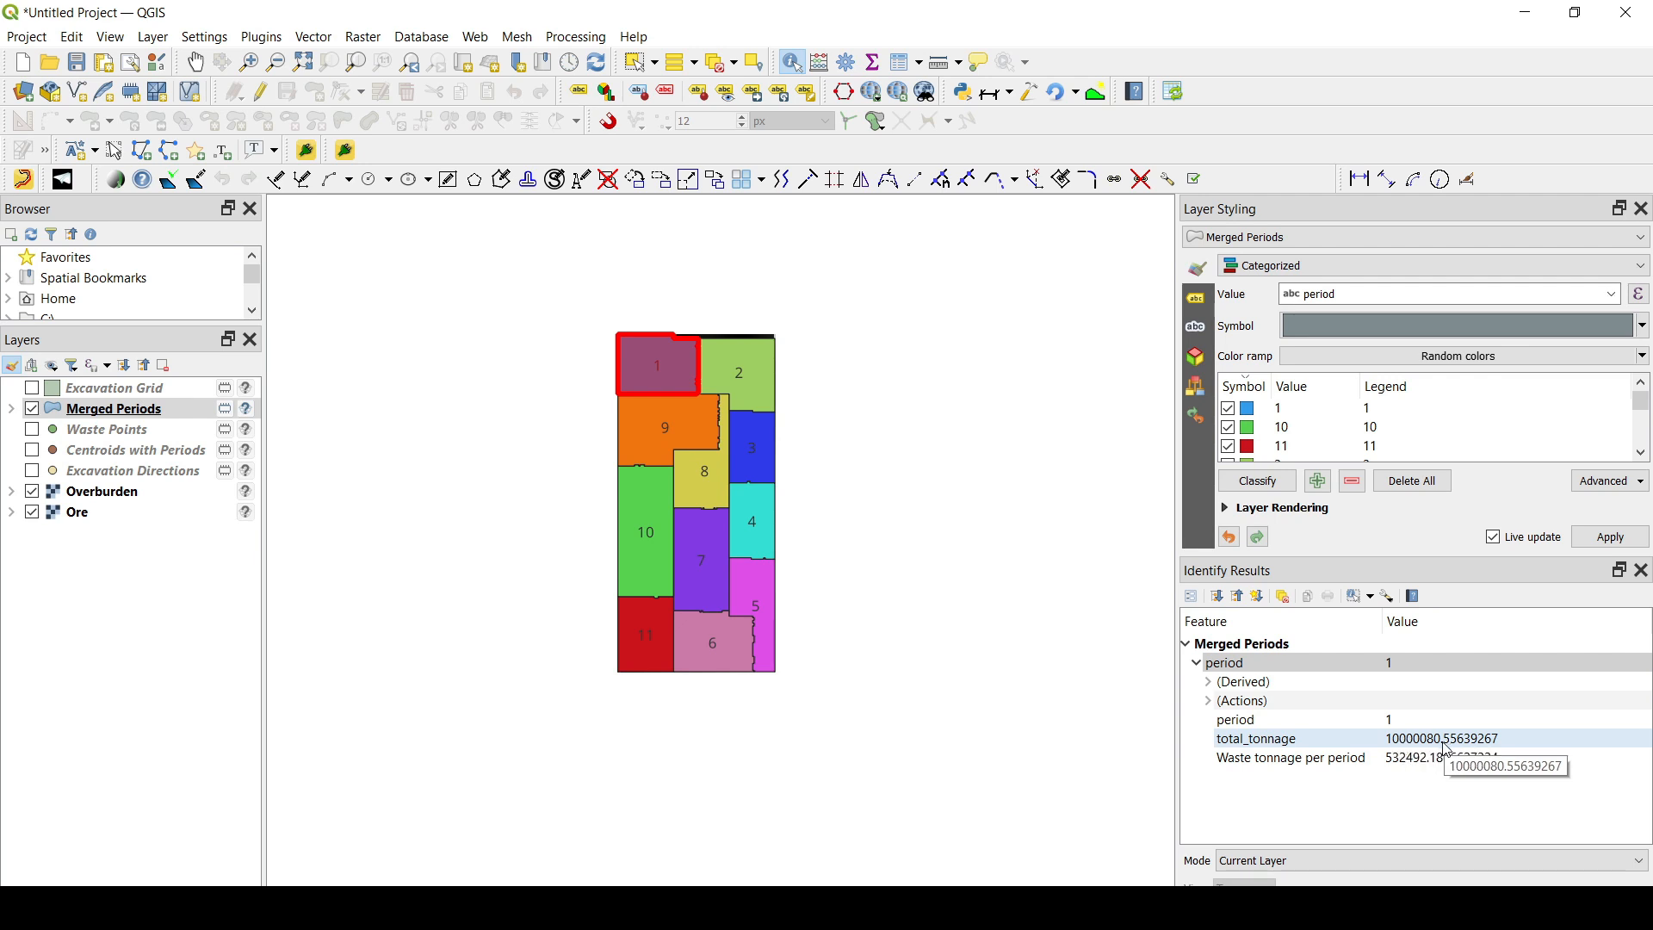
{"action": "left_click", "coordinate": [762, 382]}
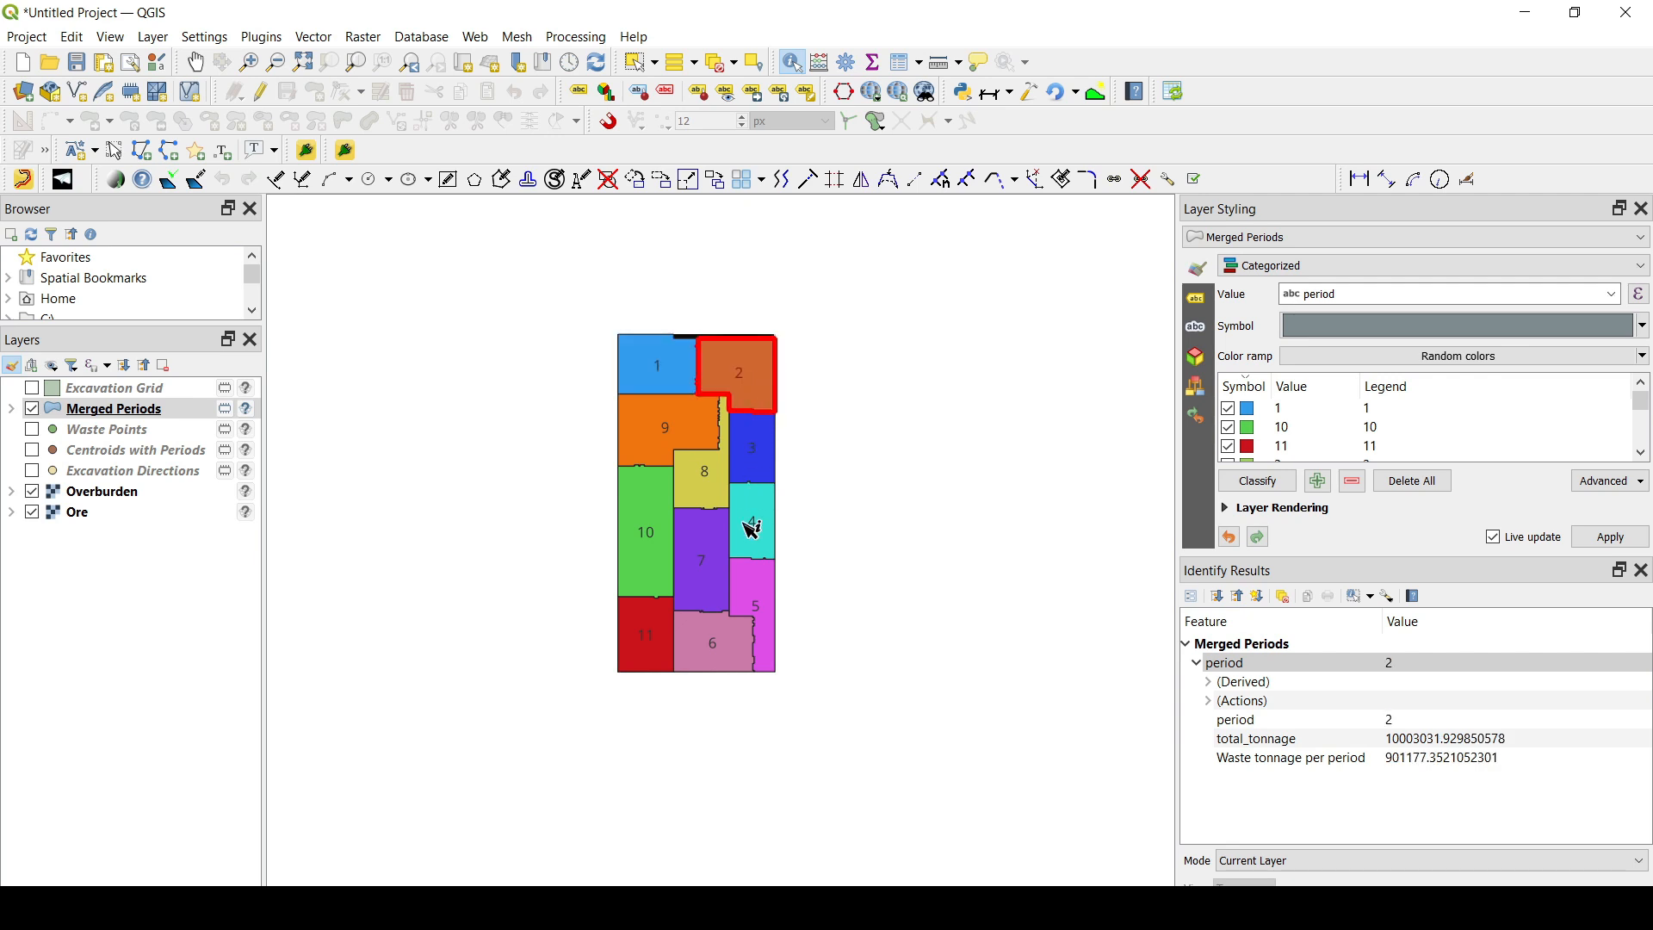
{"action": "left_click", "coordinate": [658, 645]}
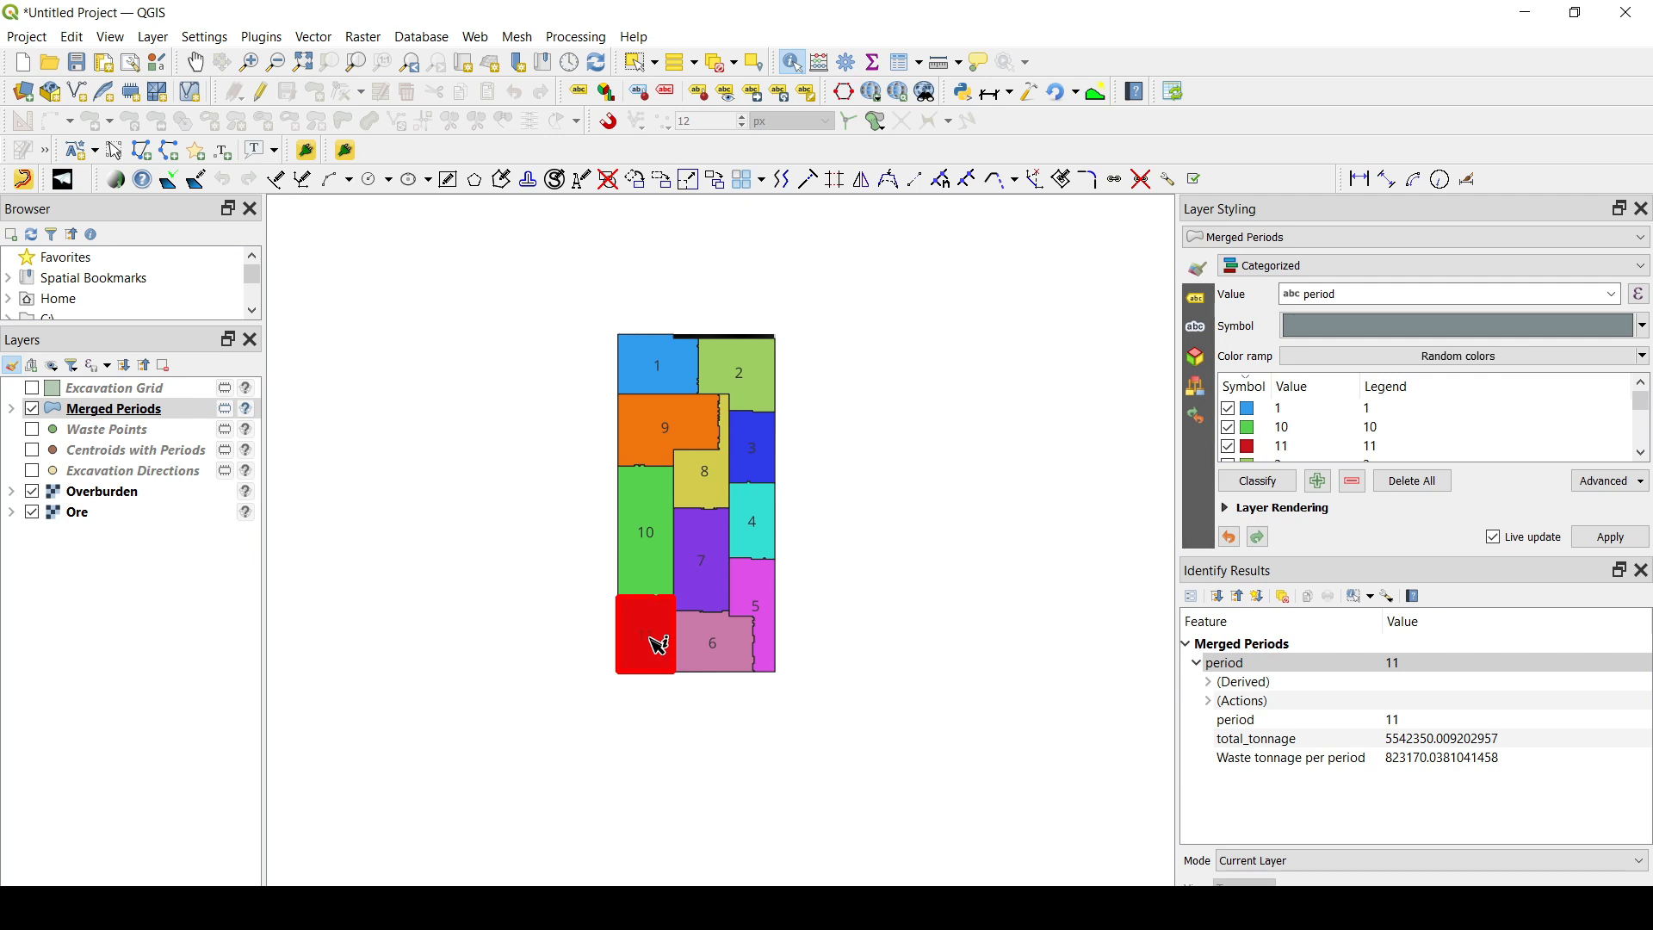
{"action": "scroll", "coordinate": [657, 325], "scroll_direction": "up", "scroll_amount": 1}
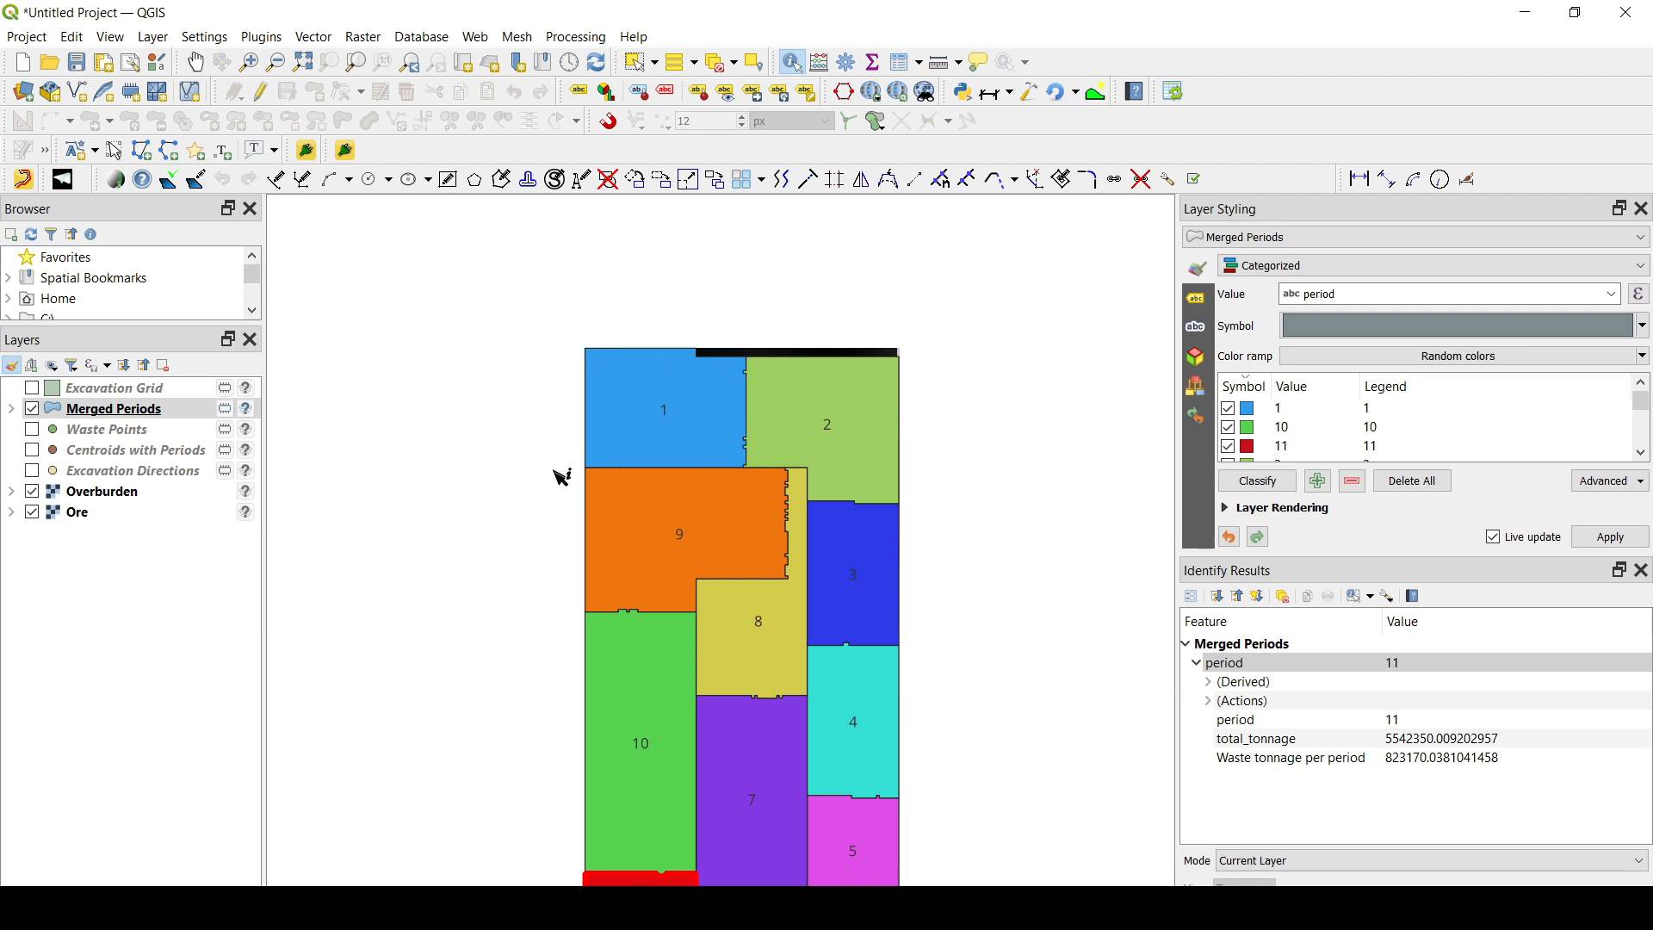
{"action": "left_click", "coordinate": [680, 418]}
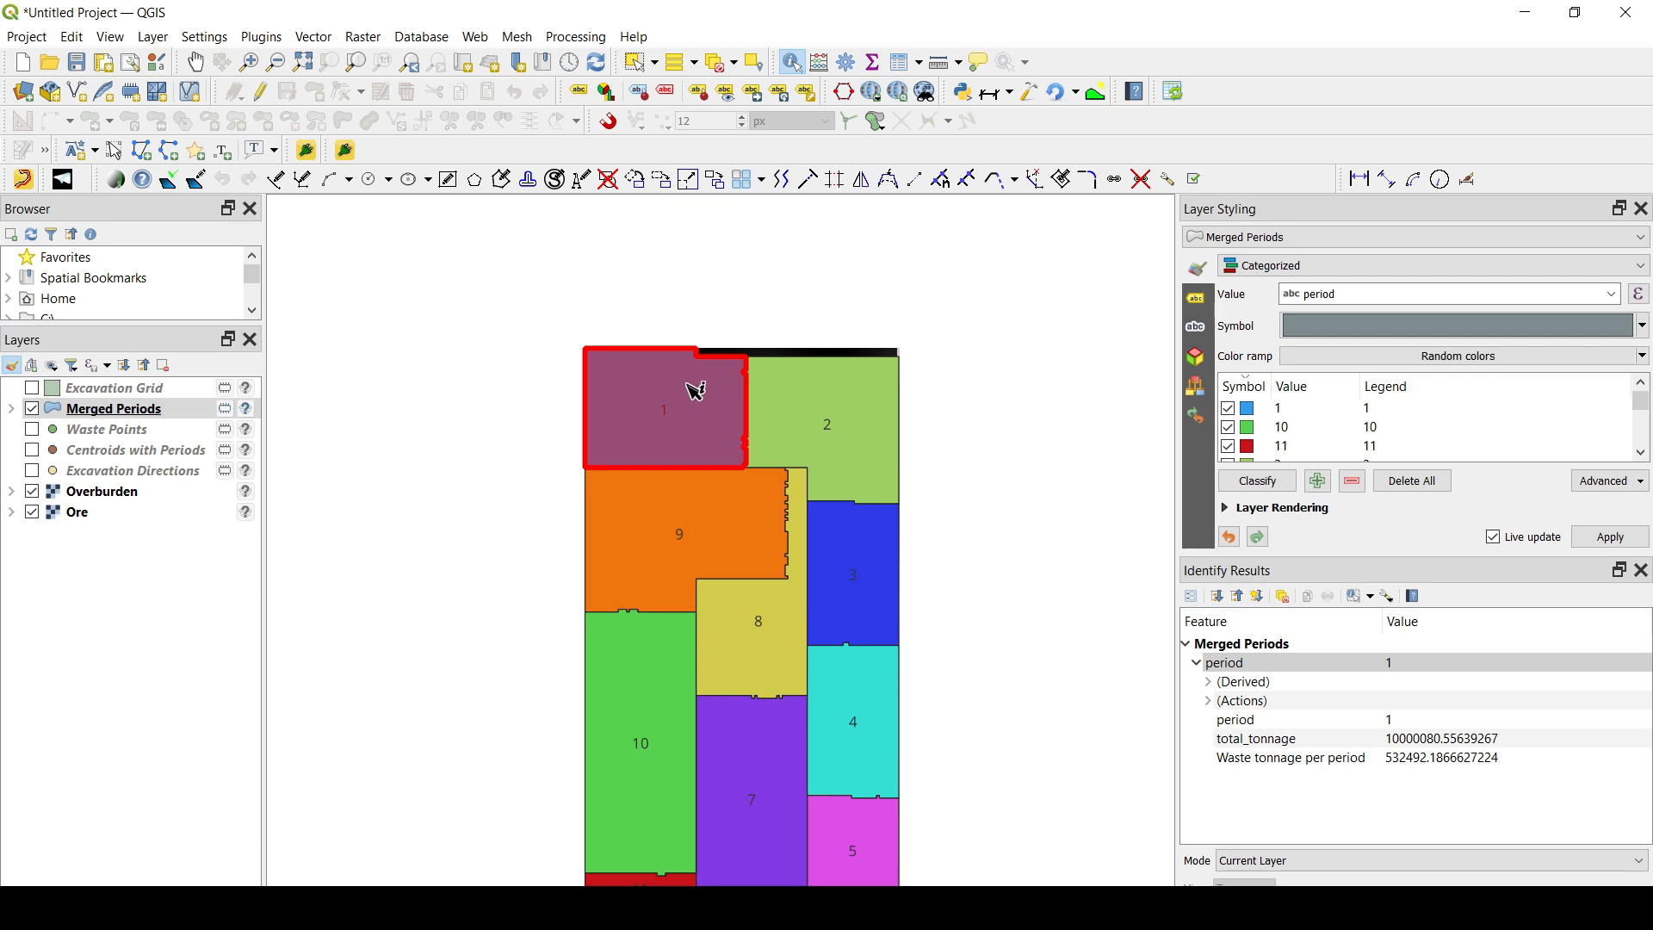
- Examine the tonnage attributes of the Merged Periods polygons for periods 2, 9, 3, 8, 10 and 7
{"action": "left_click_drag", "start_coordinate": [824, 583], "coordinate": [779, 457]}
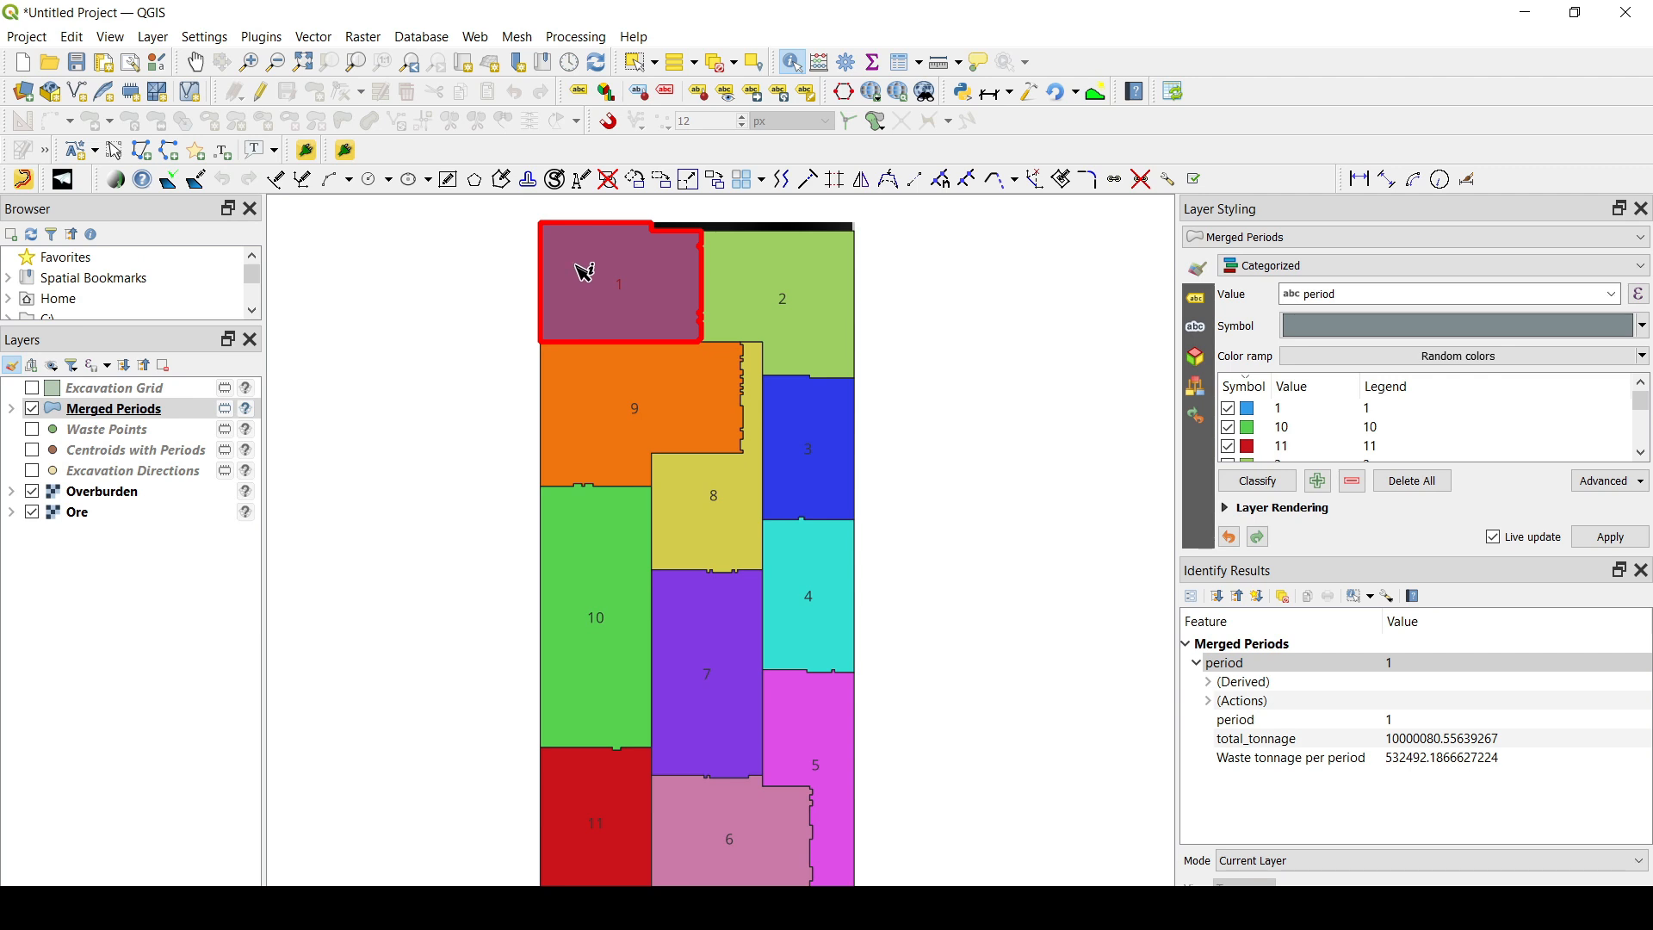
{"action": "left_click", "coordinate": [815, 313]}
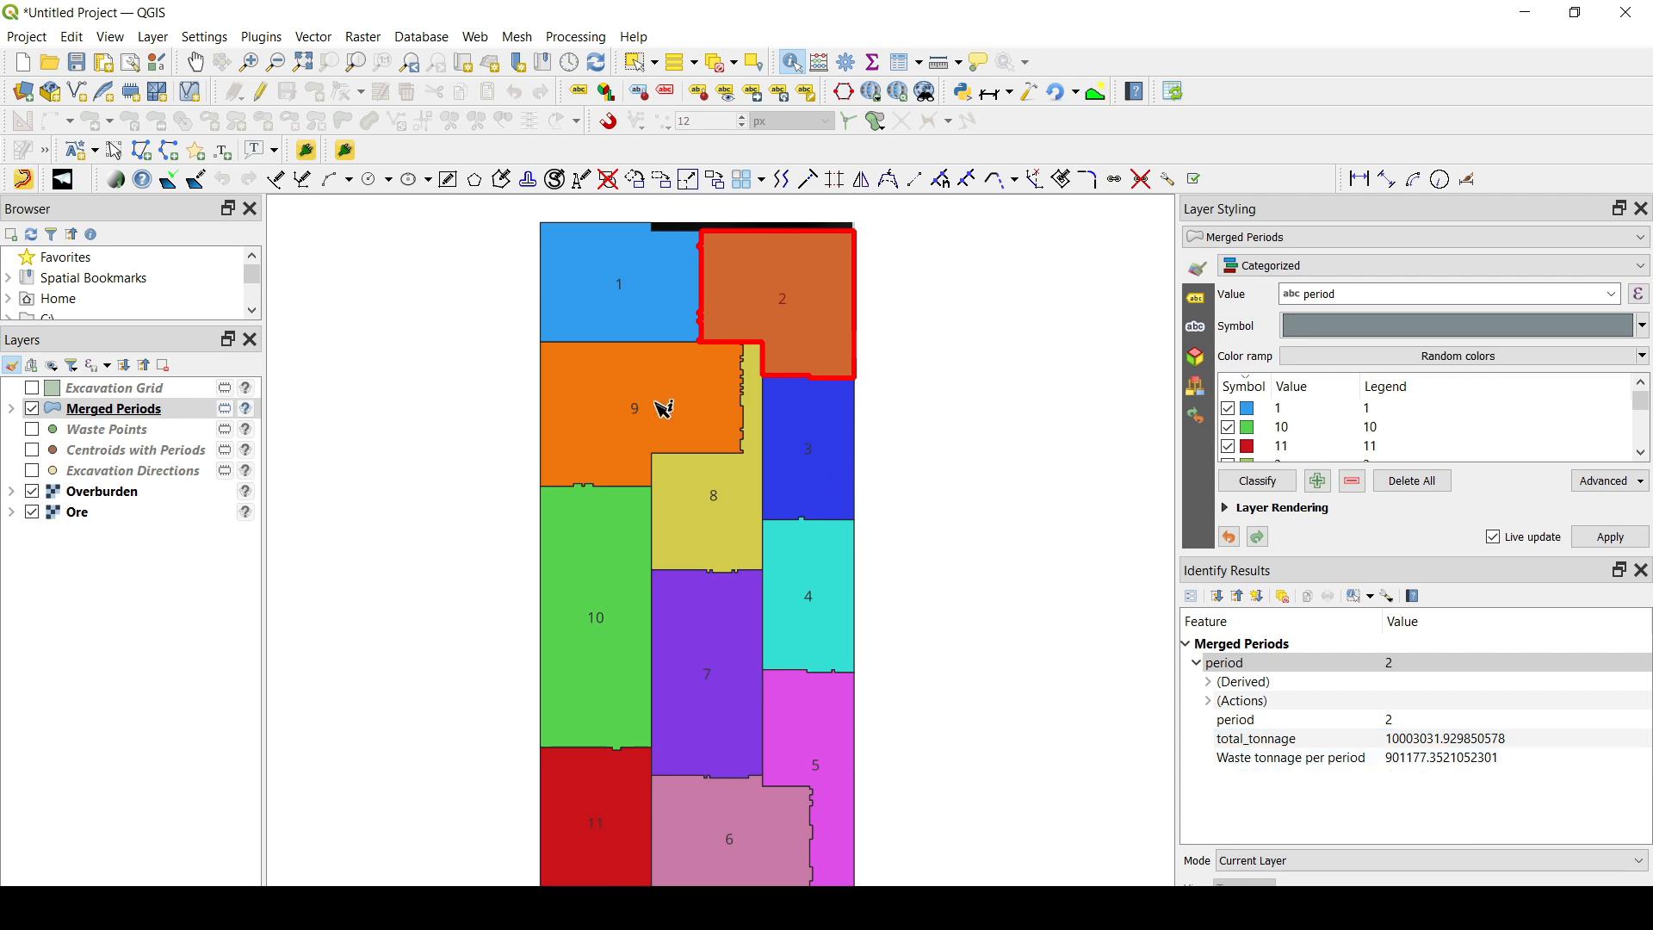
{"action": "left_click", "coordinate": [610, 396]}
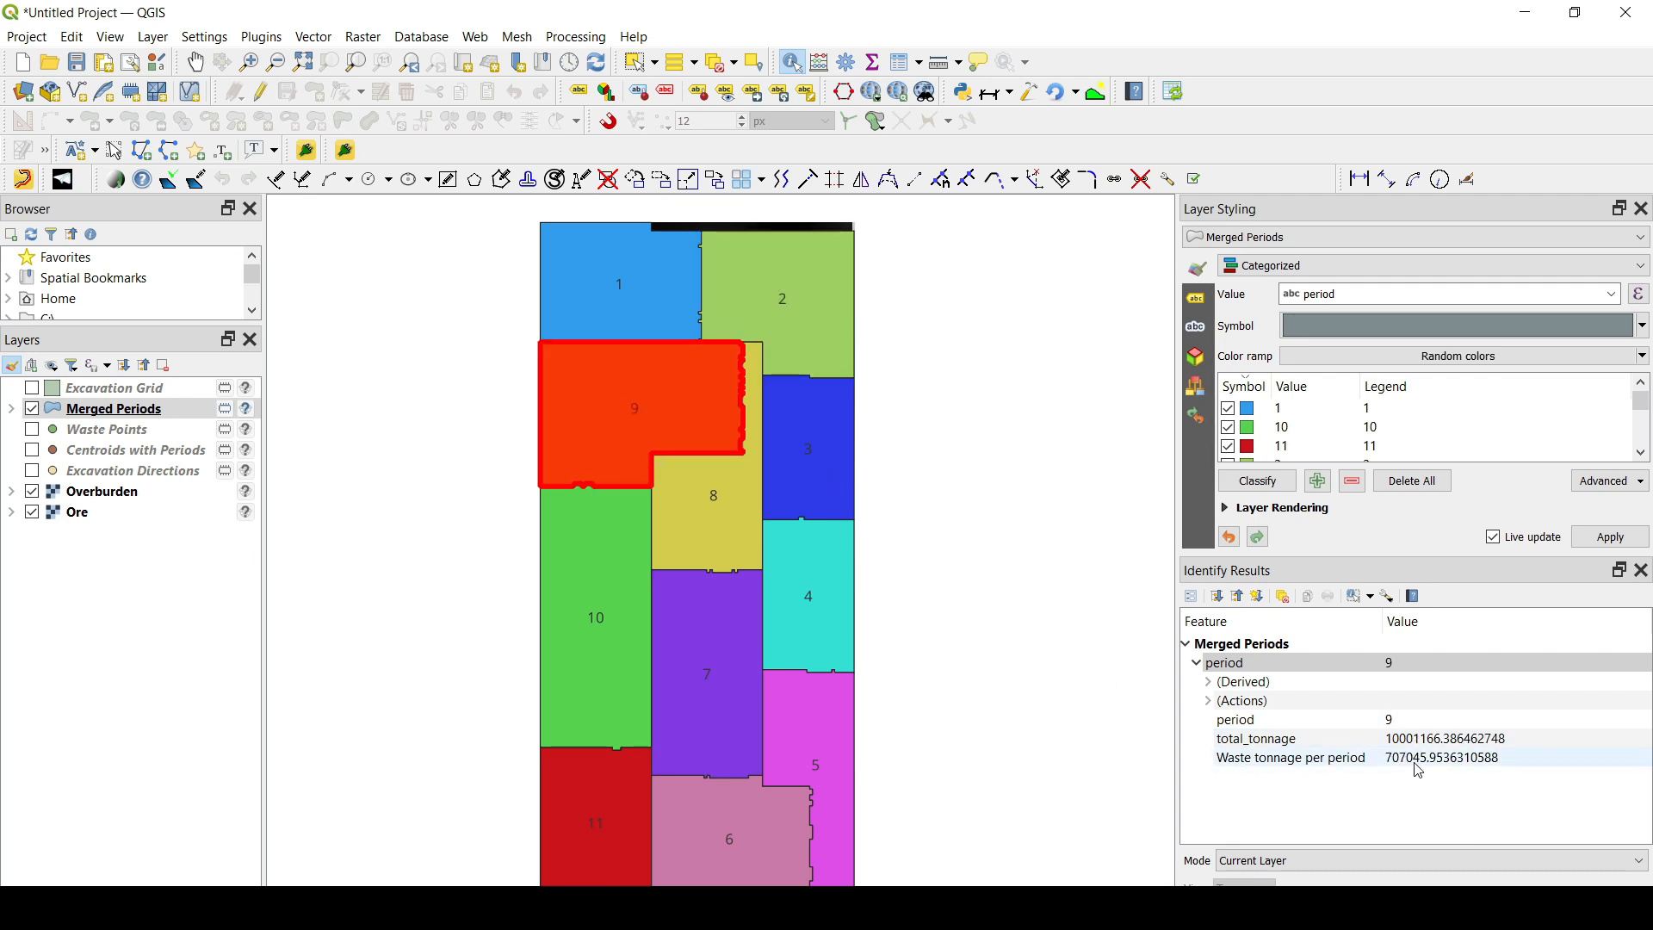
{"action": "left_click", "coordinate": [804, 454]}
{"action": "left_click", "coordinate": [735, 513]}
{"action": "left_click", "coordinate": [583, 627]}
{"action": "left_click", "coordinate": [697, 687]}
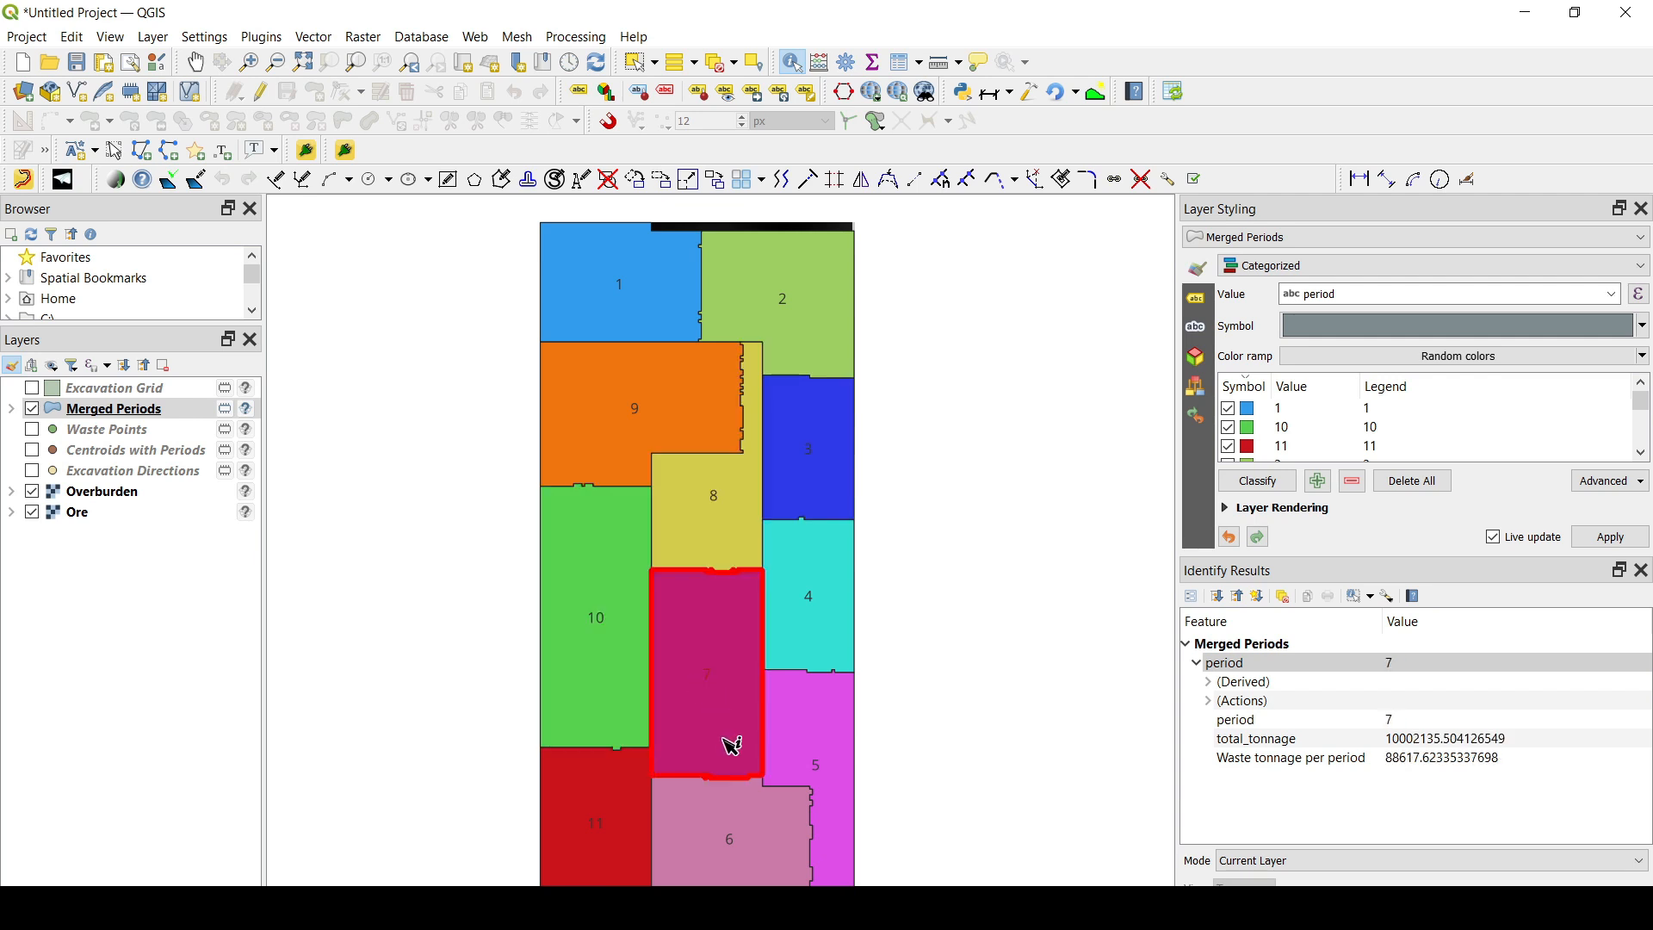
{"action": "left_click_drag", "start_coordinate": [731, 745], "coordinate": [746, 664]}
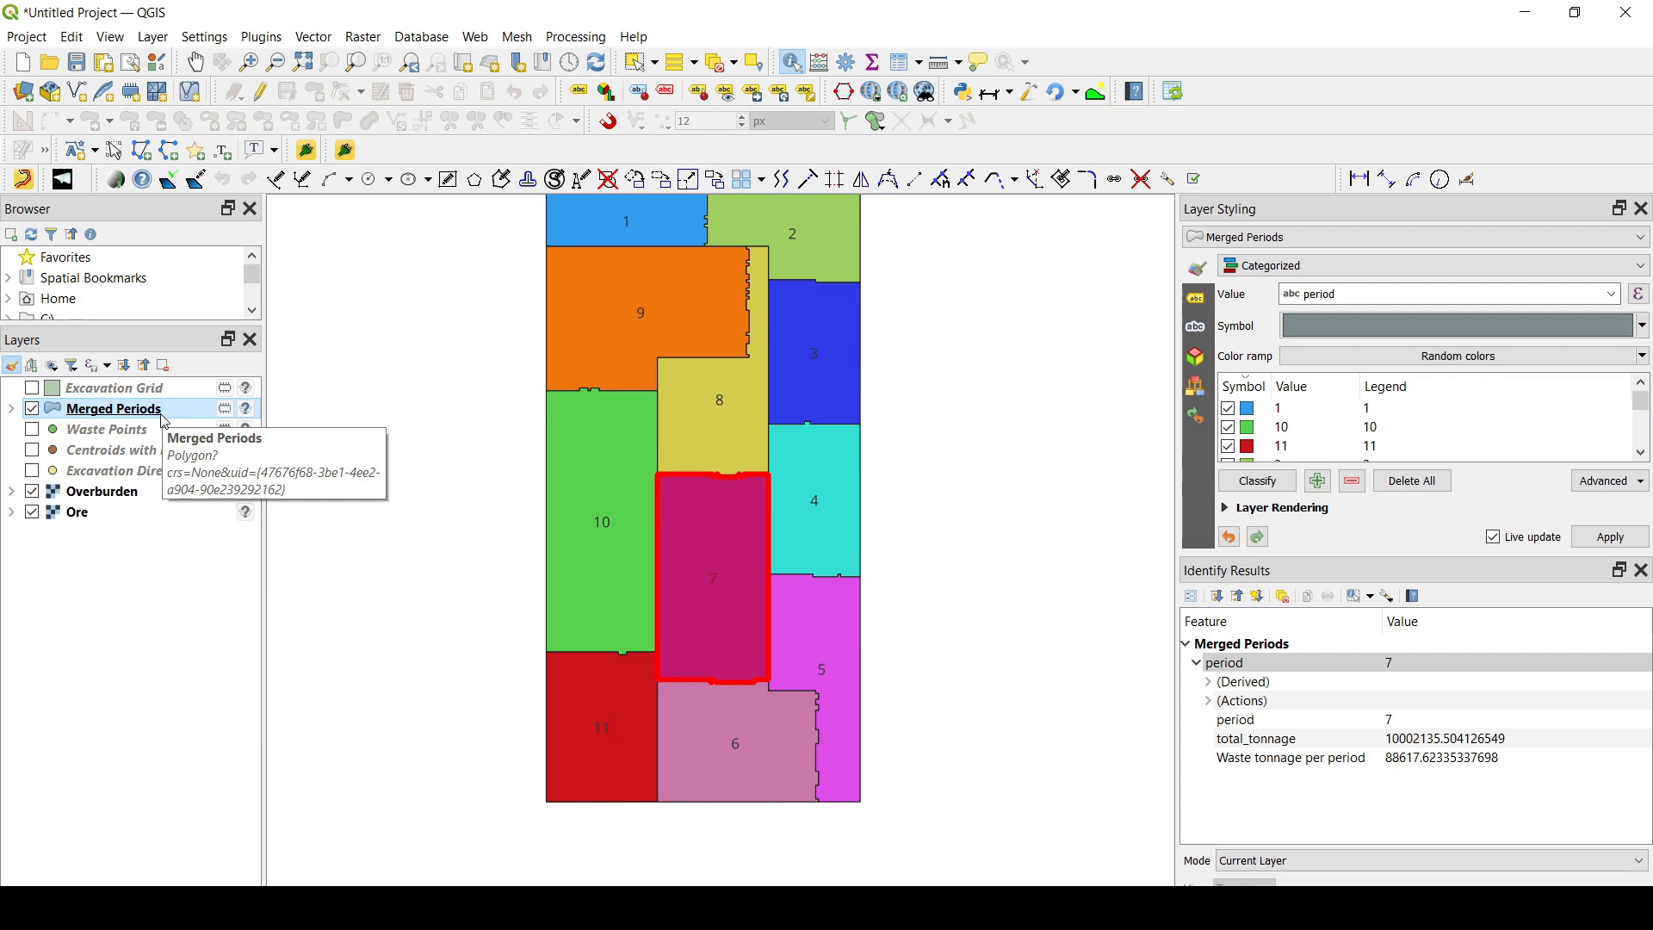
{"action": "scroll", "coordinate": [714, 391], "scroll_direction": "down", "scroll_amount": 3}
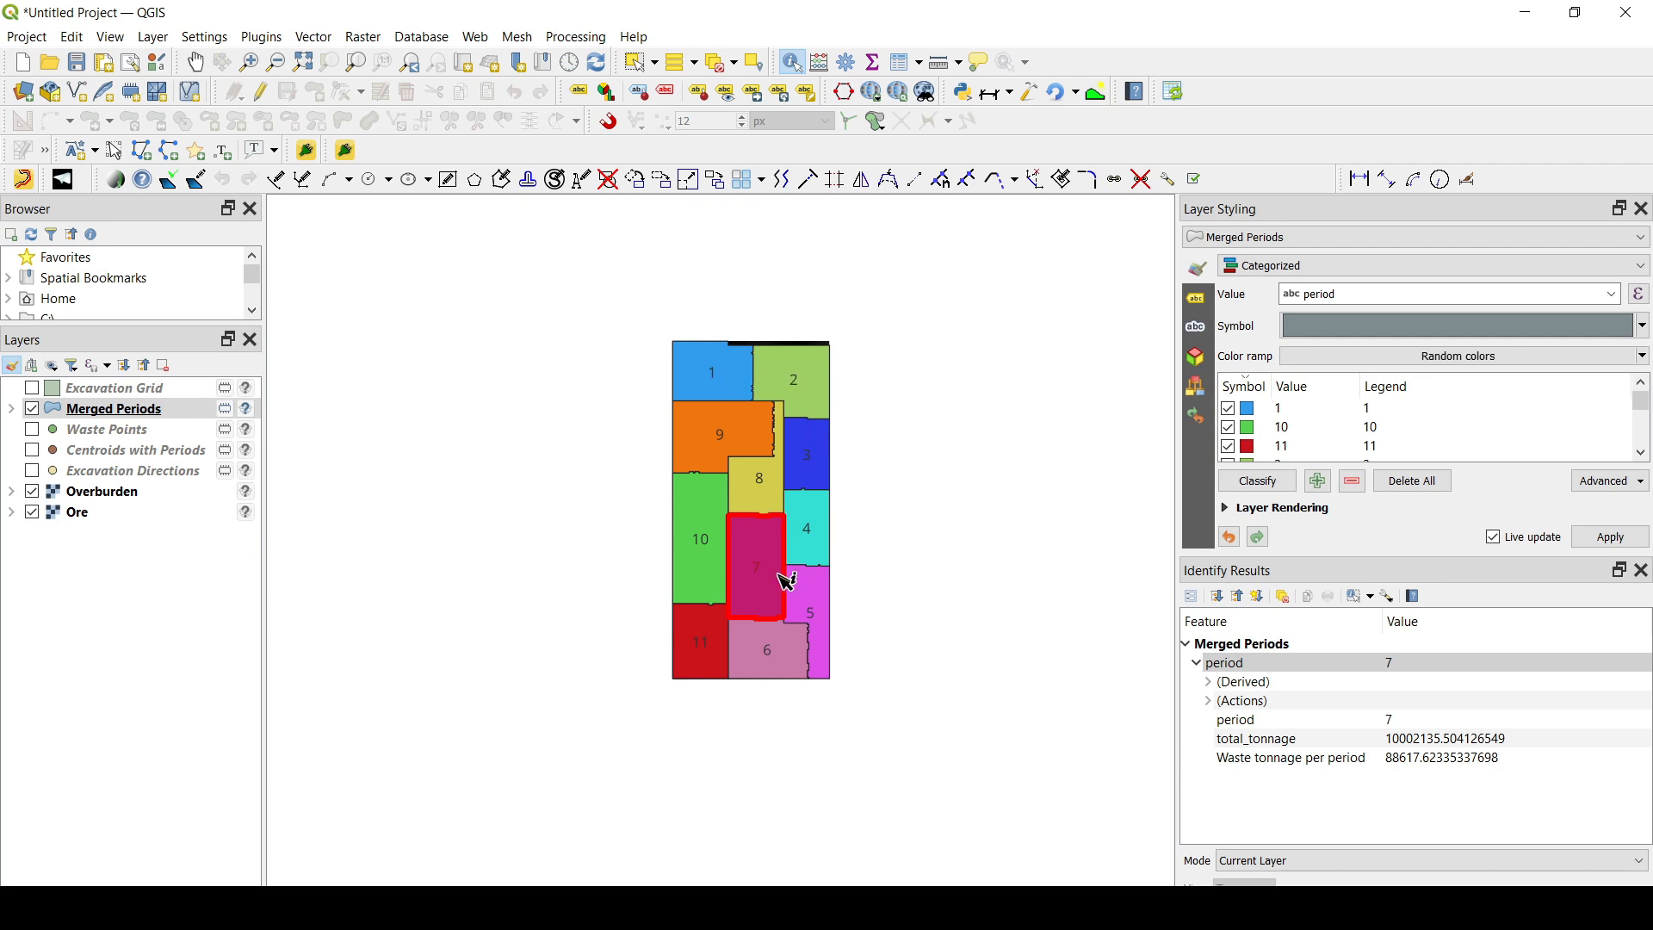
- Open the SimplePlanner panel and close the Identify Results and Layer Styling panels
{"action": "left_click", "coordinate": [344, 150]}
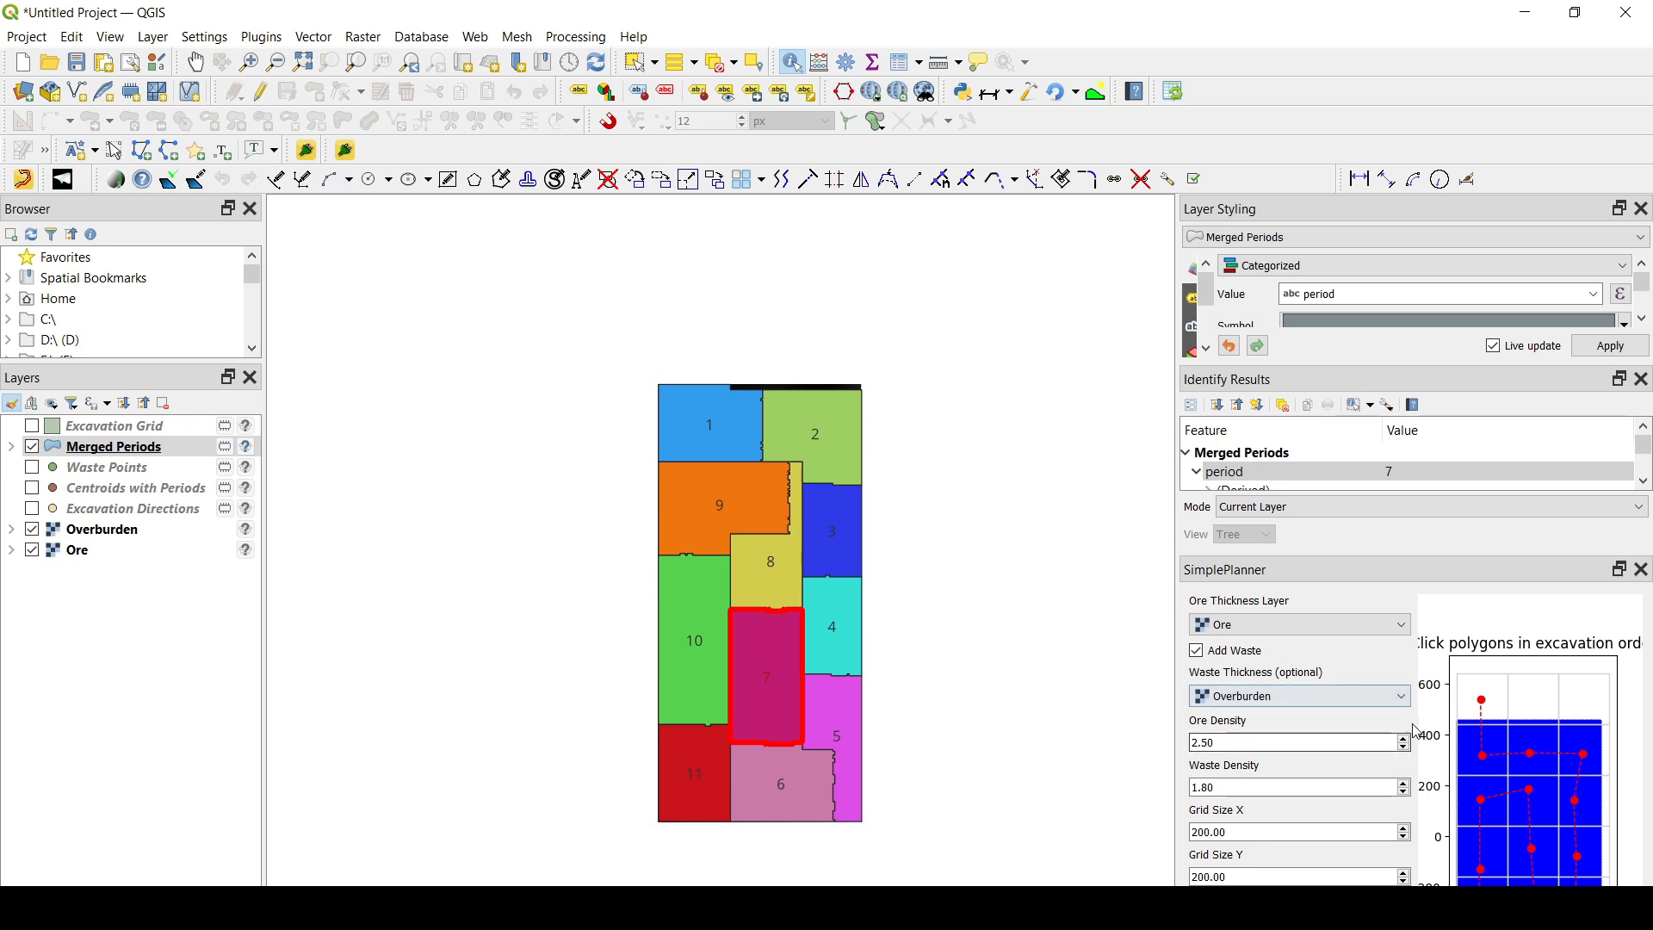
{"action": "left_click", "coordinate": [1642, 380]}
{"action": "left_click", "coordinate": [1642, 209]}
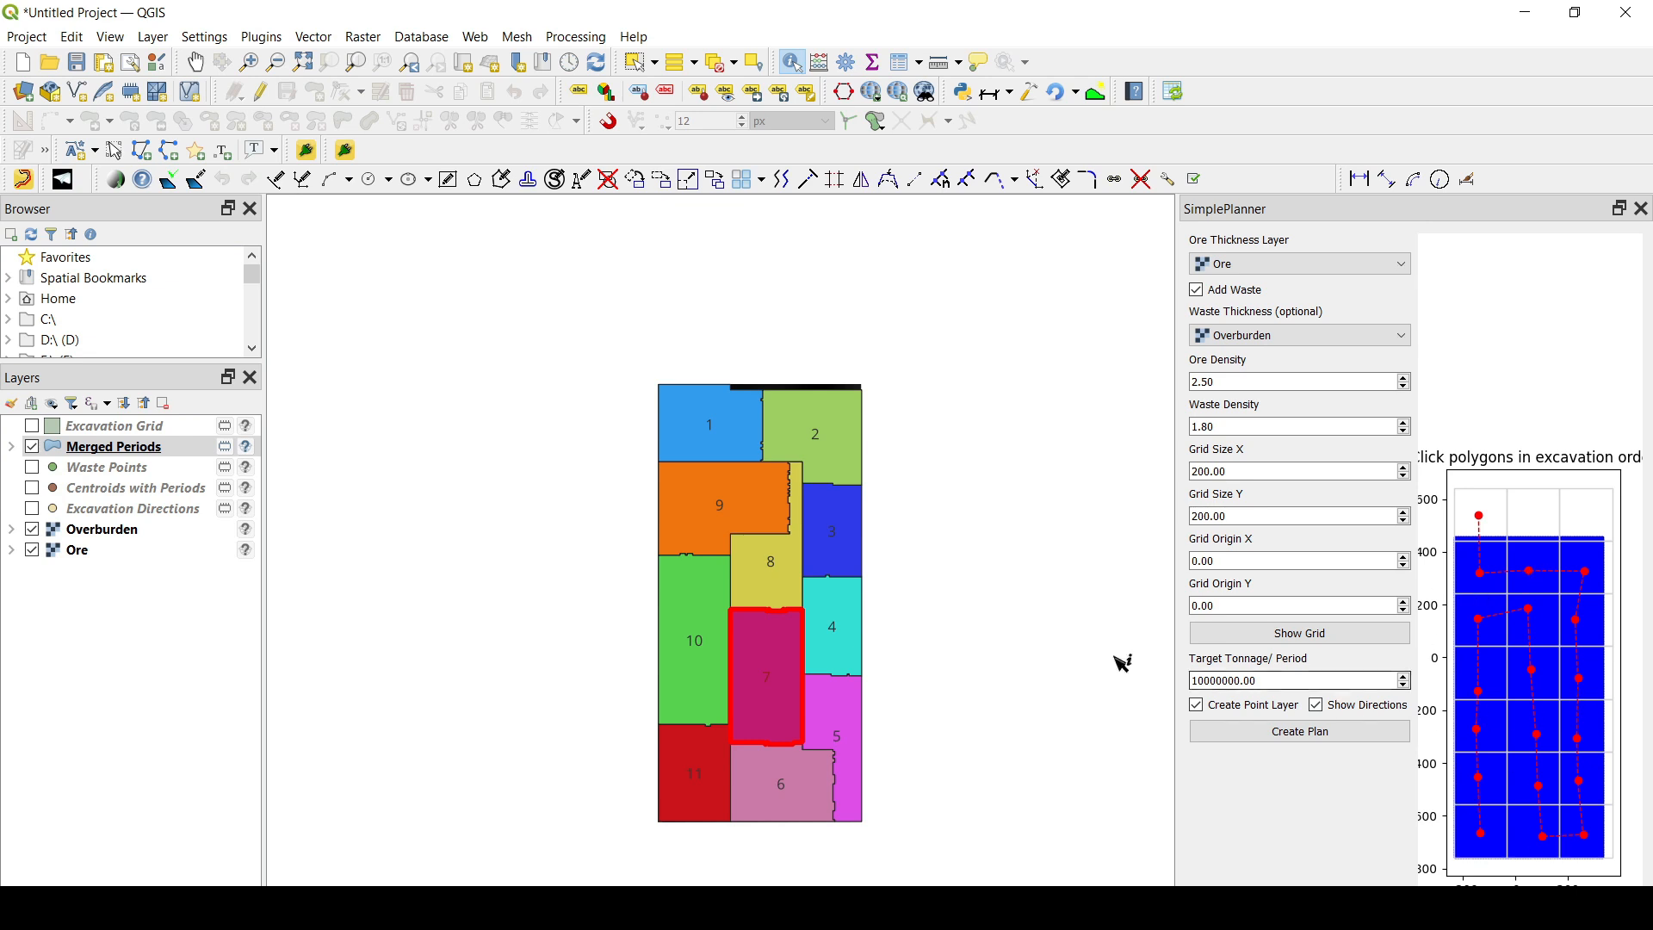
- Briefly check the Excavation Grid overlay, leaving it hidden, and show the Waste Points layer above Merged Periods
{"action": "left_click", "coordinate": [35, 428]}
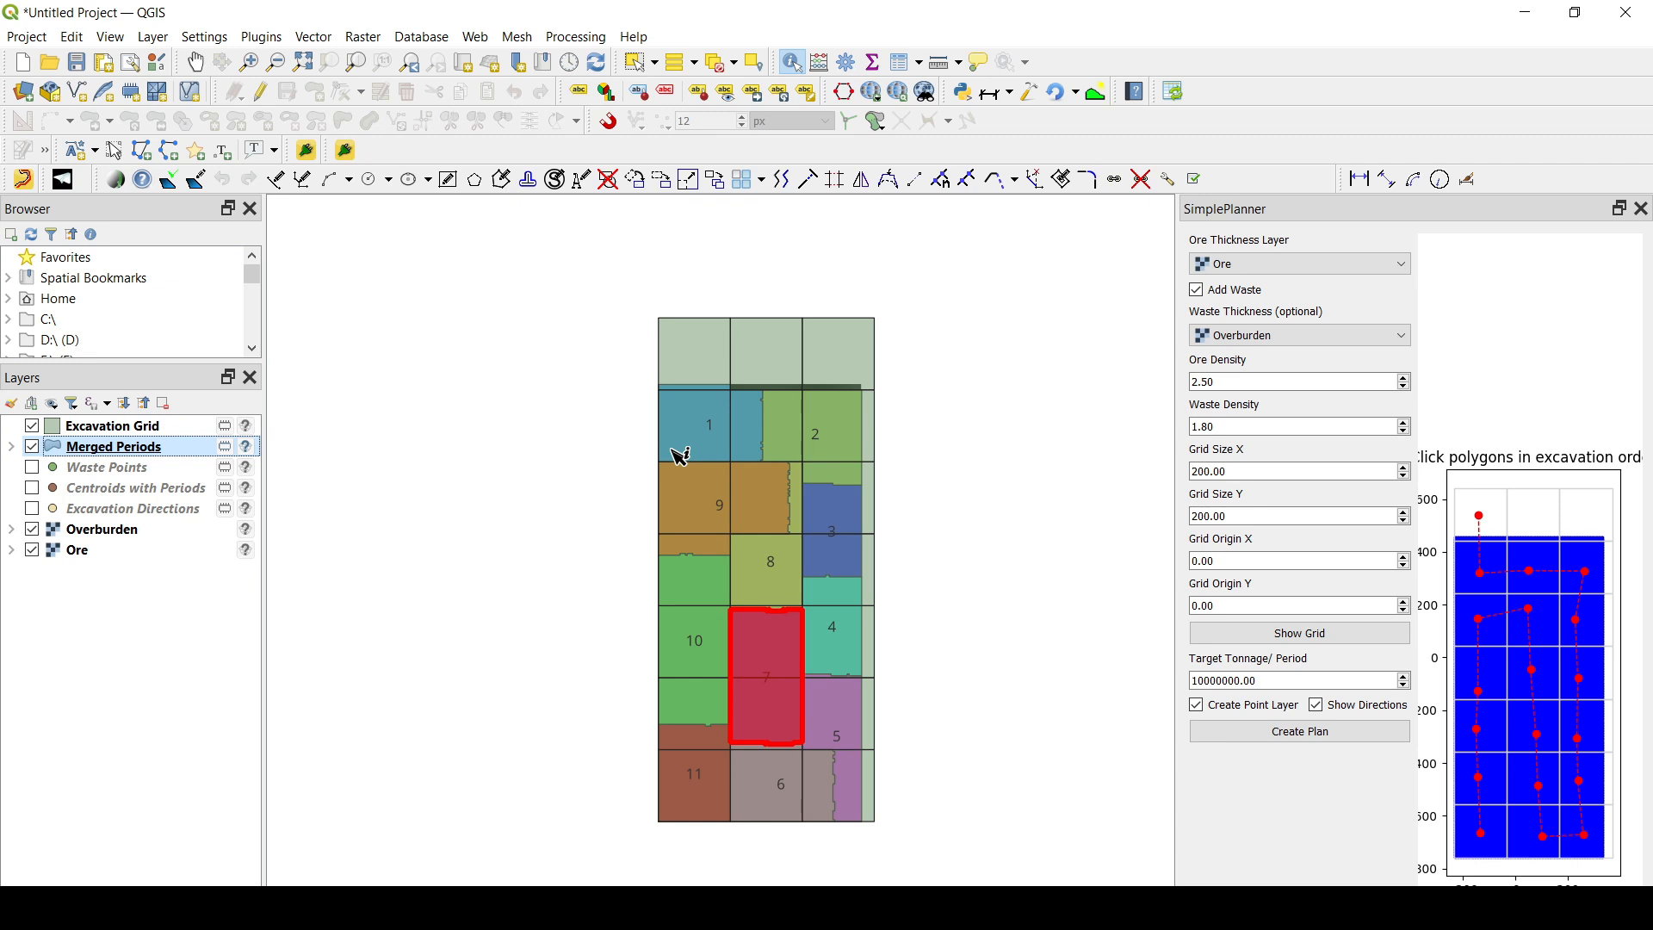
{"action": "left_click", "coordinate": [33, 426]}
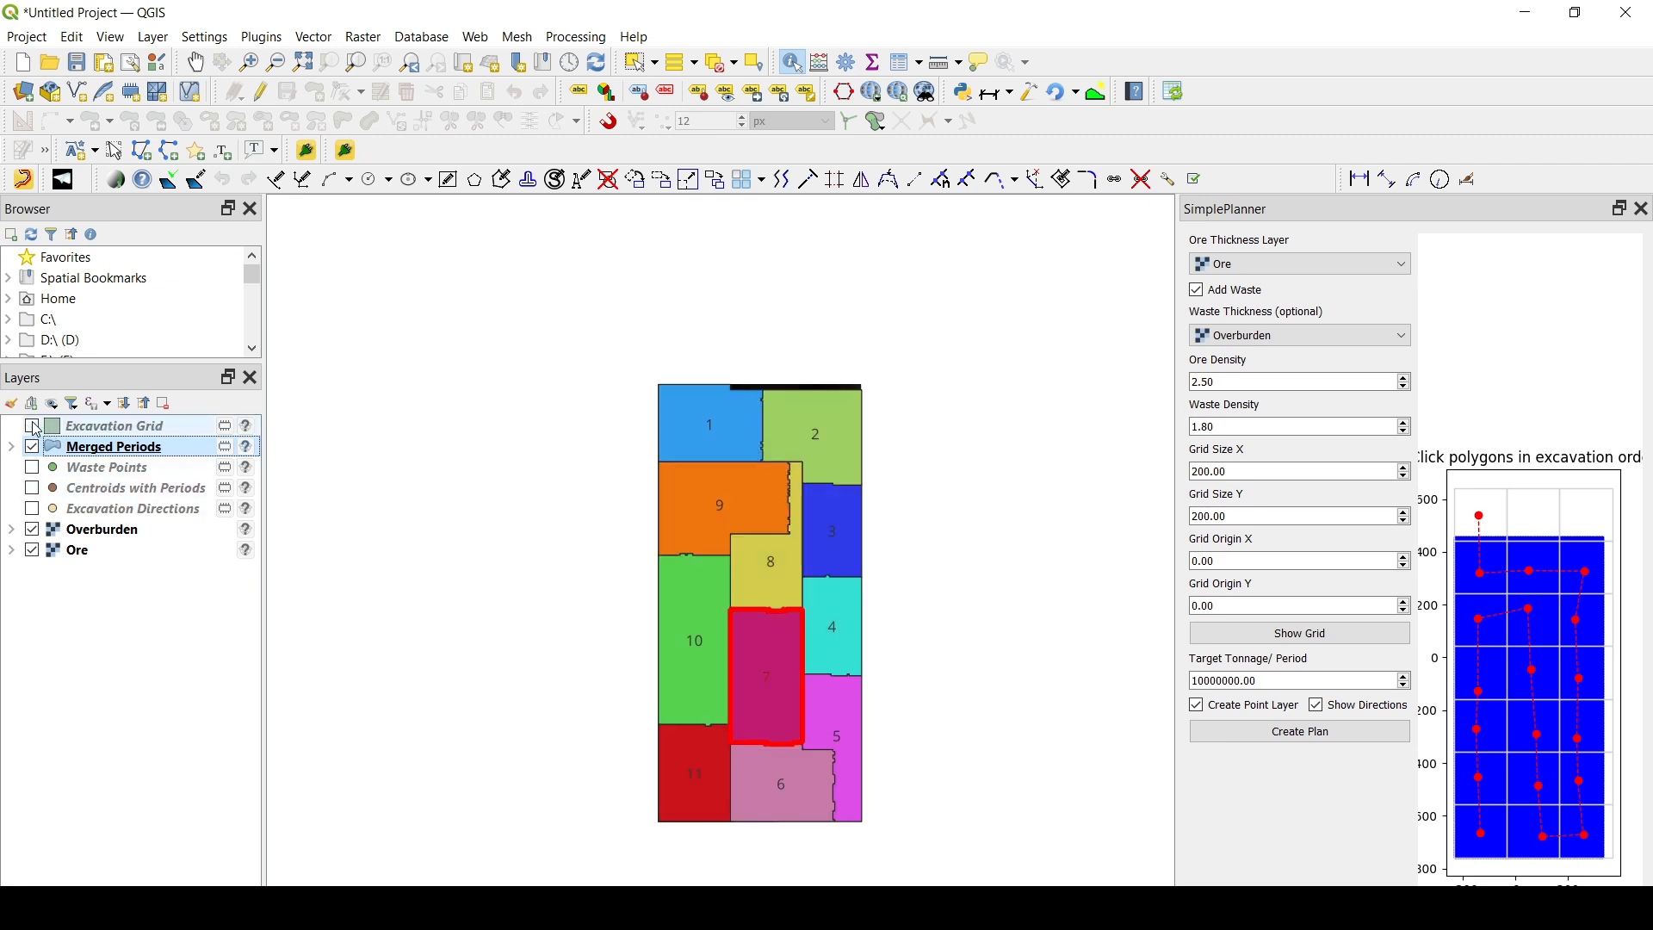
{"action": "left_click", "coordinate": [33, 468]}
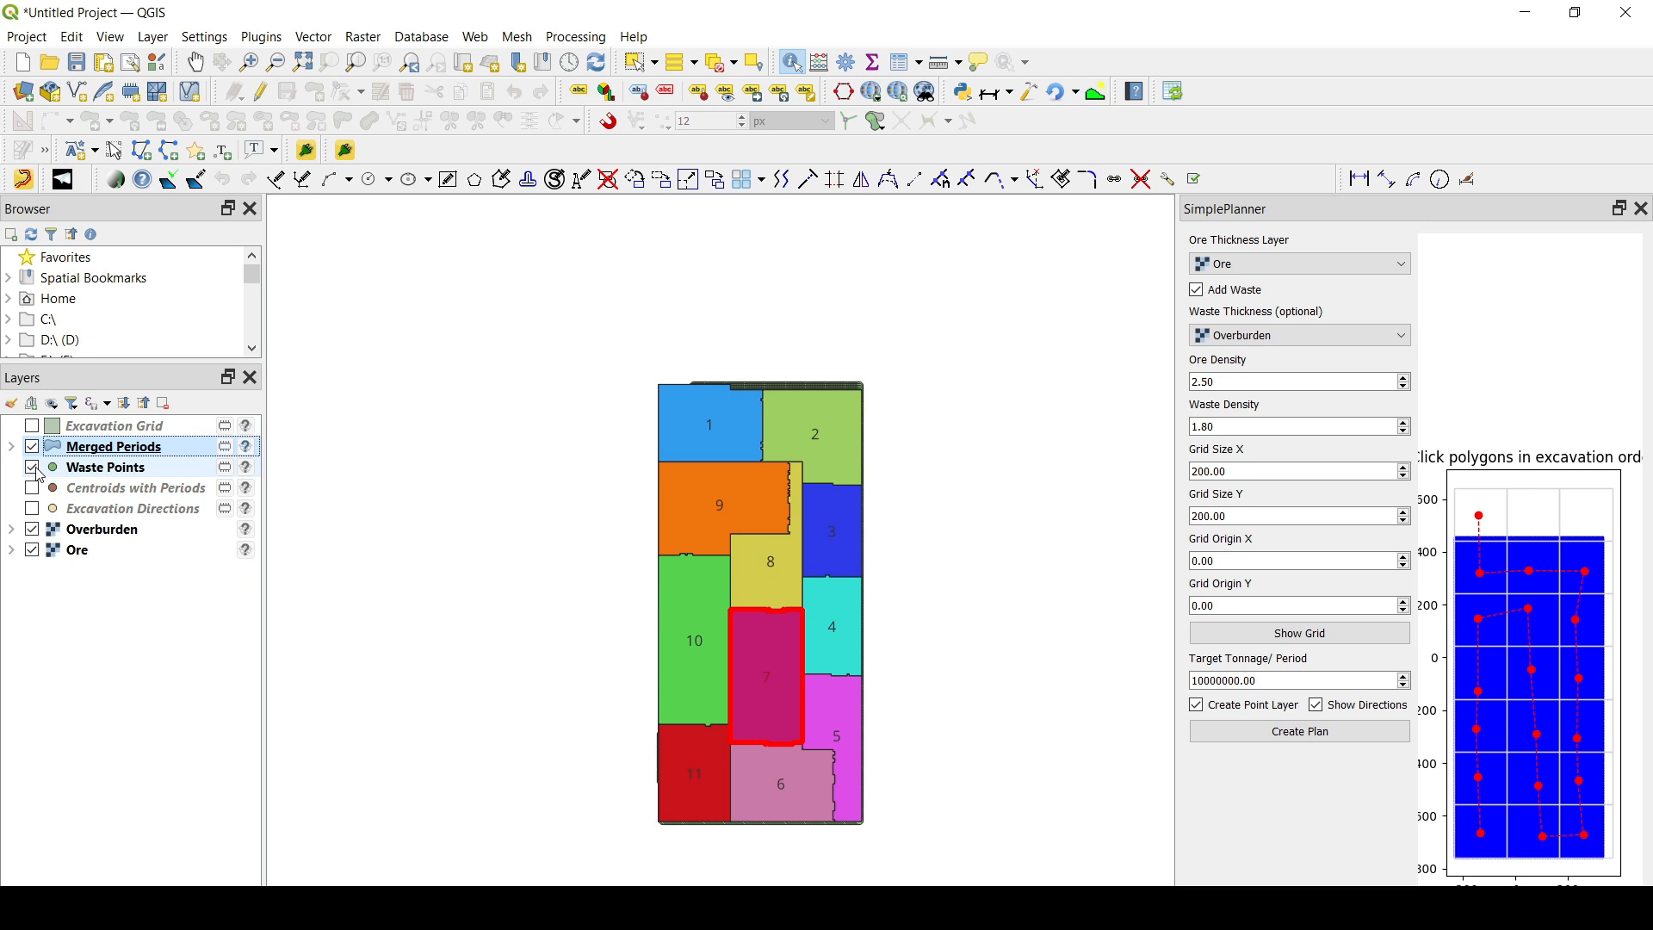
{"action": "left_click_drag", "start_coordinate": [96, 471], "coordinate": [146, 440]}
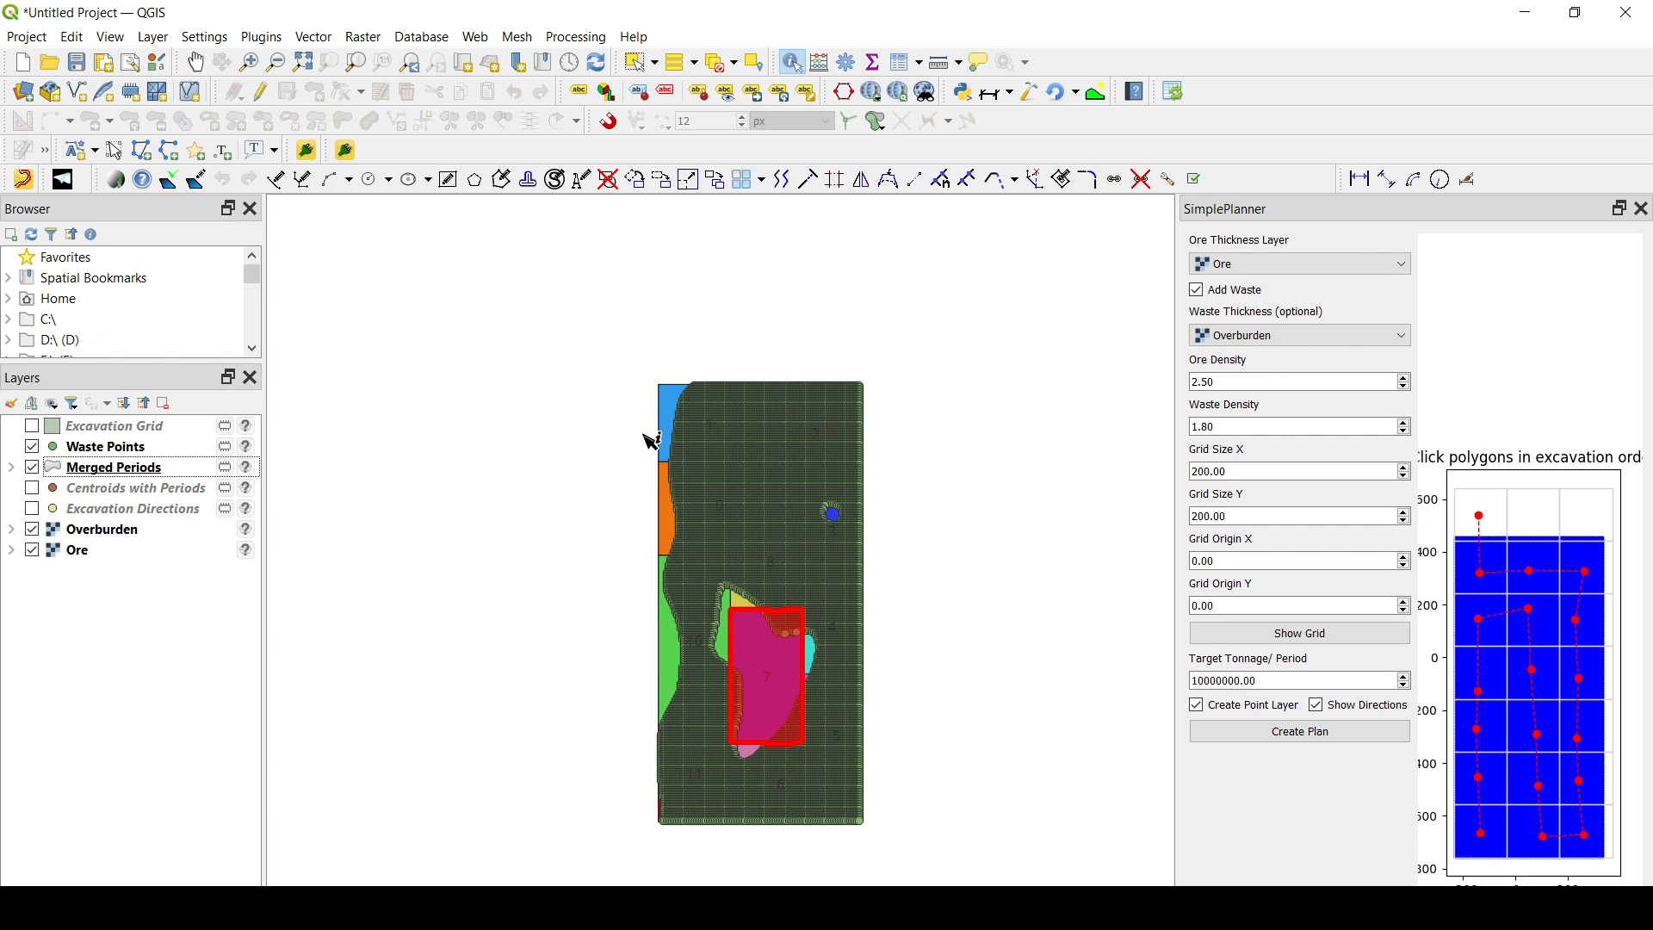
{"action": "scroll", "coordinate": [676, 384], "scroll_direction": "up", "scroll_amount": 5}
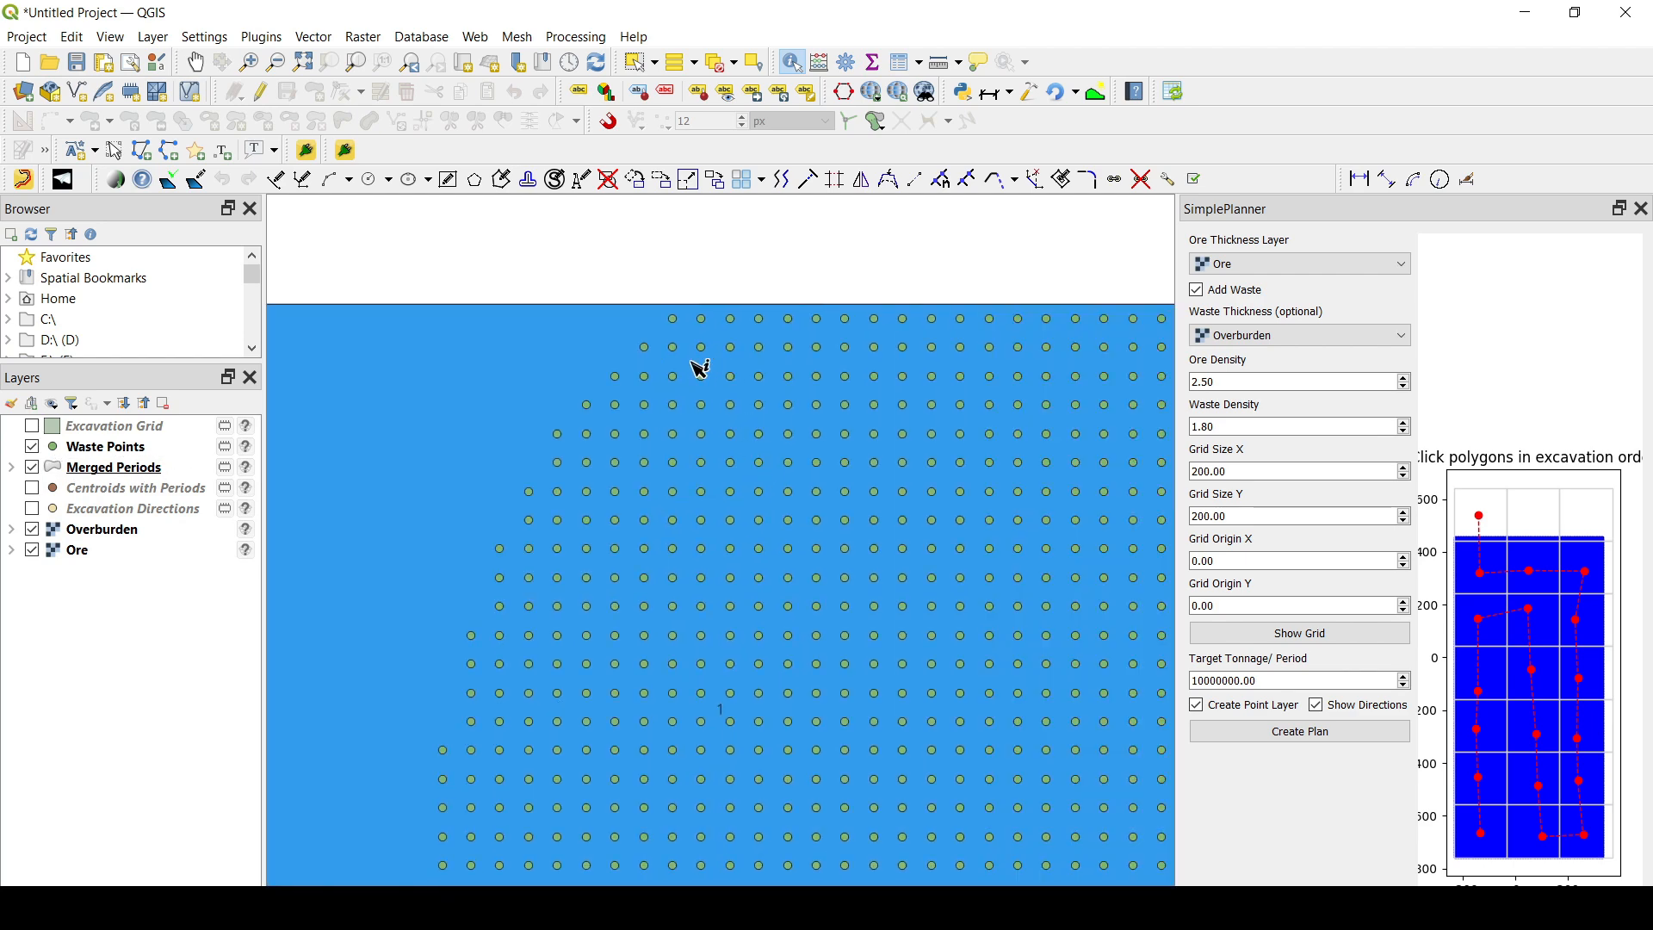
{"action": "scroll", "coordinate": [702, 369], "scroll_direction": "down", "scroll_amount": 2}
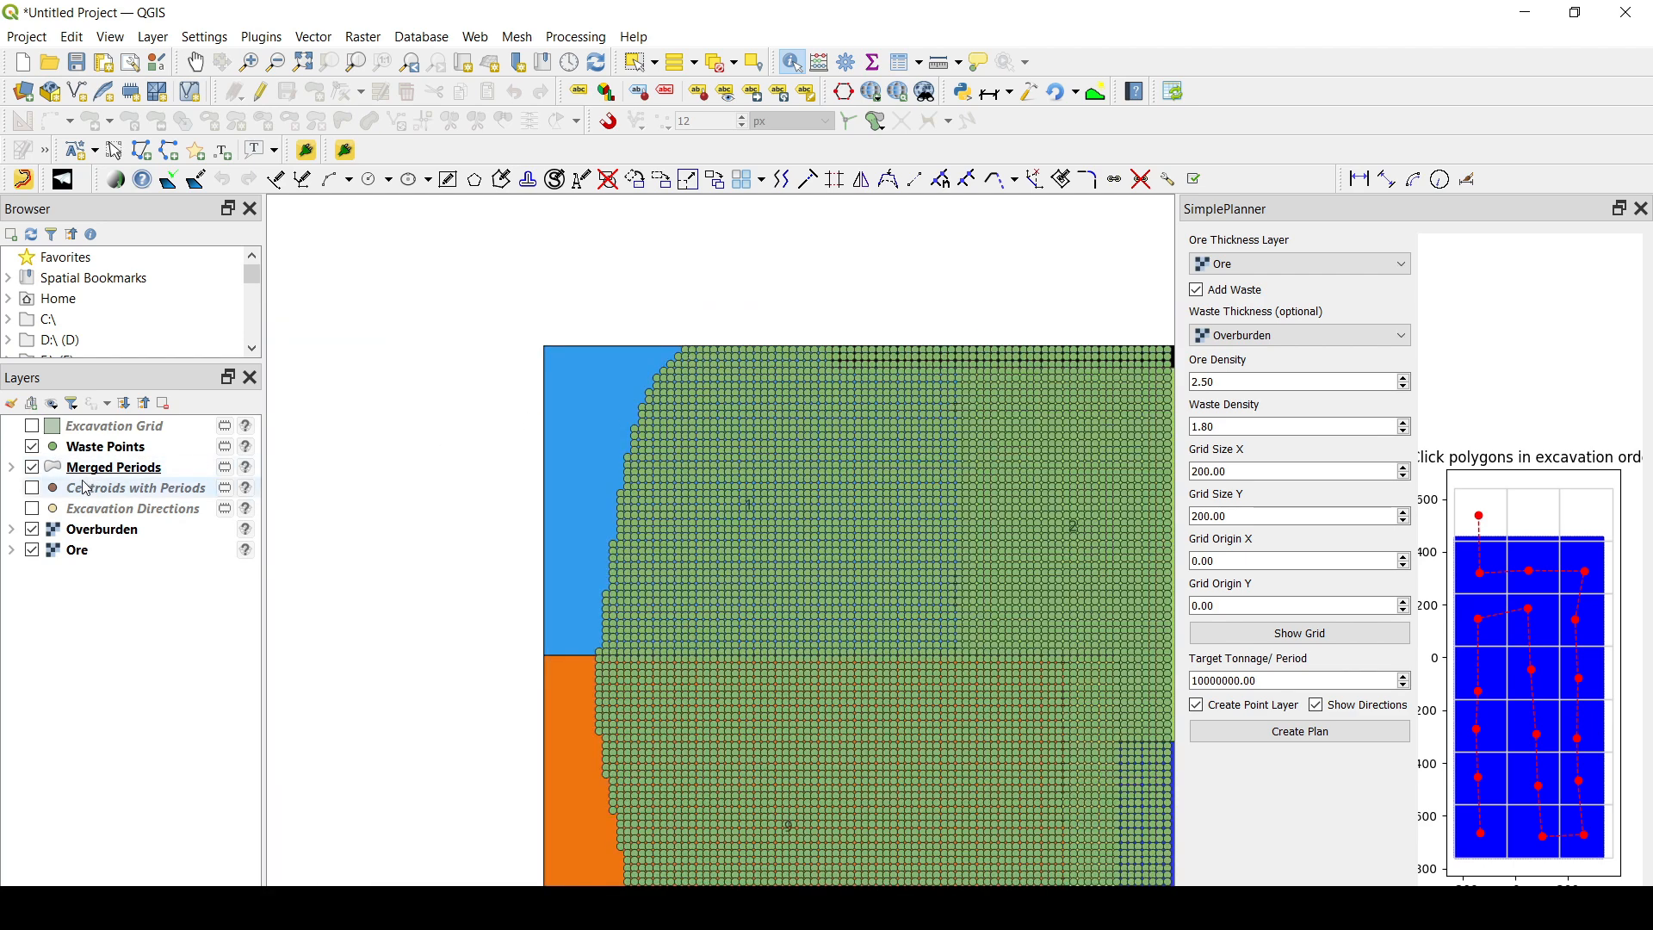
- Review the waste tonnage, thickness, volume and period fields in the Waste Points attribute table and close it
{"action": "right_click", "coordinate": [96, 447]}
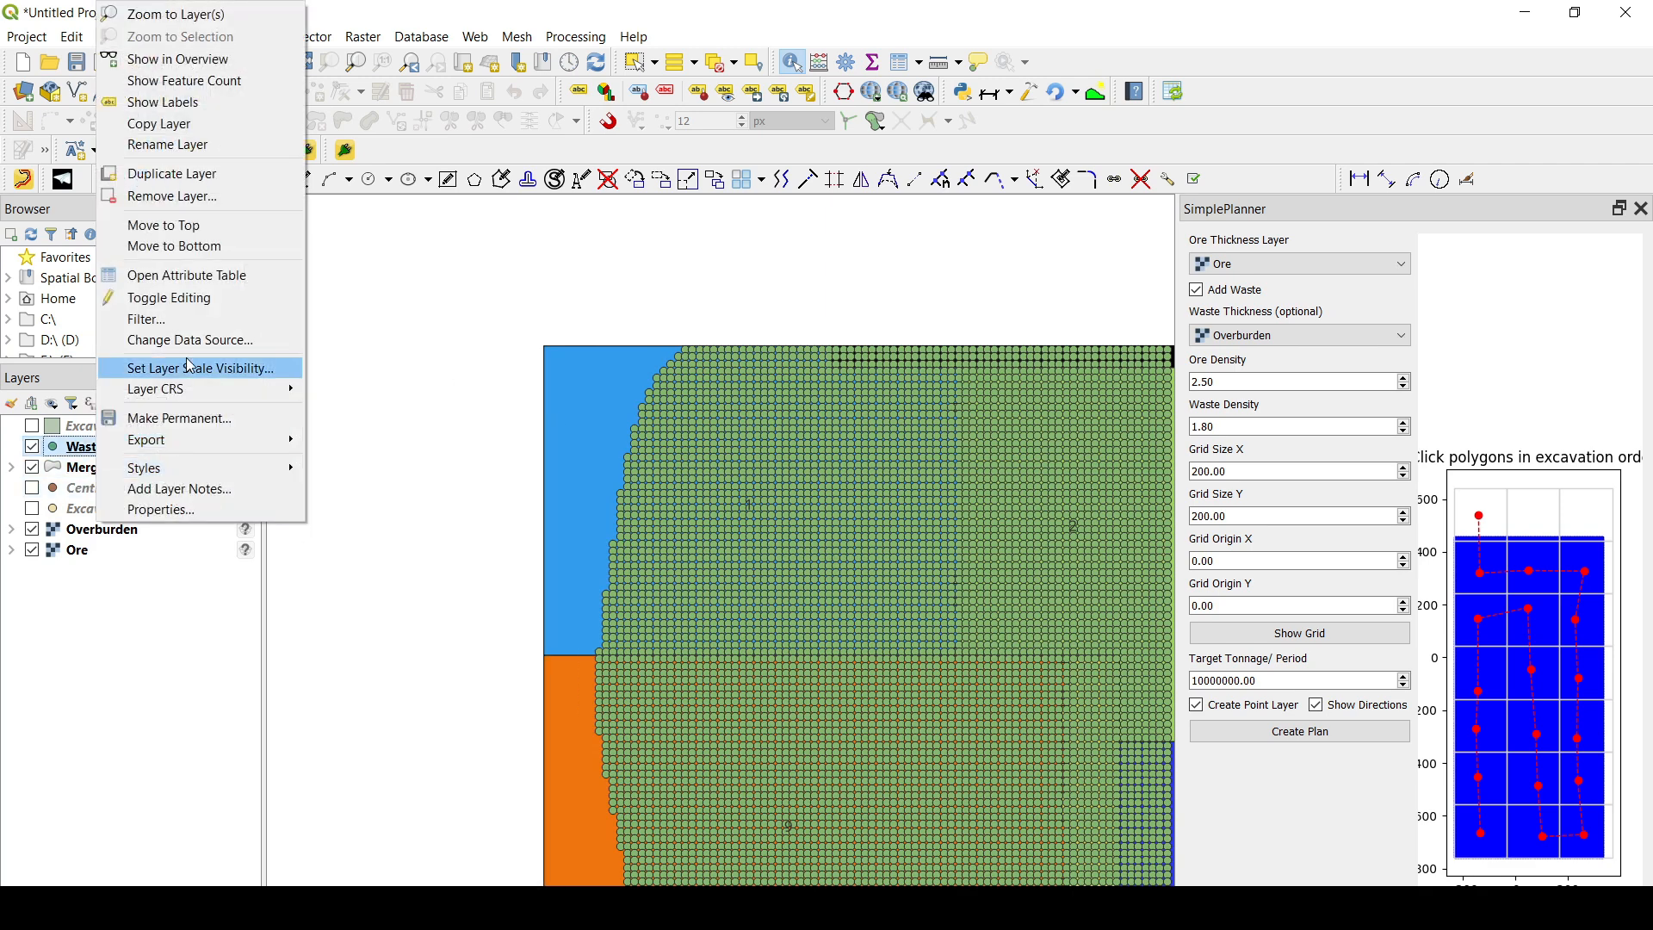
{"action": "left_click", "coordinate": [203, 279]}
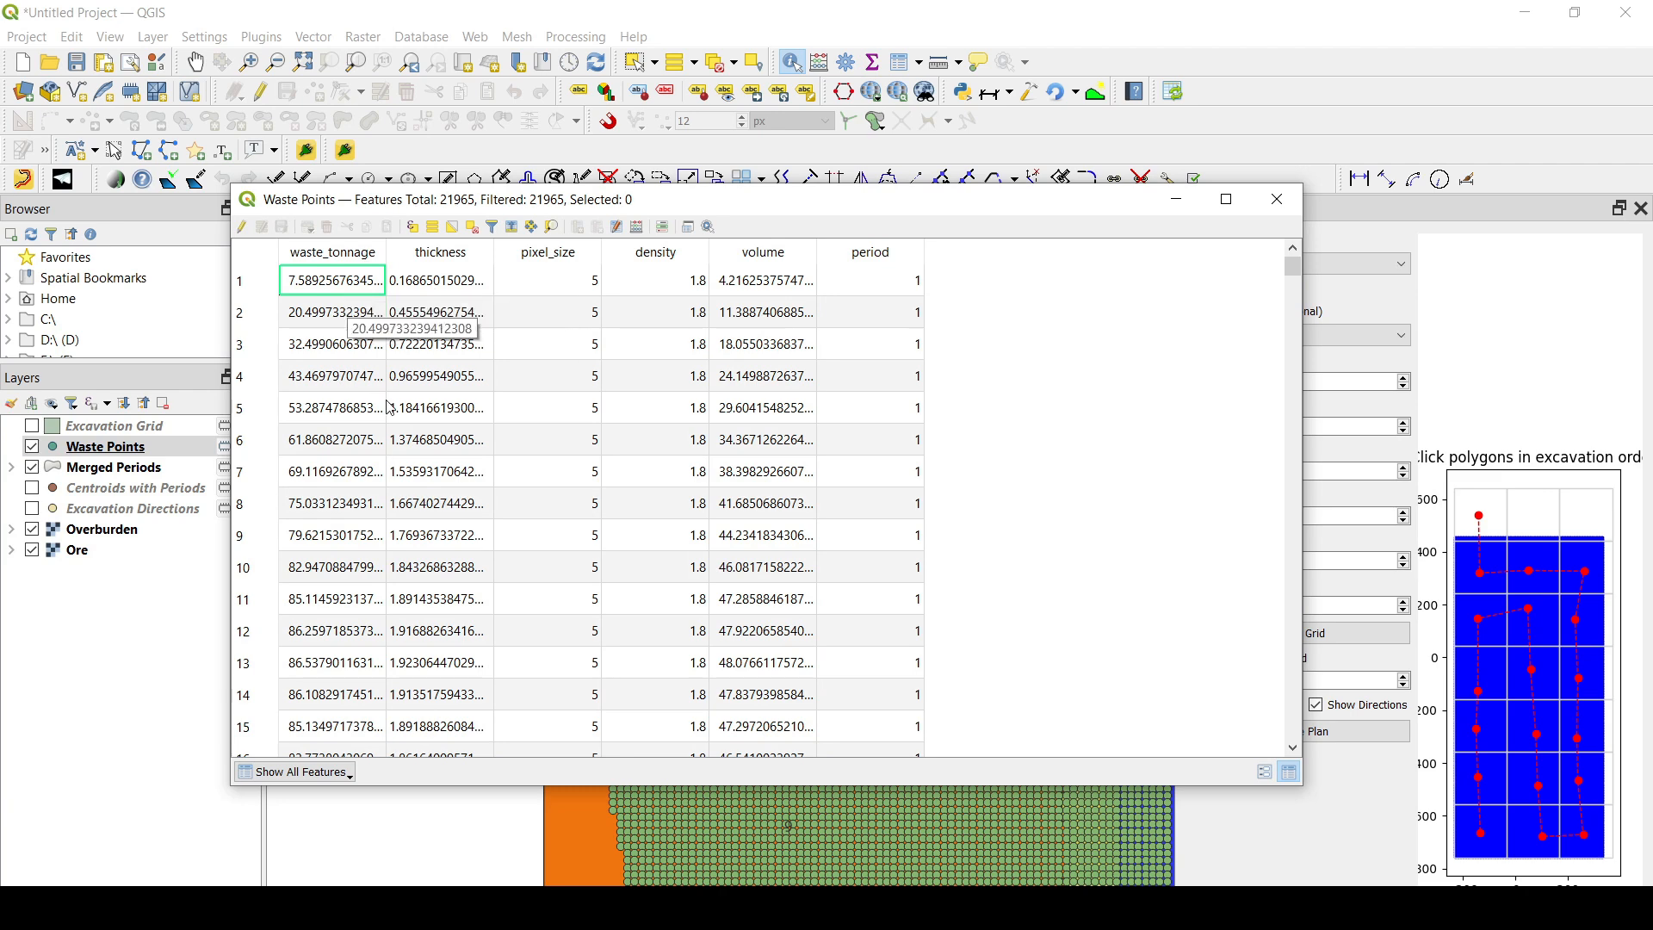
{"action": "left_click", "coordinate": [1278, 199]}
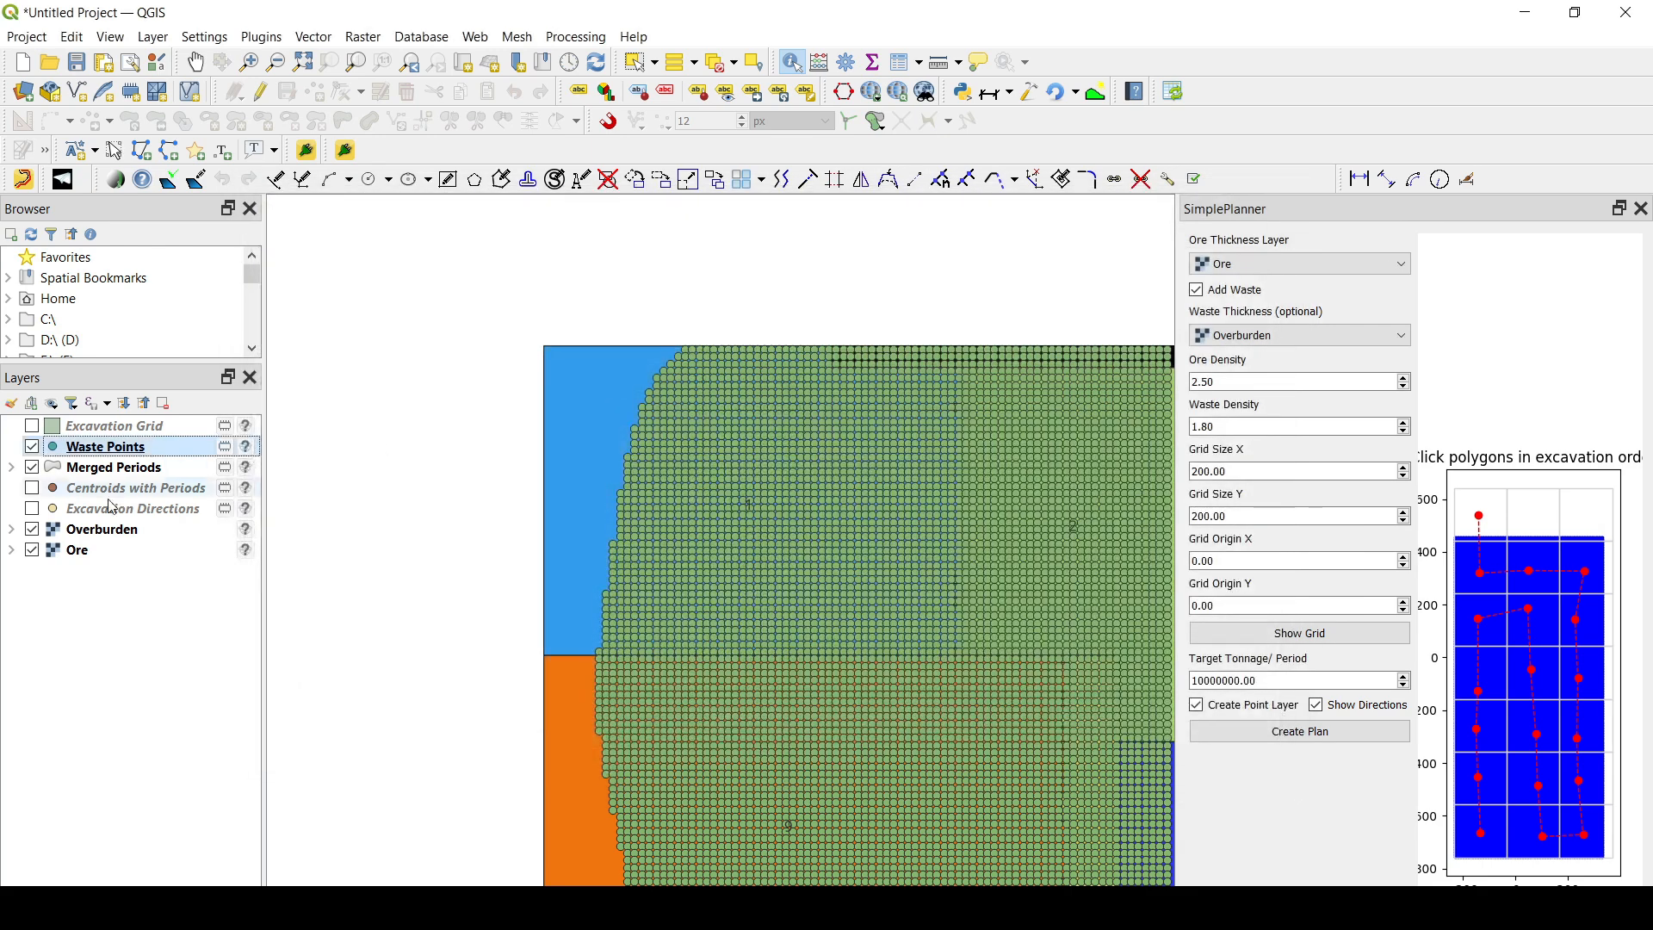
- Switch the visible point layer from Waste Points to Excavation Directions and move Excavation Directions to the top of the layer order
{"action": "left_click", "coordinate": [35, 450]}
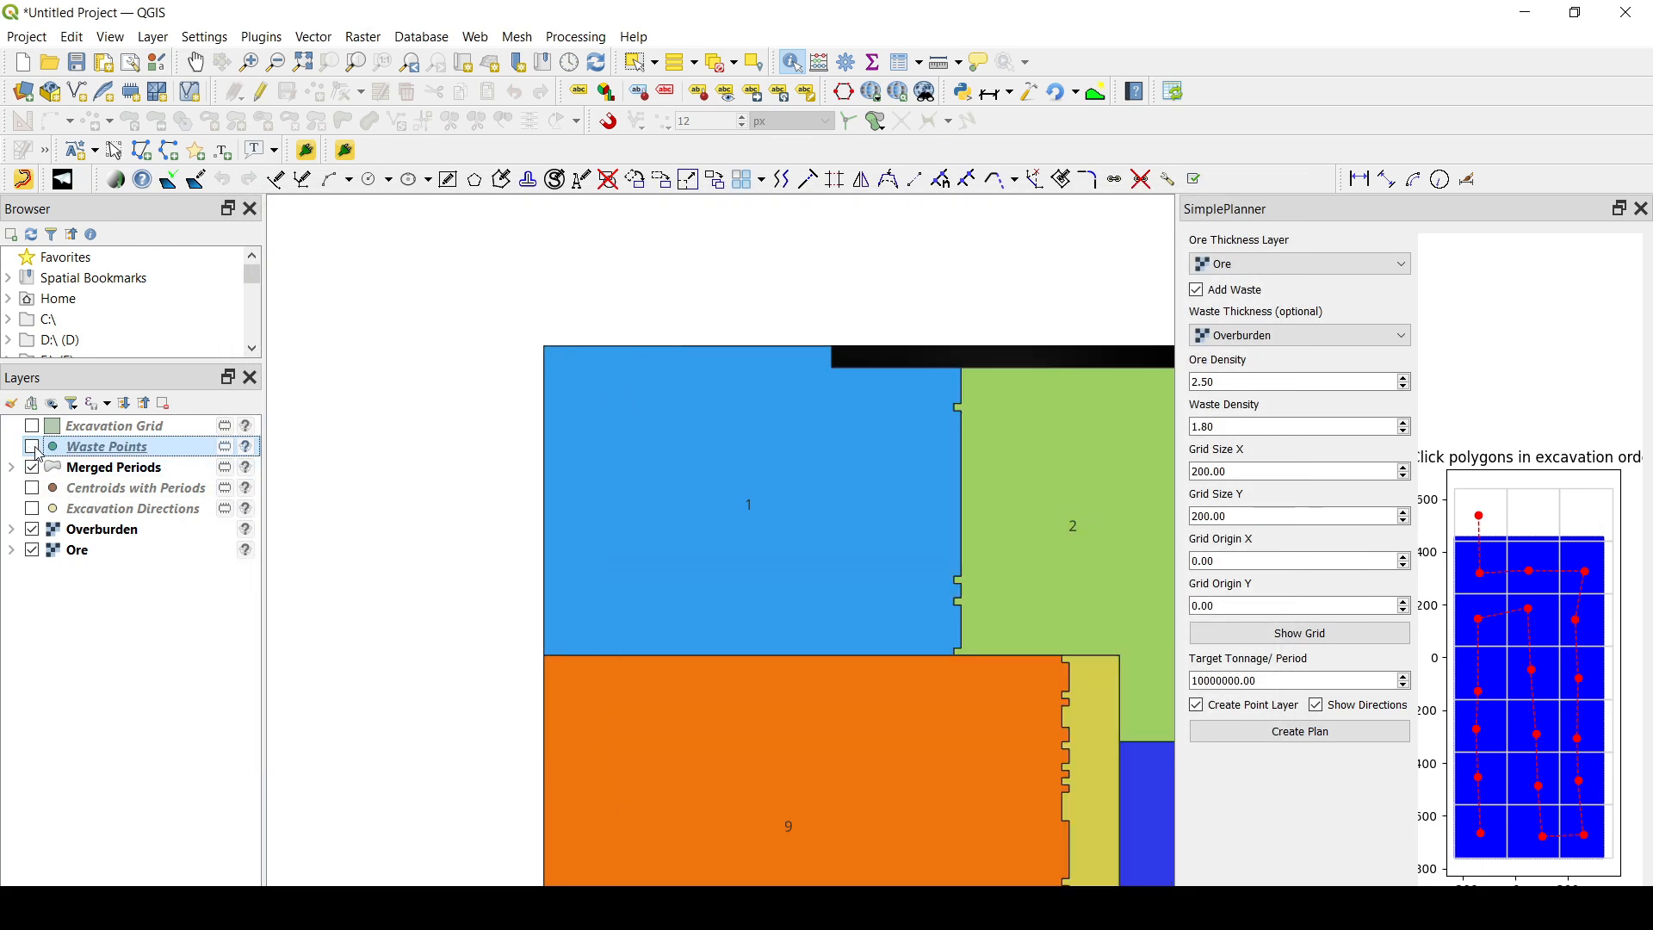
{"action": "left_click", "coordinate": [32, 489]}
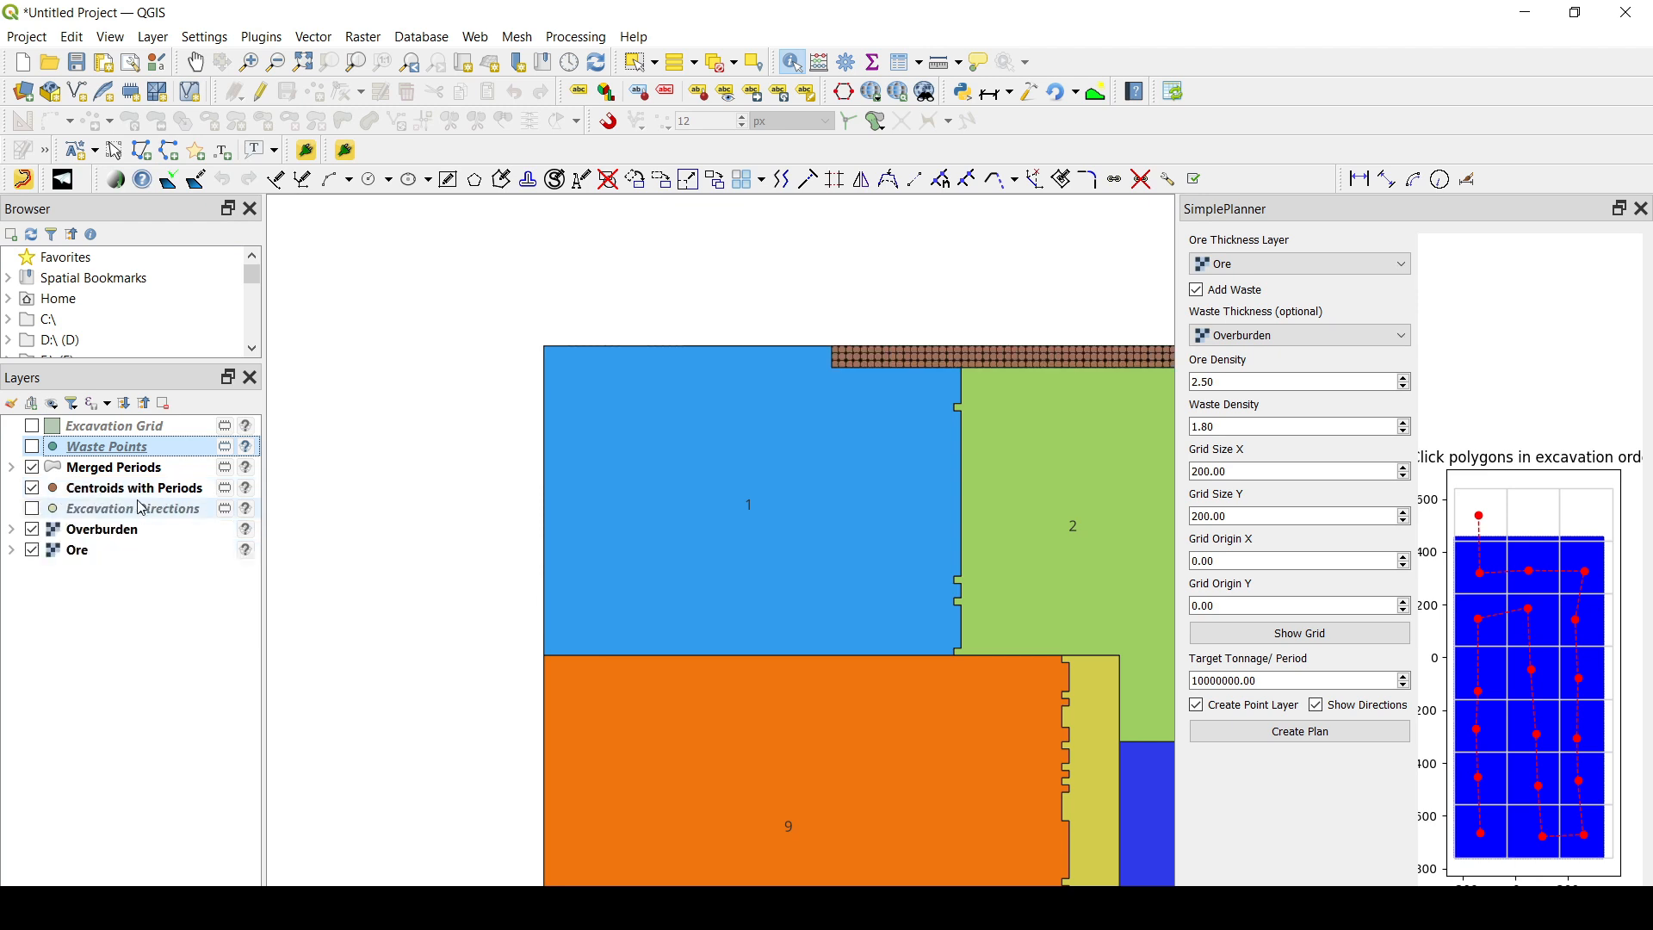
{"action": "left_click", "coordinate": [31, 488]}
{"action": "left_click", "coordinate": [32, 509]}
{"action": "left_click_drag", "start_coordinate": [86, 519], "coordinate": [86, 417]}
{"action": "scroll", "coordinate": [934, 591], "scroll_direction": "down", "scroll_amount": 4}
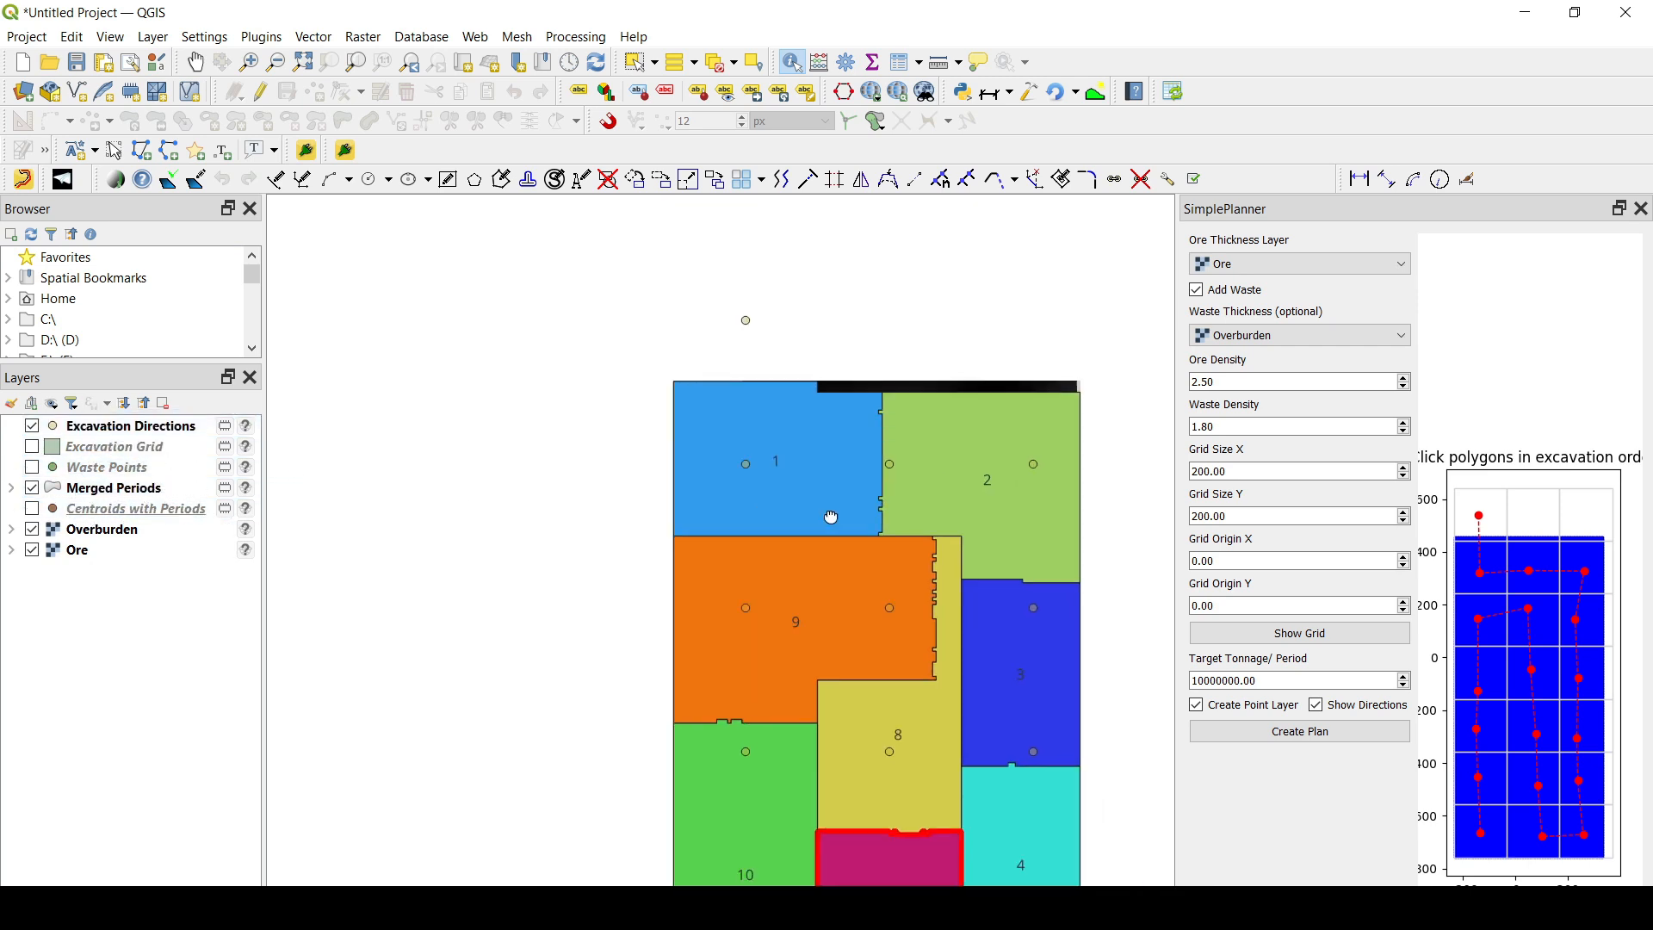
- Open the Layer Styling panel for the Excavation Directions layer and close the SimplePlanner panel
{"action": "scroll", "coordinate": [777, 517], "scroll_direction": "down", "scroll_amount": 2}
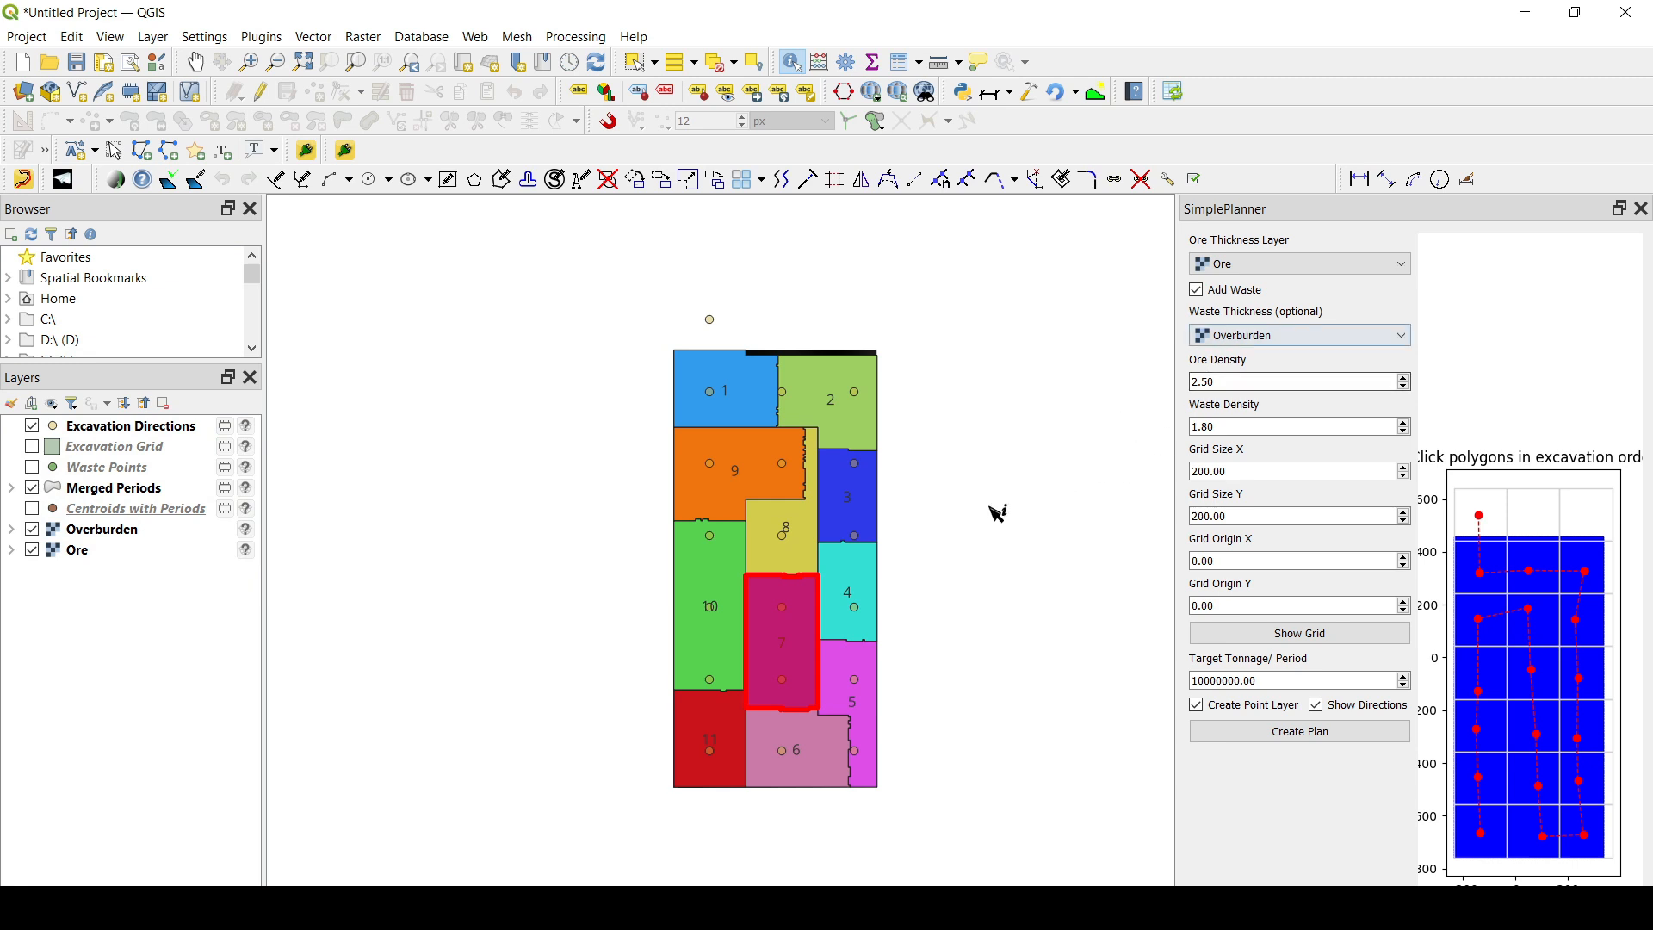
{"action": "left_click", "coordinate": [154, 37]}
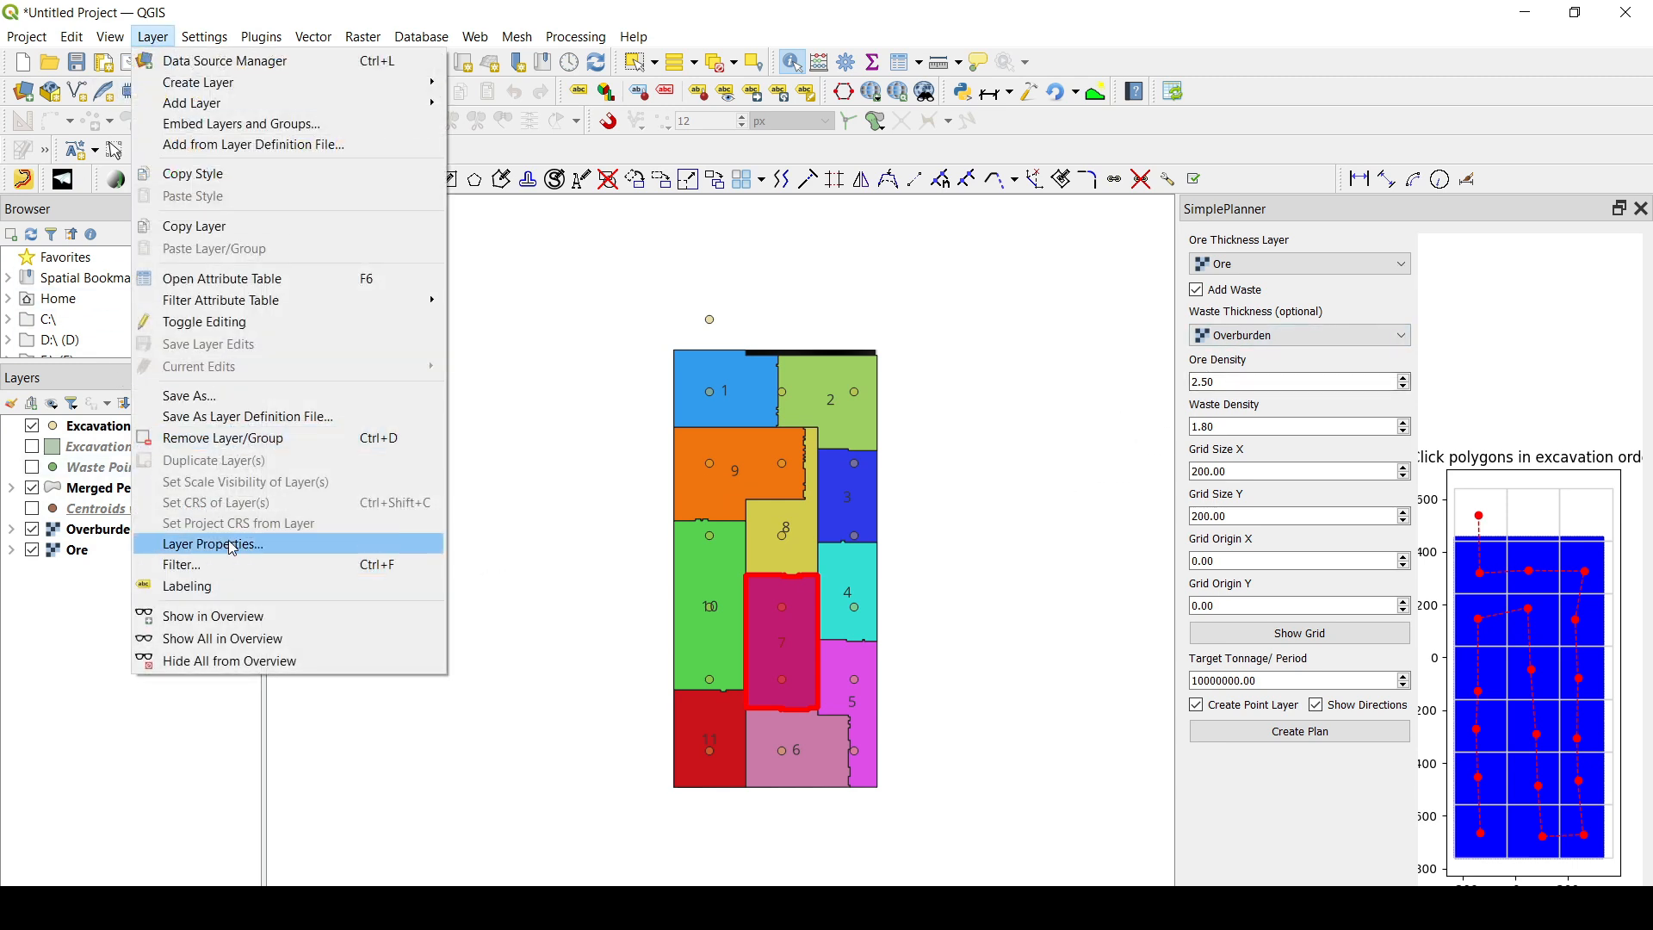
{"action": "mouse_move", "coordinate": [118, 40]}
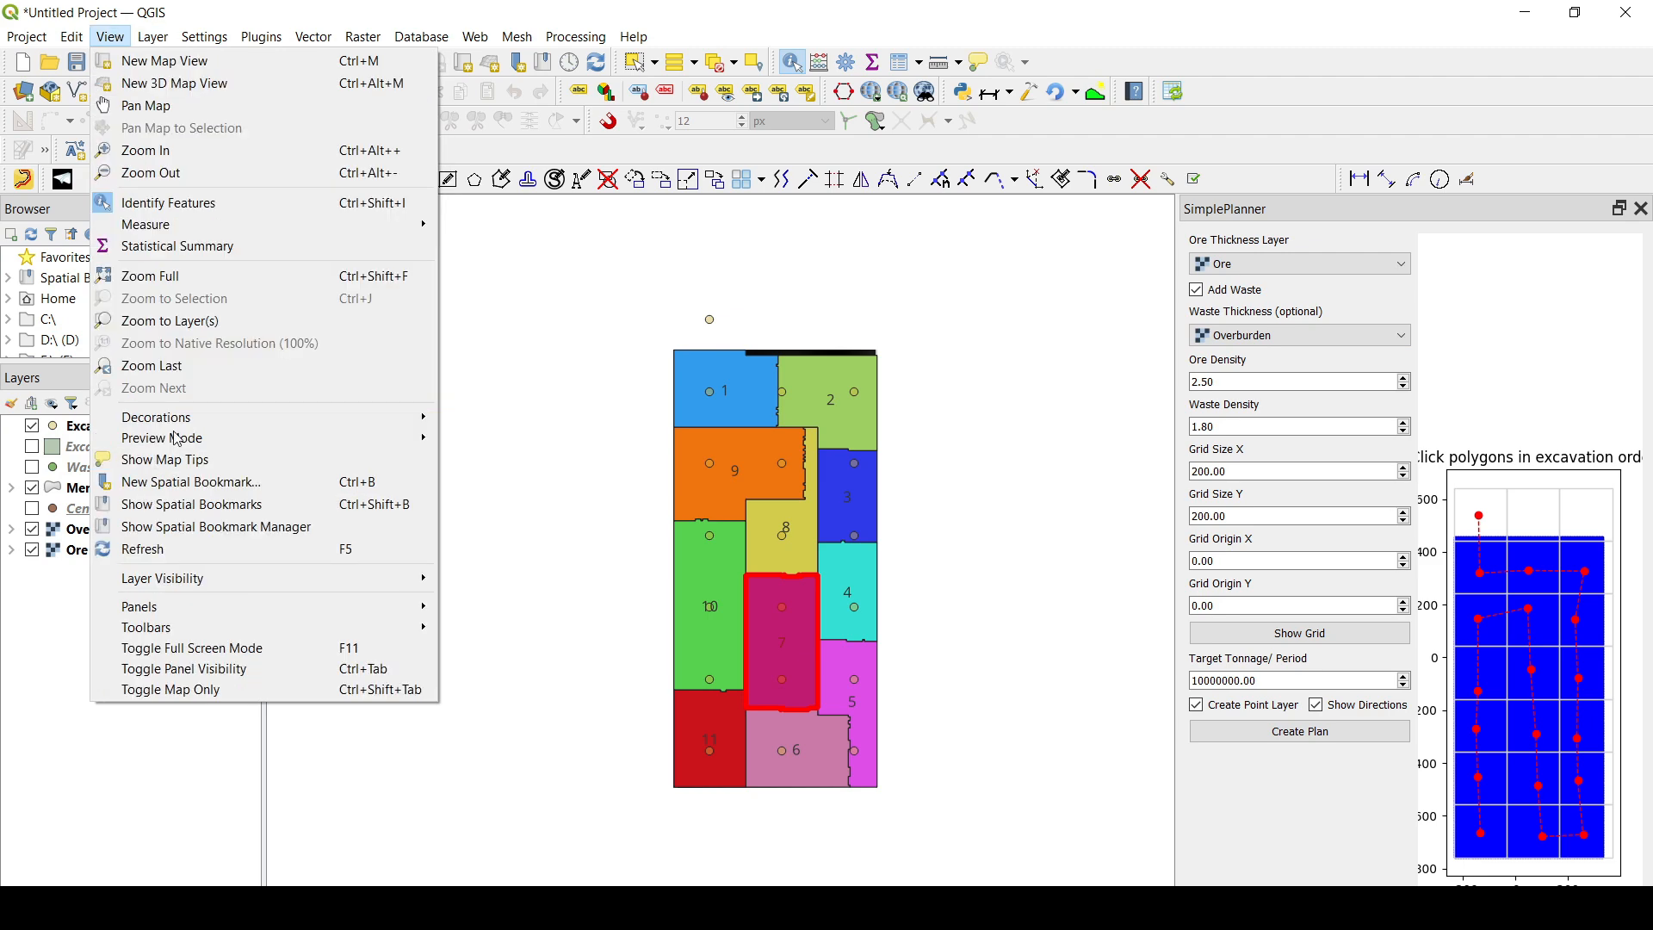
{"action": "mouse_move", "coordinate": [190, 614]}
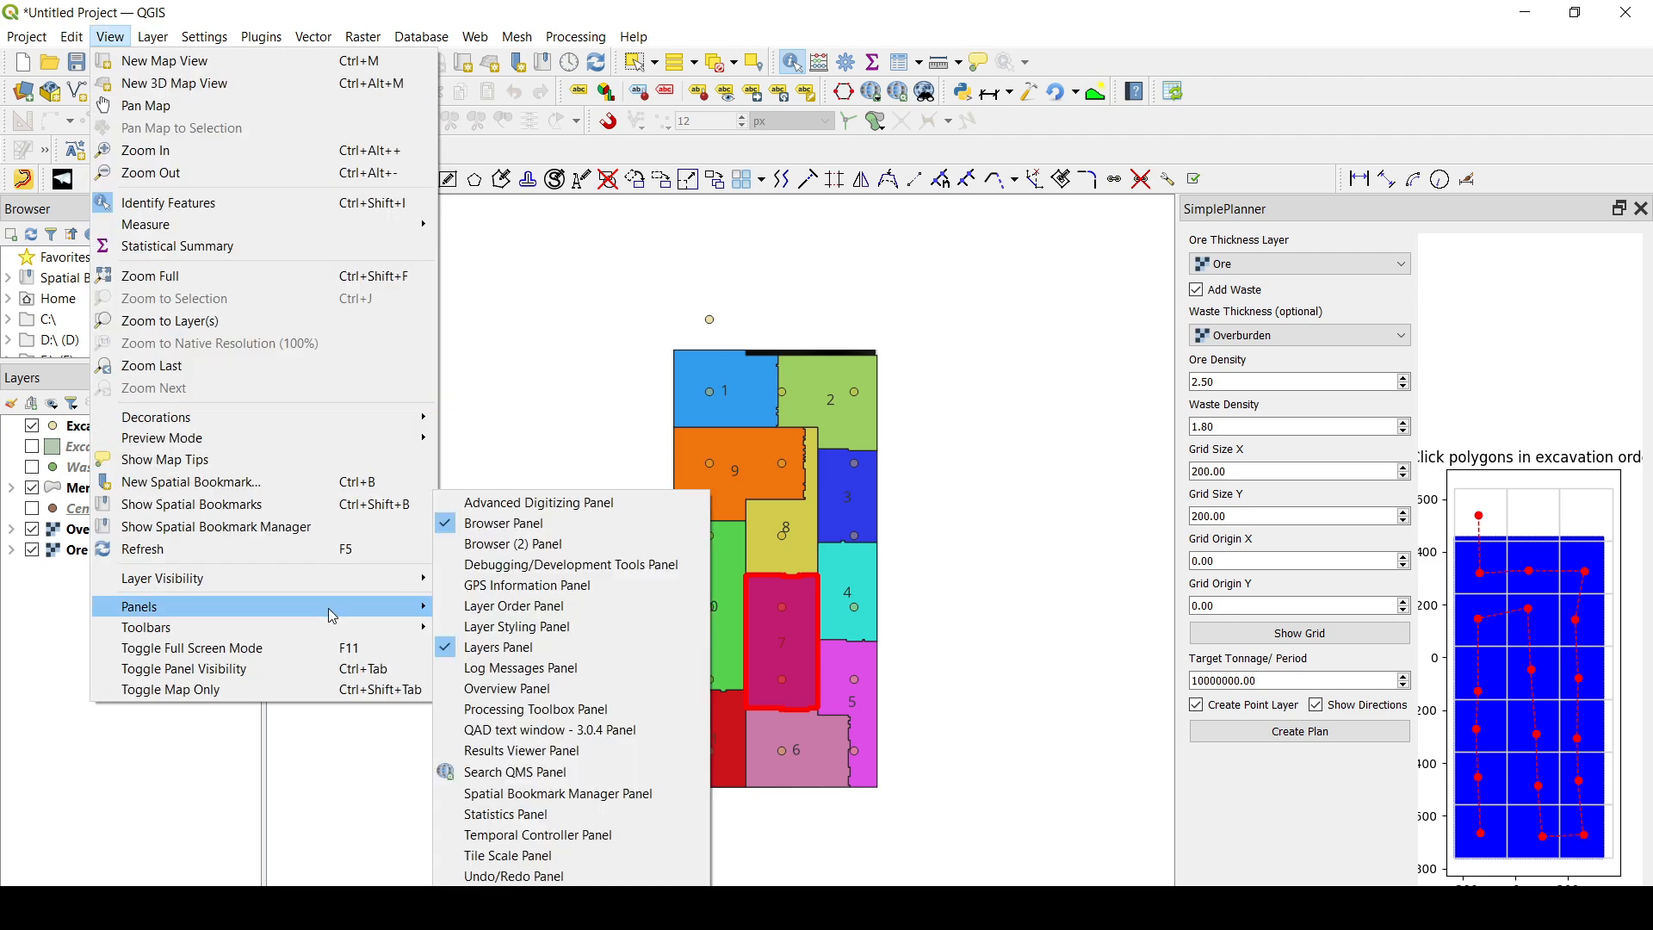
{"action": "left_click", "coordinate": [497, 627]}
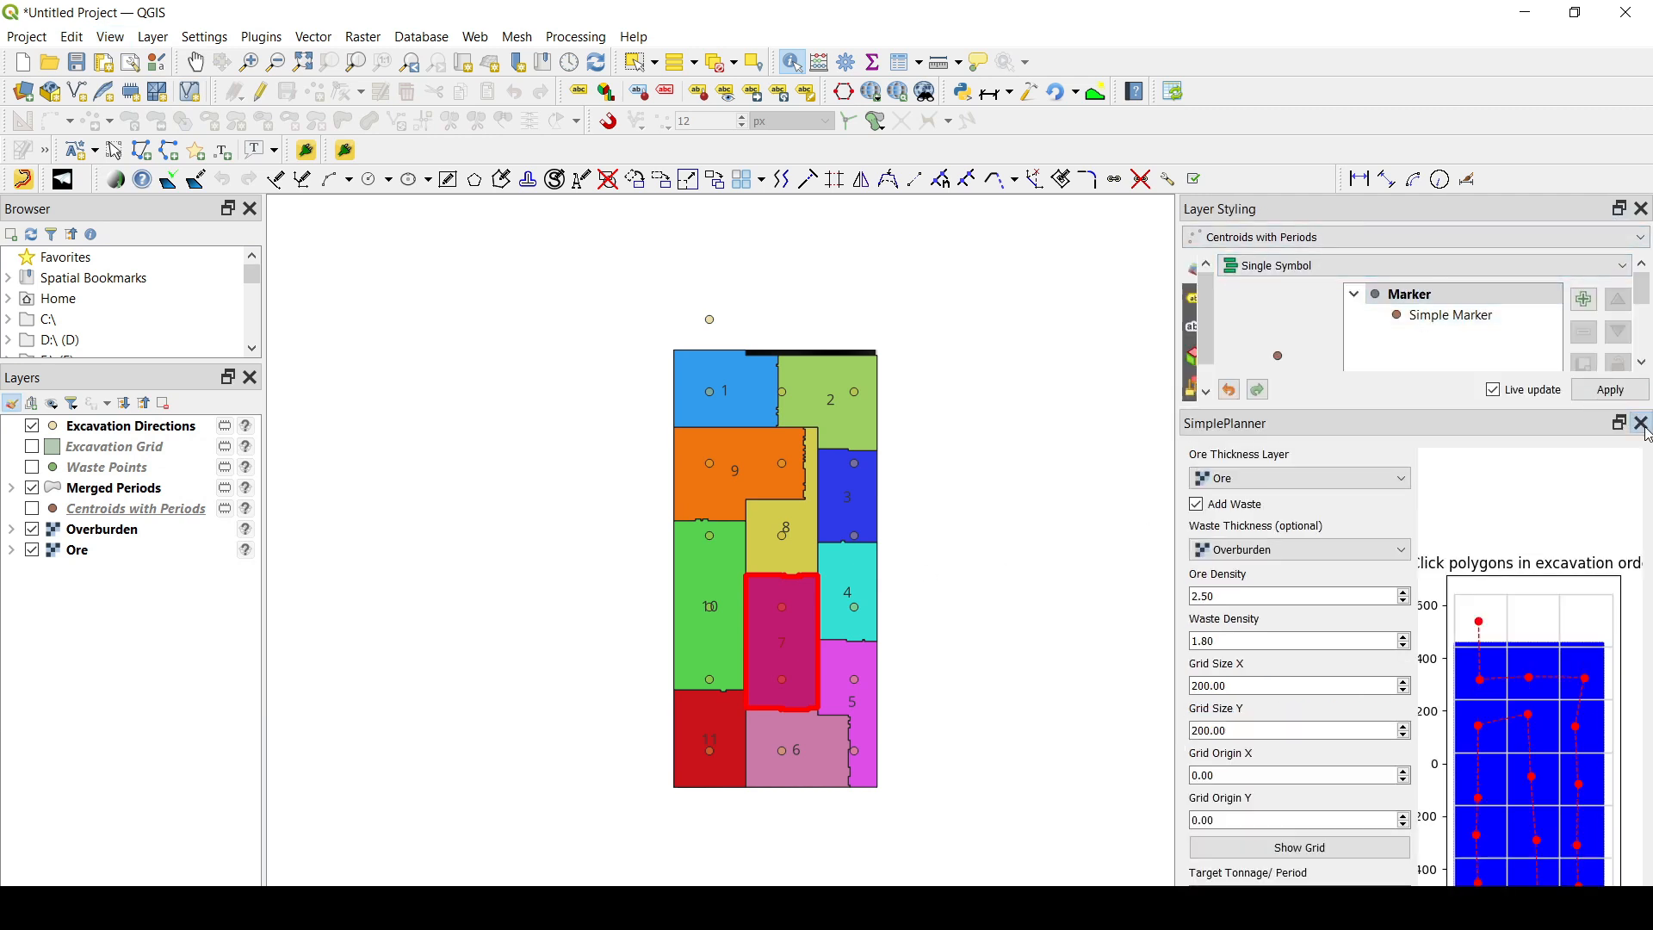
{"action": "left_click", "coordinate": [1644, 426]}
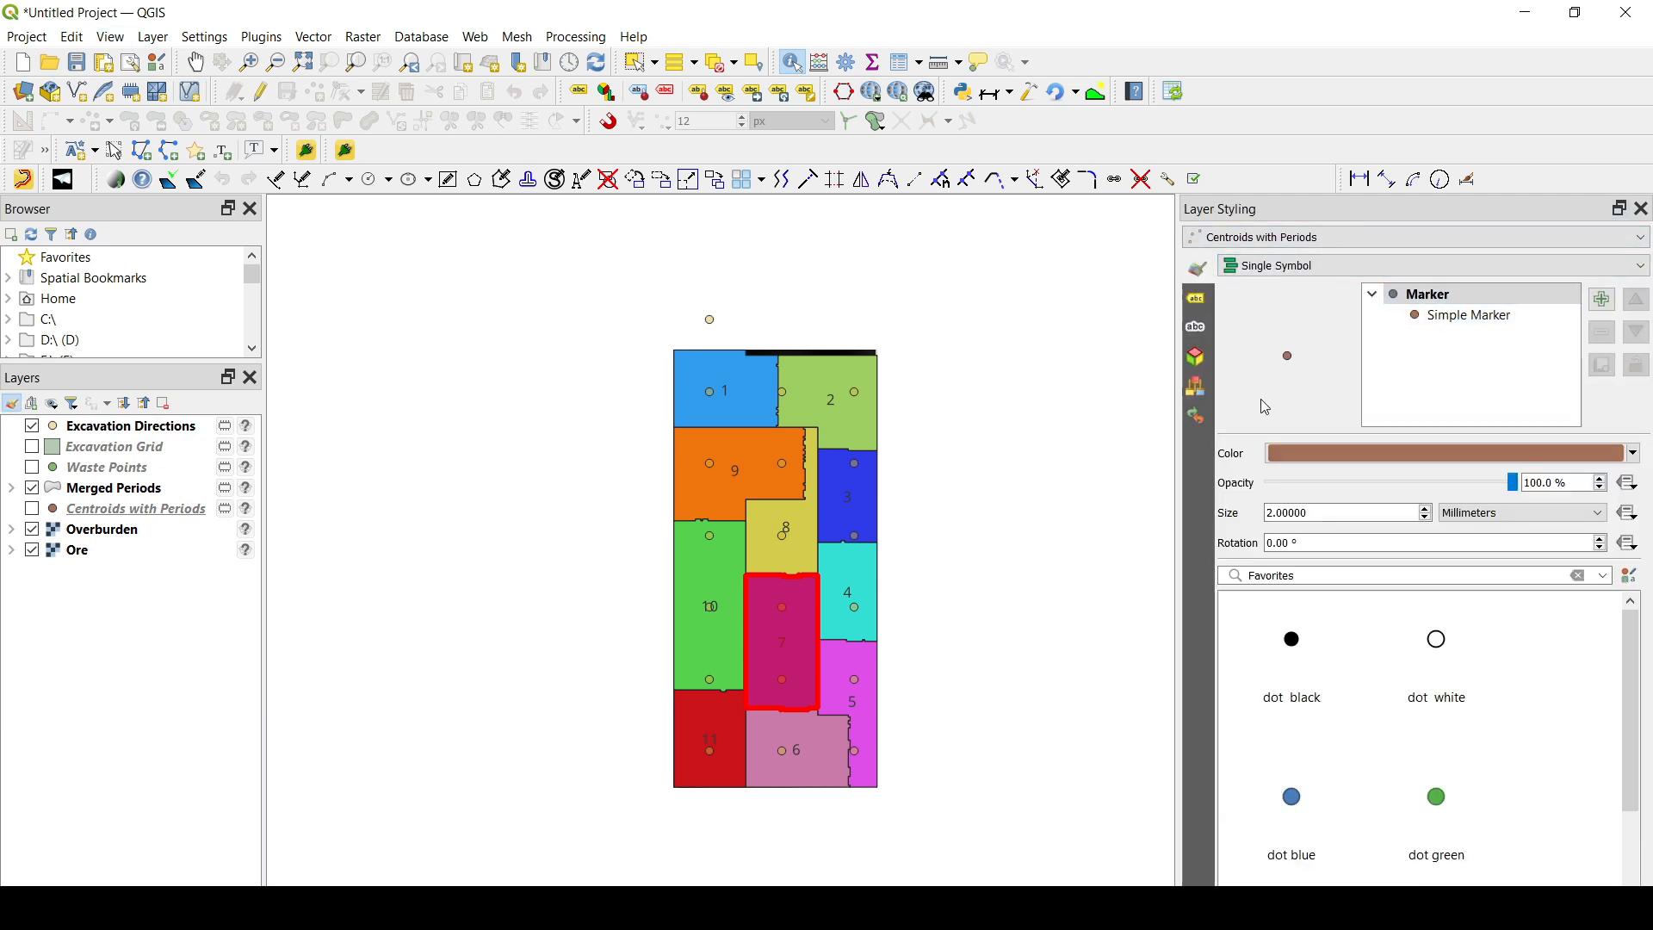
{"action": "left_click", "coordinate": [123, 427]}
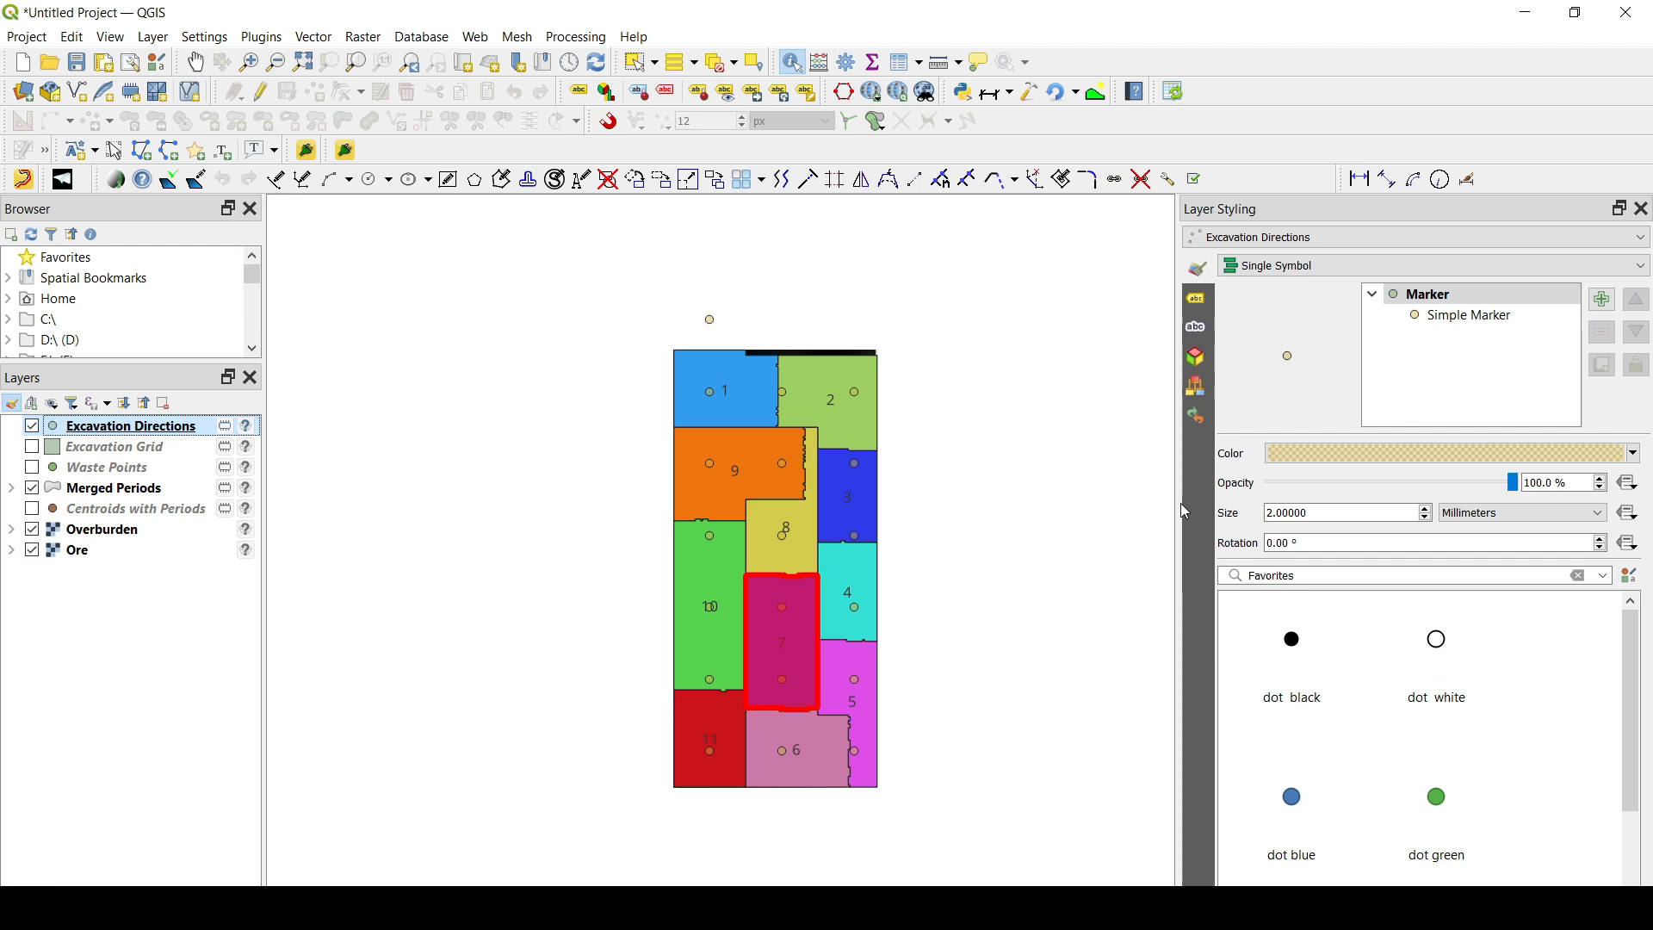
- Change the Excavation Directions simple marker to an arrow shape with a size of 8 millimetres
{"action": "left_click_drag", "start_coordinate": [1179, 506], "coordinate": [1017, 482]}
{"action": "left_click", "coordinate": [1318, 318]}
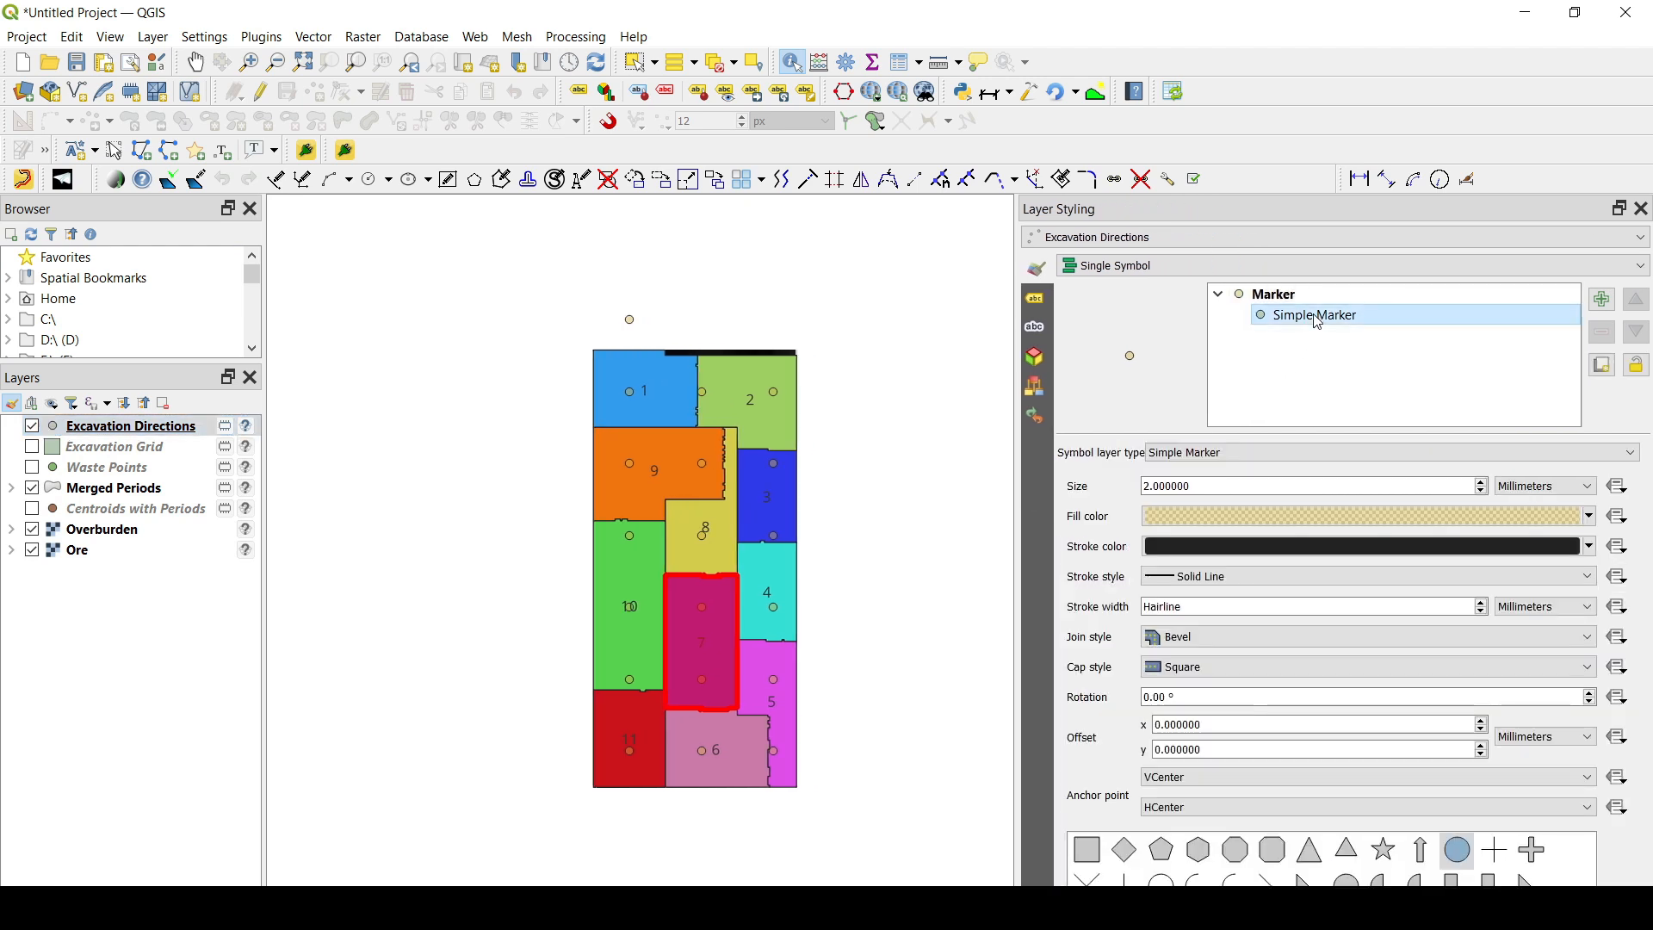
{"action": "left_click", "coordinate": [1421, 850]}
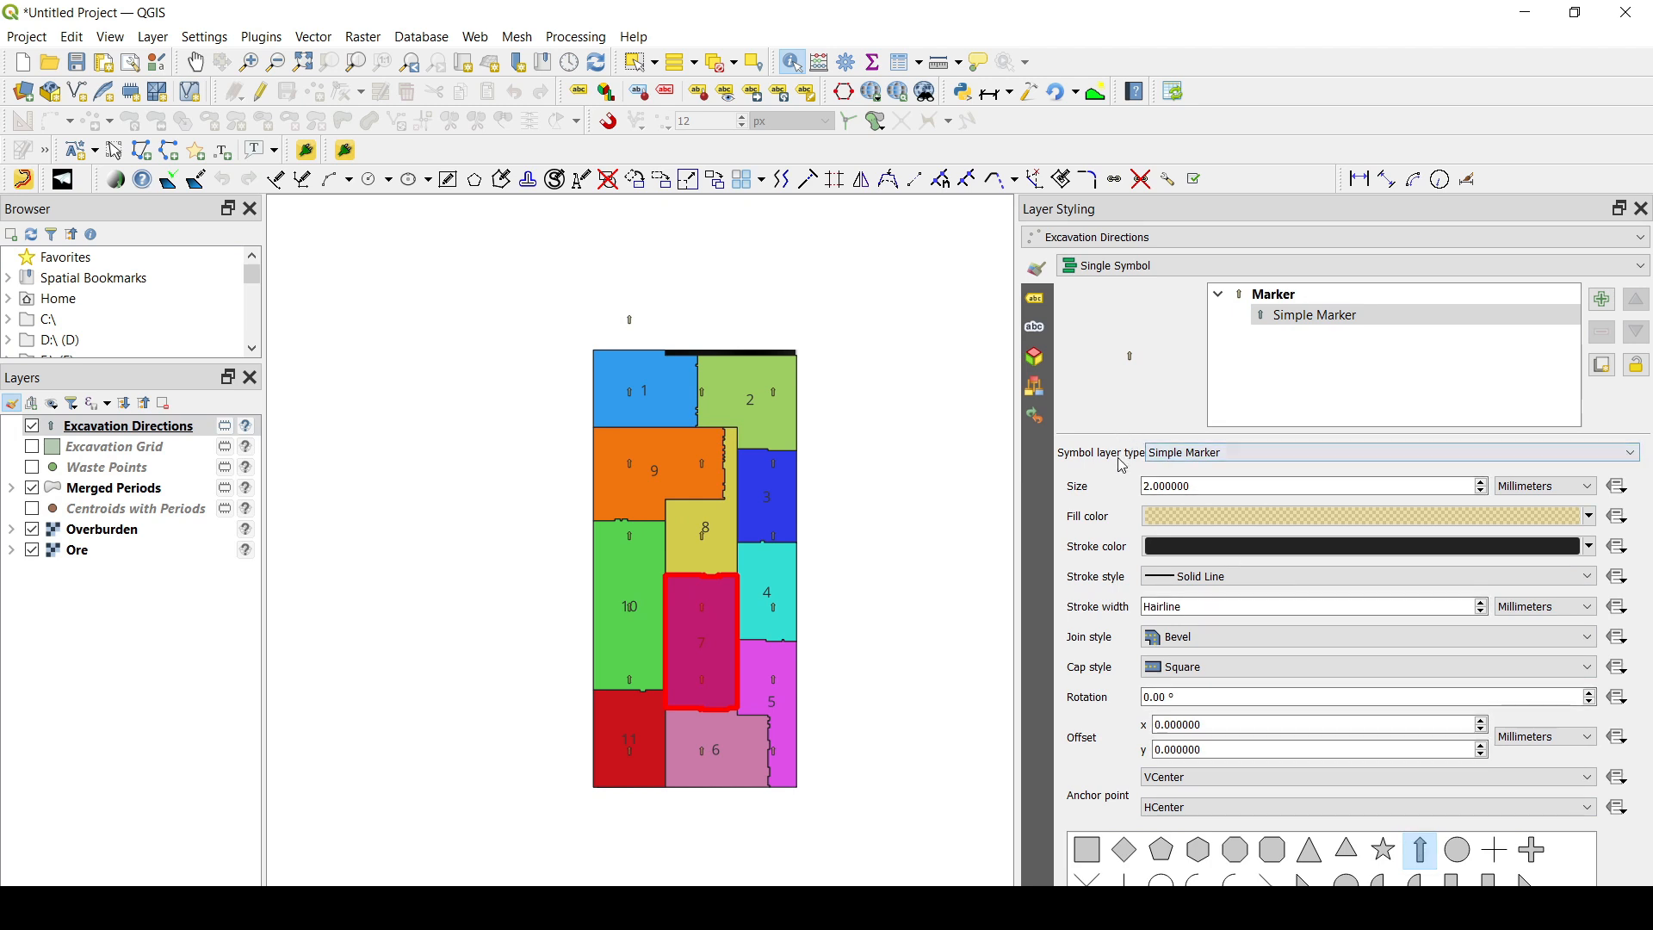
{"action": "left_click_drag", "start_coordinate": [1200, 486], "coordinate": [1103, 491]}
{"action": "type", "text": "8"}
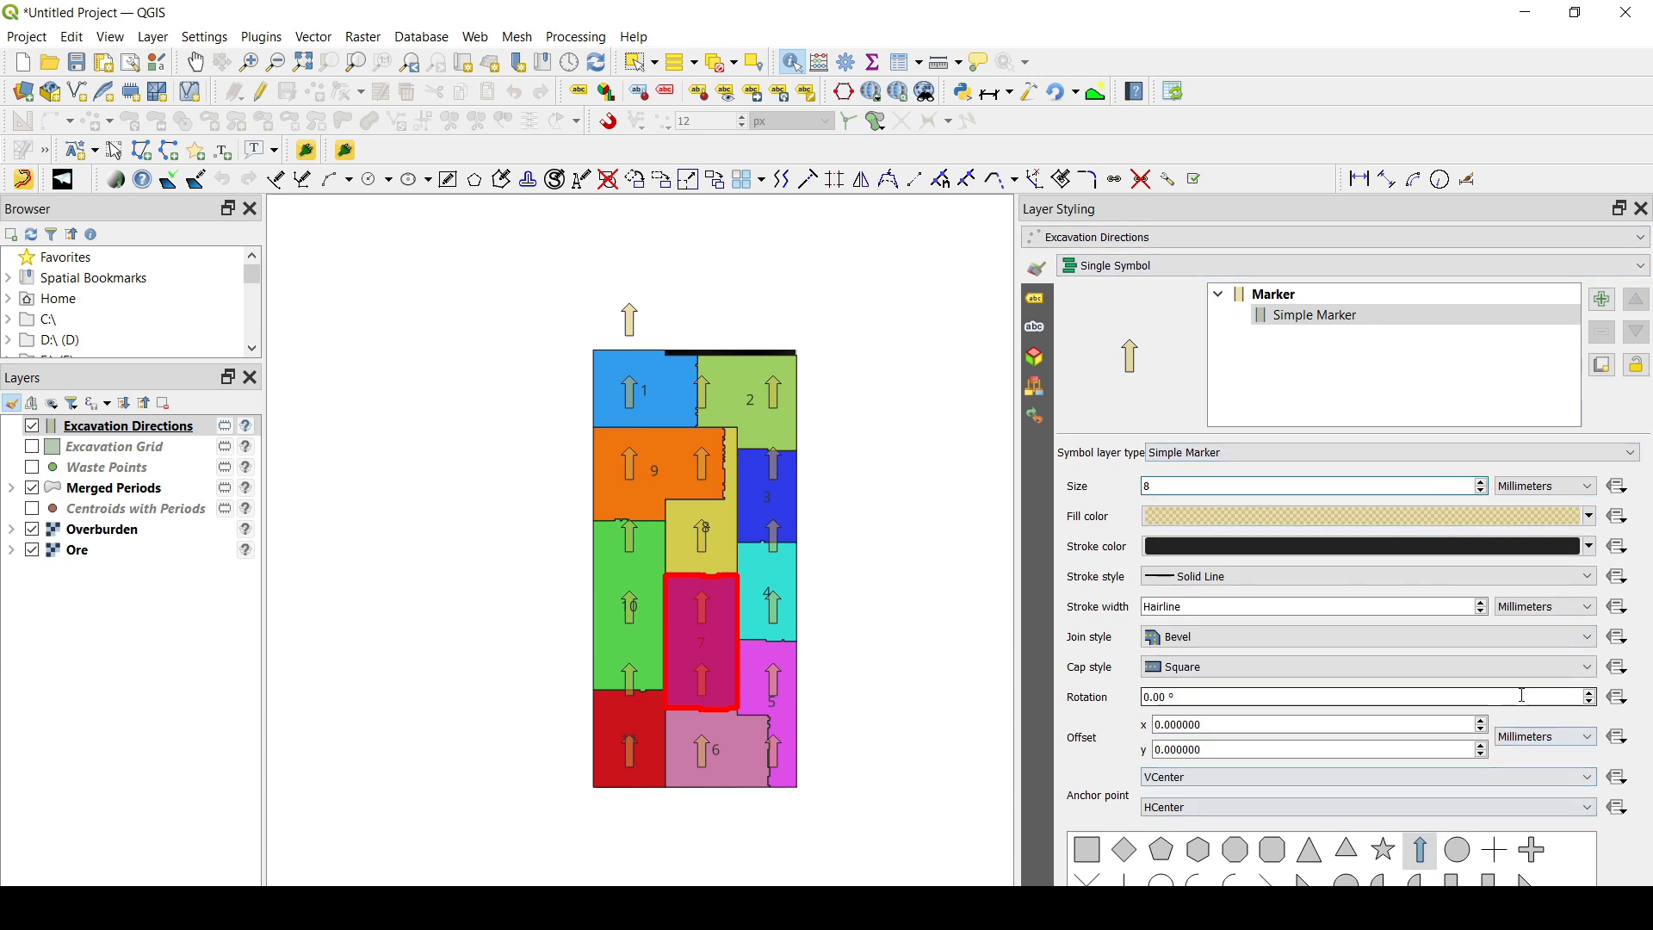
- Set a data-defined override so the arrow markers' rotation follows the azimuth field
{"action": "left_click", "coordinate": [1619, 697]}
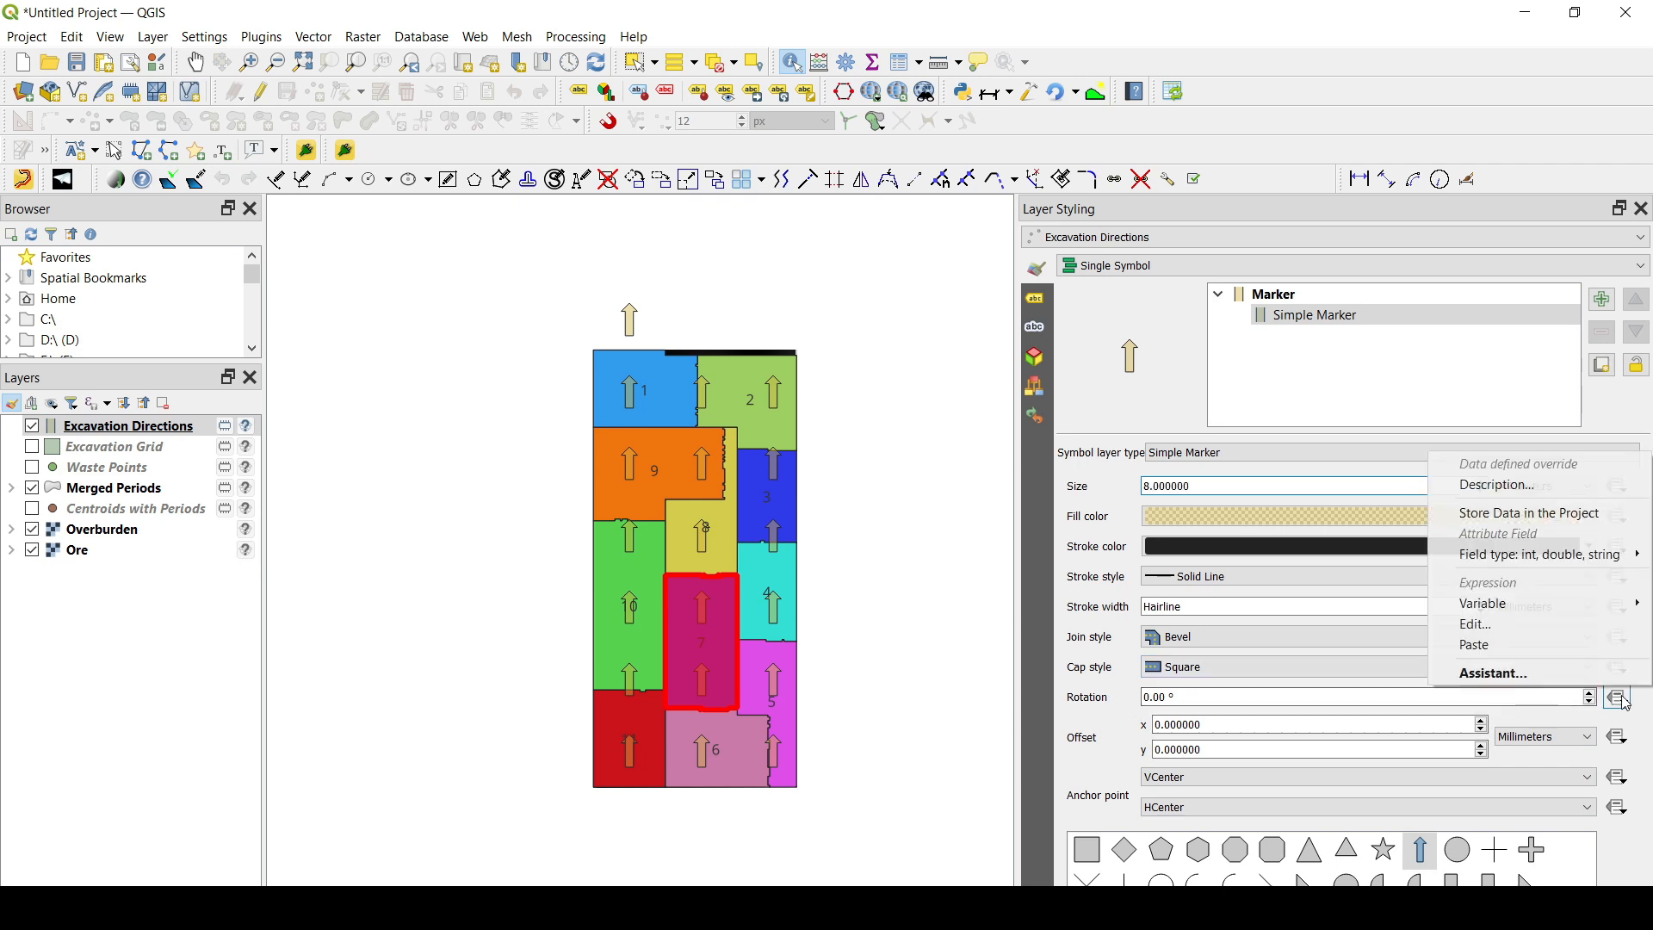
{"action": "mouse_move", "coordinate": [1505, 560]}
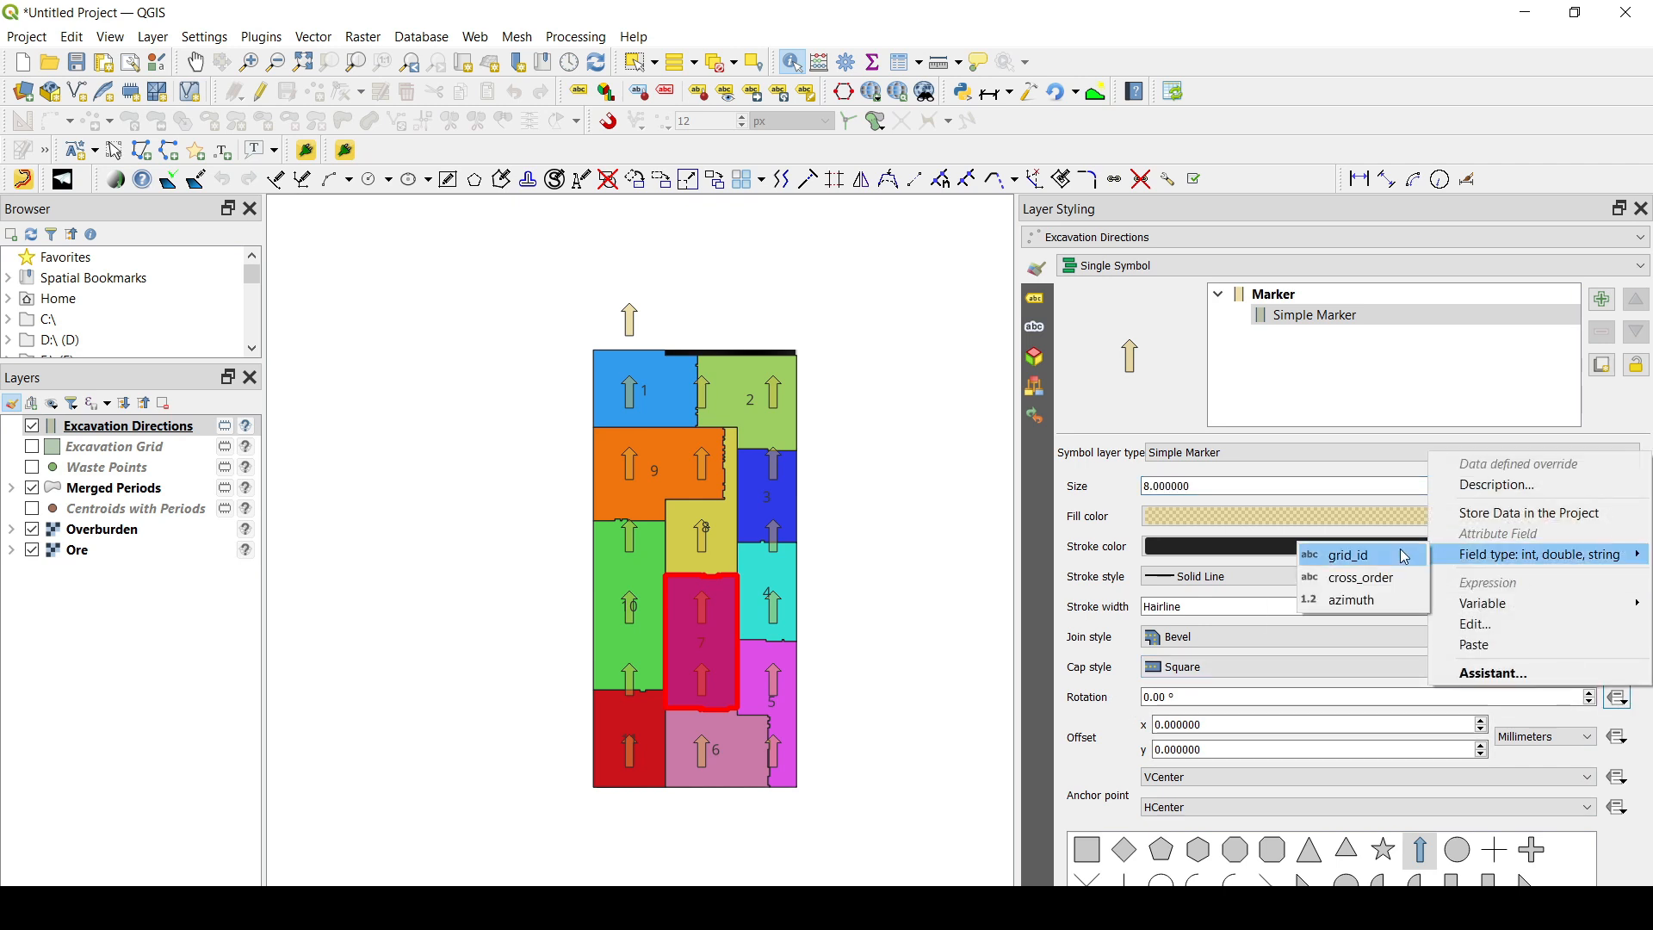
{"action": "left_click", "coordinate": [1355, 602]}
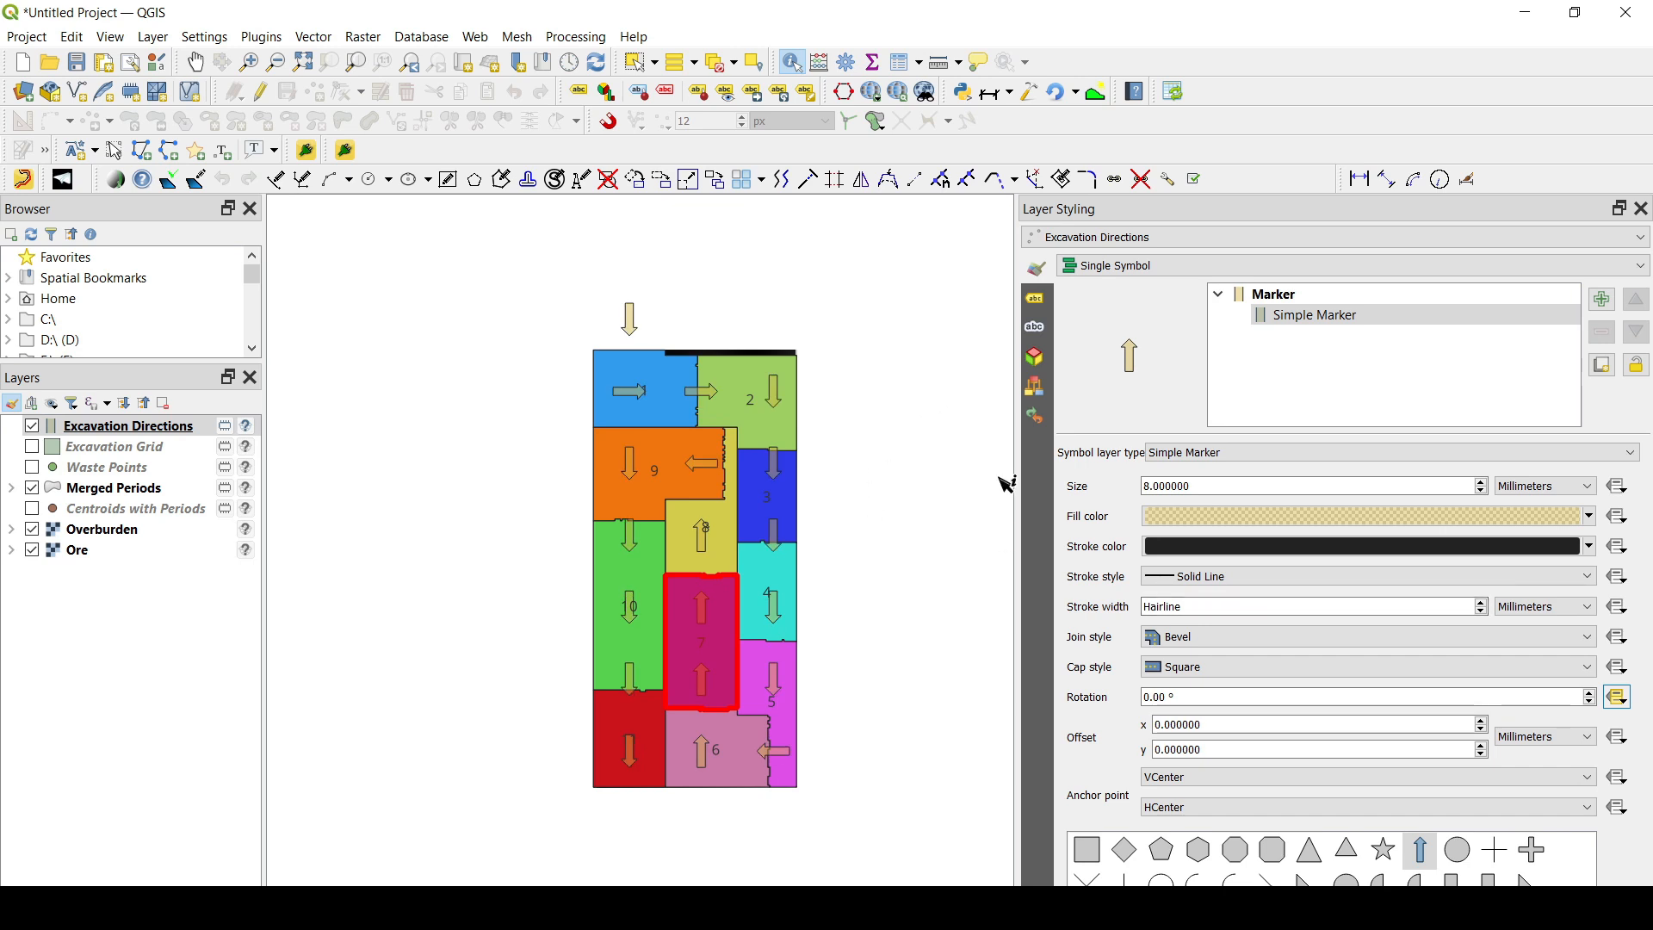
- Set the arrow markers' fill color to black (#000000) at 100% opacity and return to the marker settings
{"action": "left_click", "coordinate": [1201, 516]}
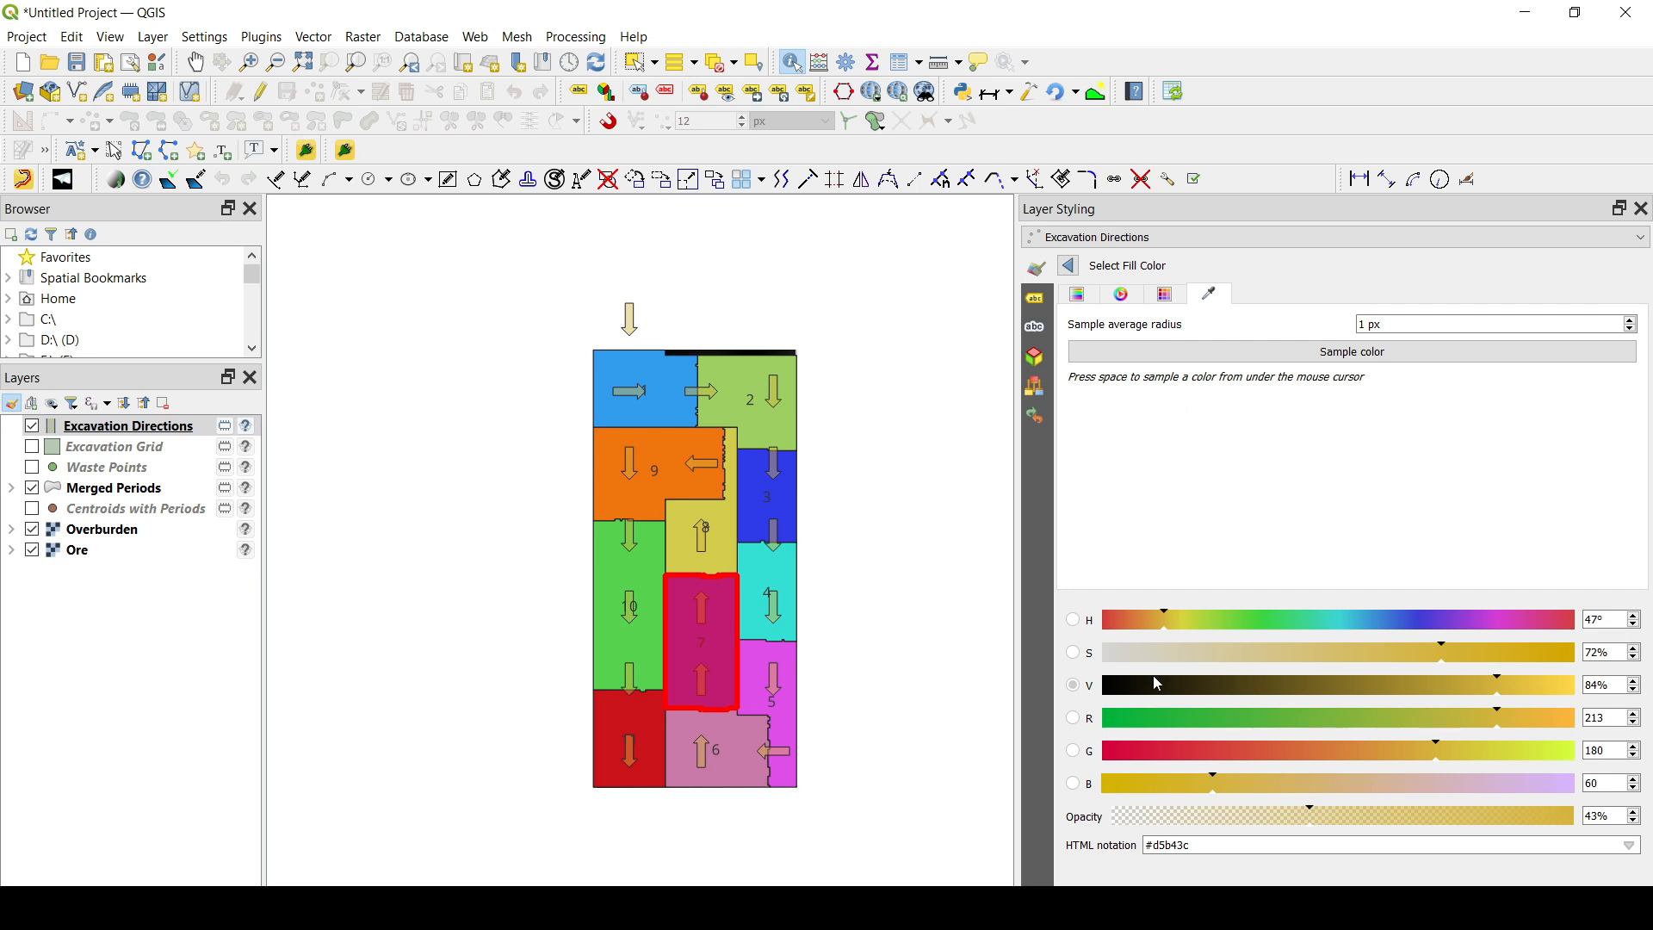
{"action": "left_click_drag", "start_coordinate": [1157, 684], "coordinate": [1070, 686]}
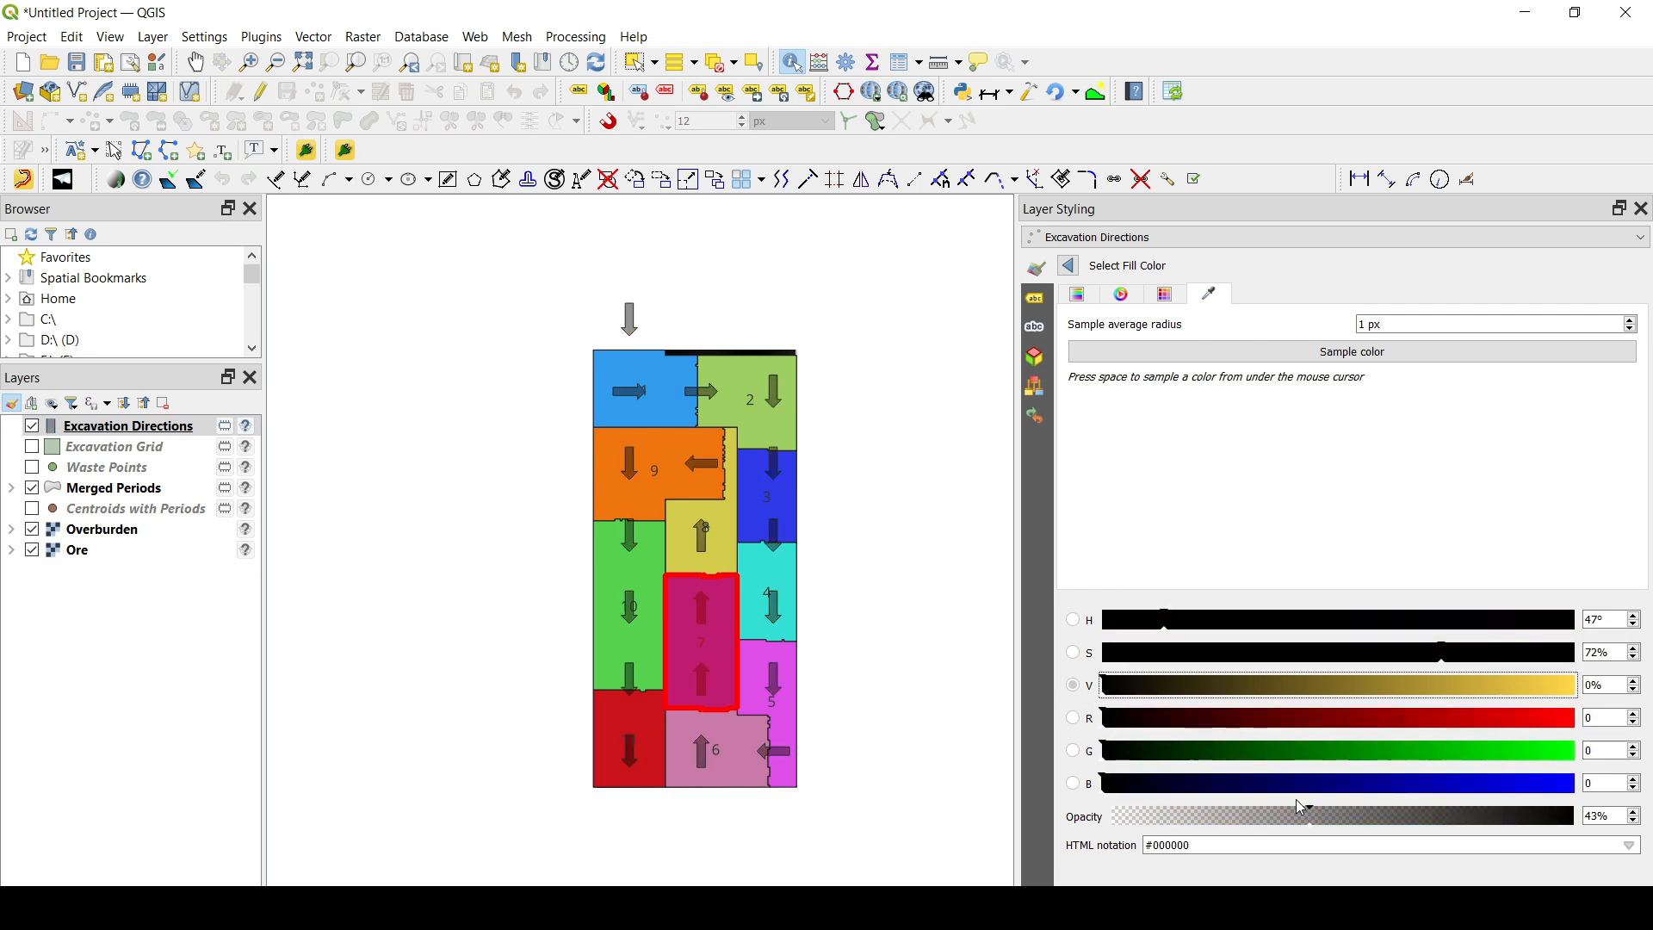
{"action": "left_click_drag", "start_coordinate": [1302, 808], "coordinate": [1580, 816]}
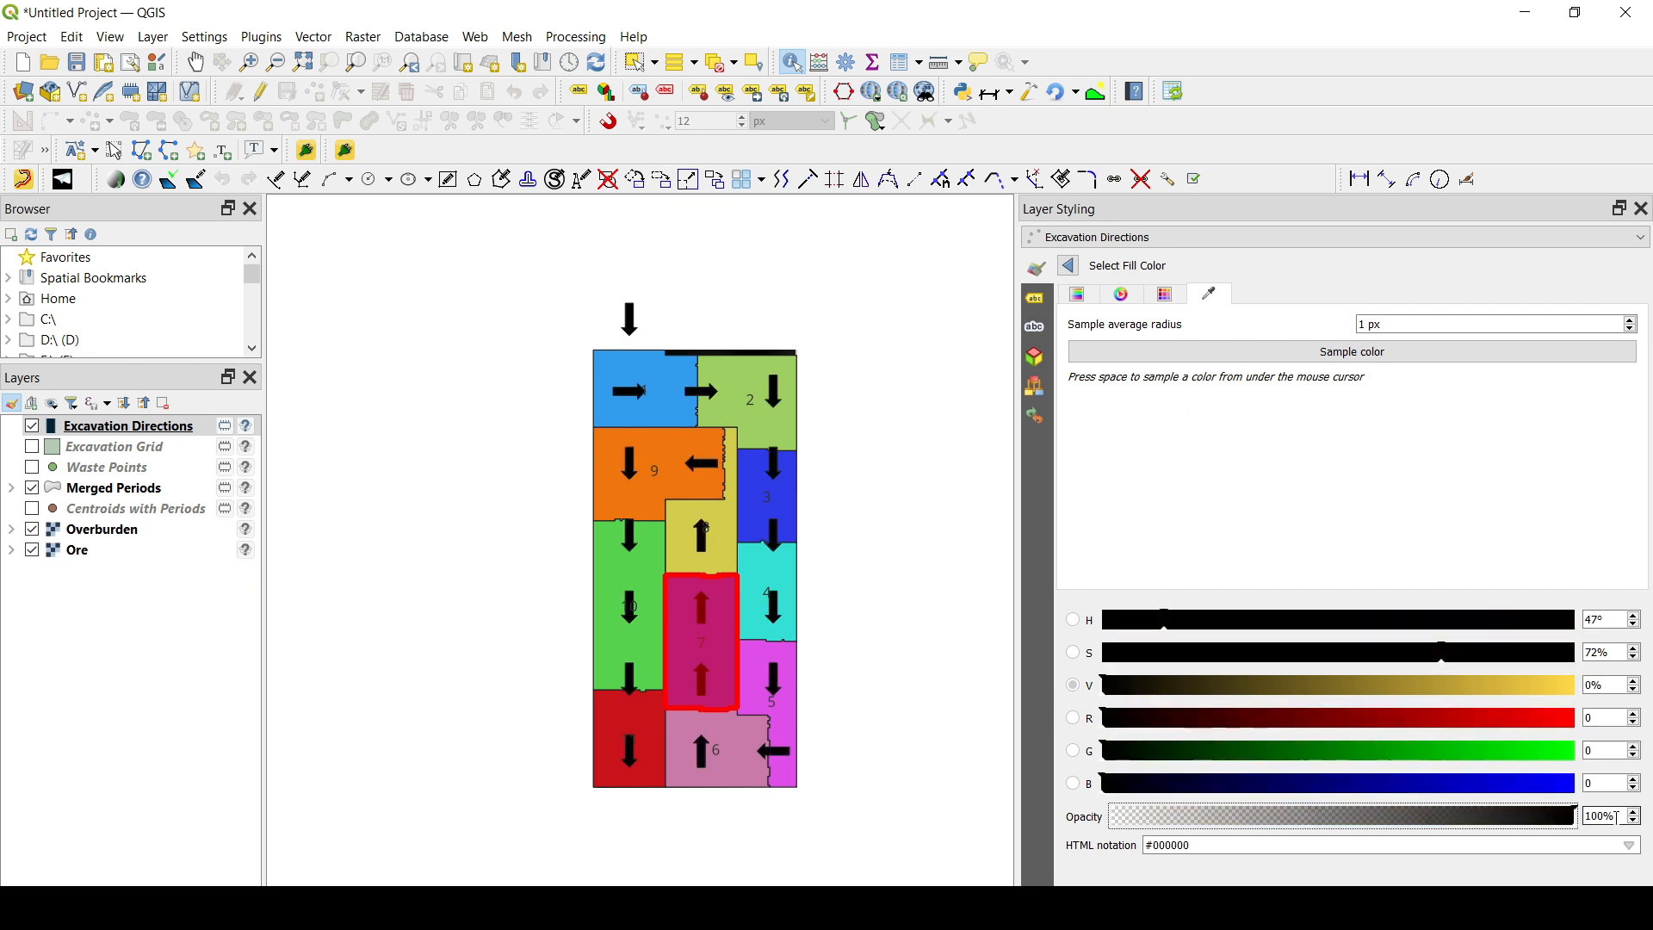
{"action": "left_click", "coordinate": [1067, 267]}
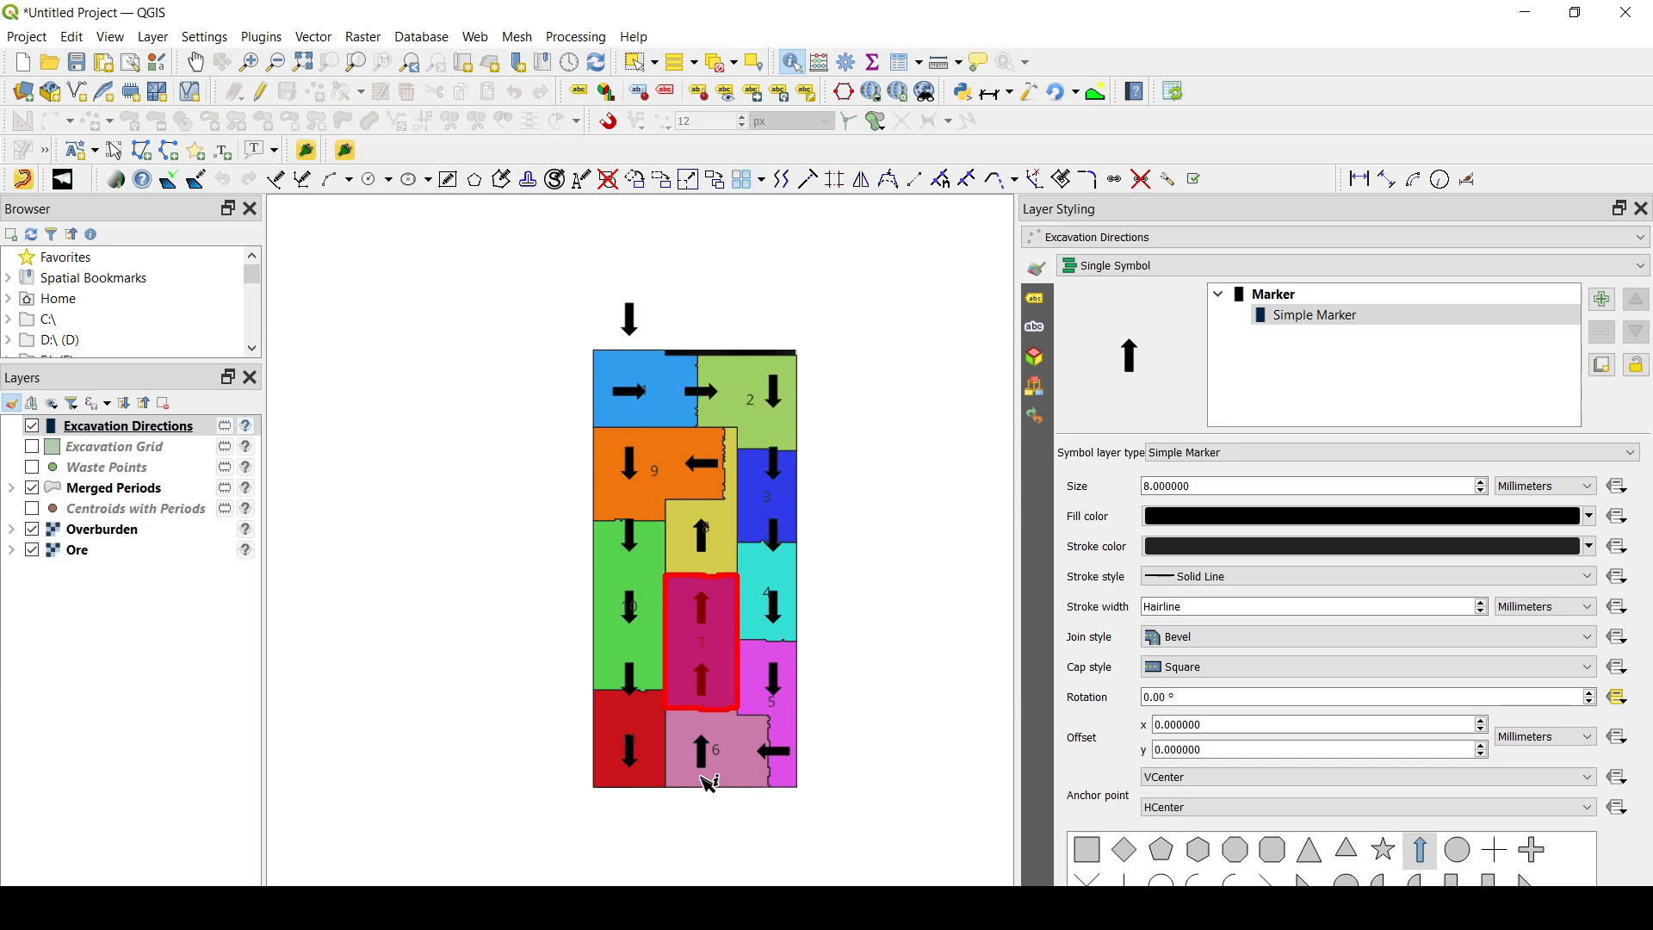
- Review the total tonnage and waste tonnage per period in the Merged Periods attribute table, widening both columns, and close it
{"action": "left_click", "coordinate": [115, 453]}
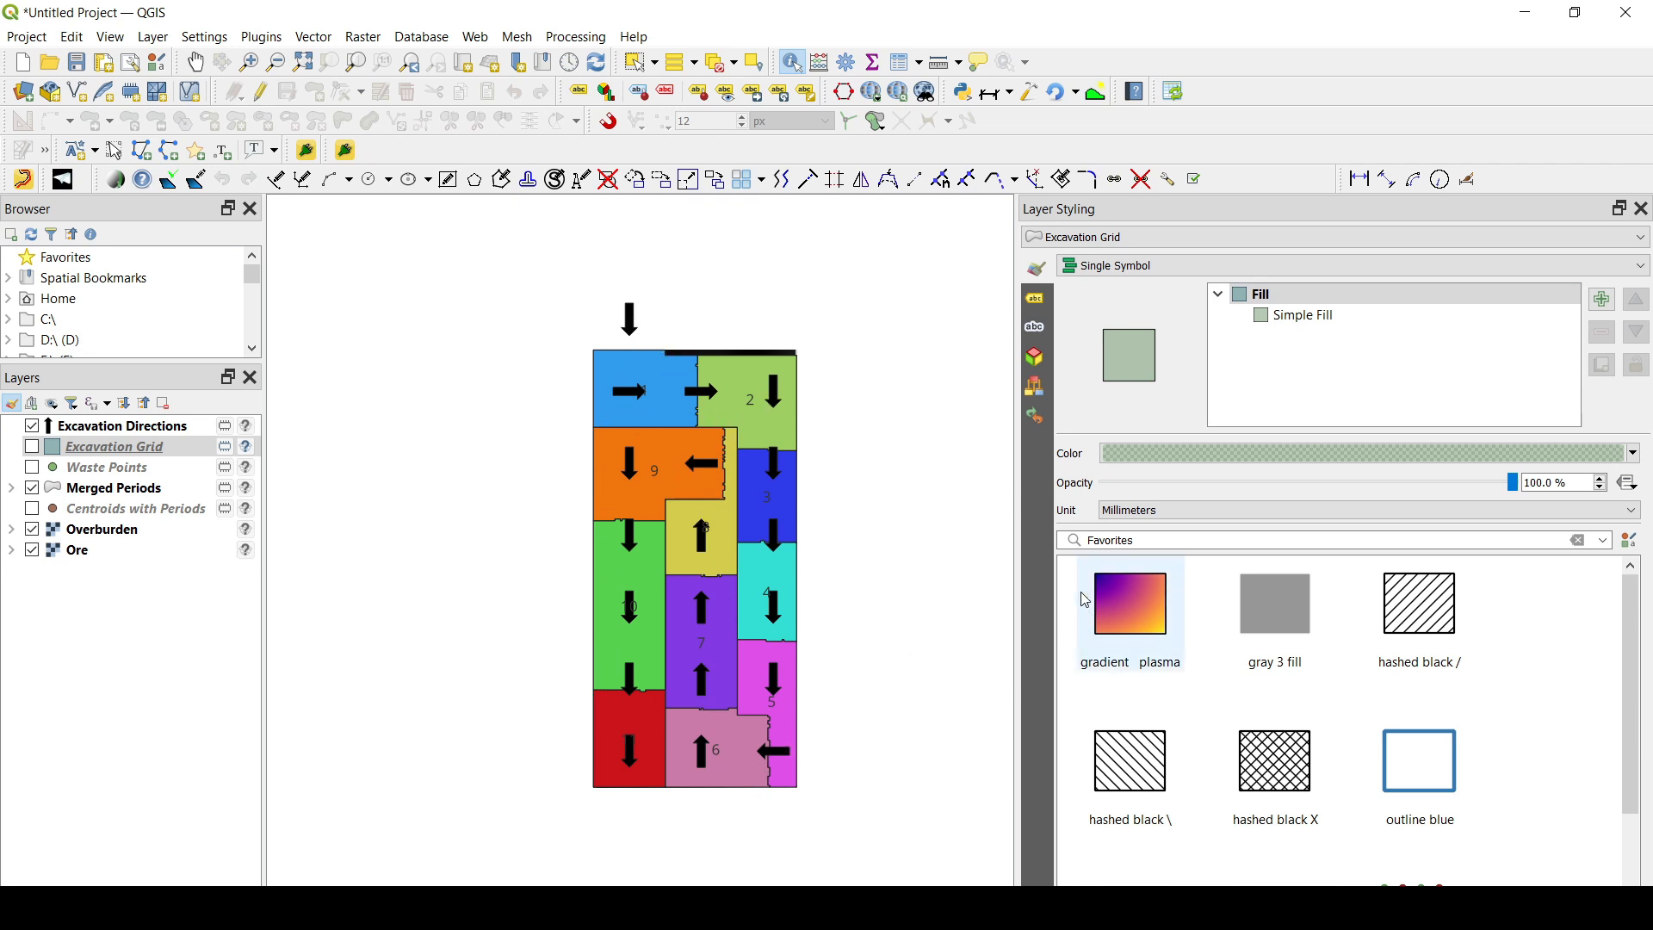
{"action": "left_click_drag", "start_coordinate": [1018, 571], "coordinate": [1150, 571]}
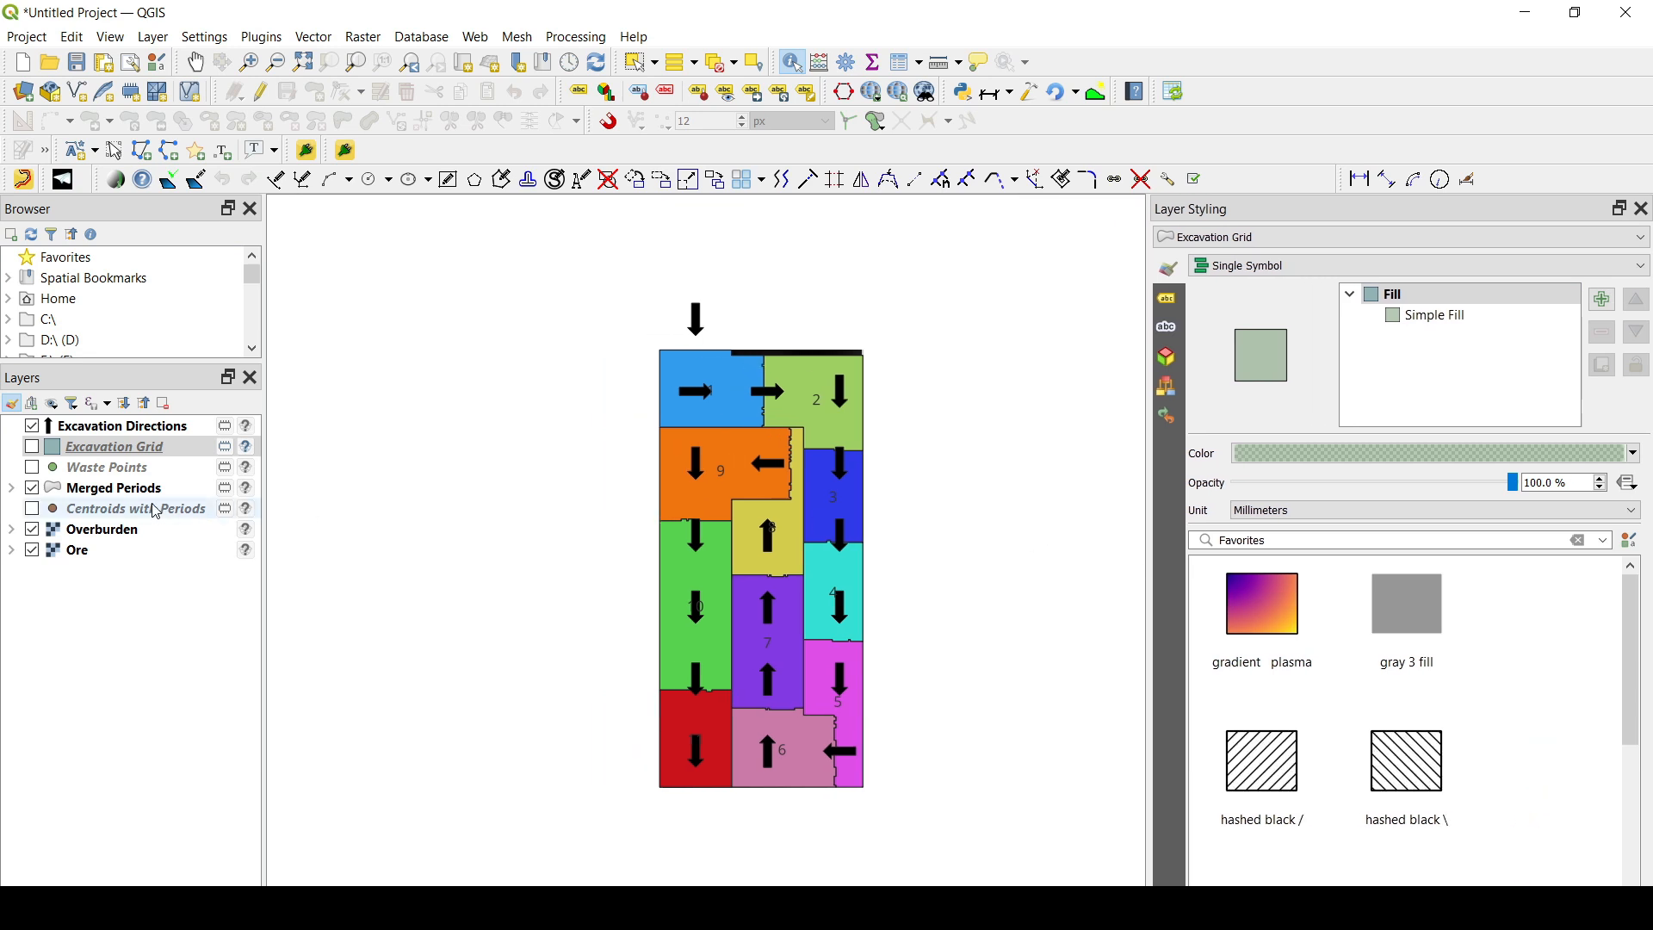
{"action": "left_click", "coordinate": [94, 488]}
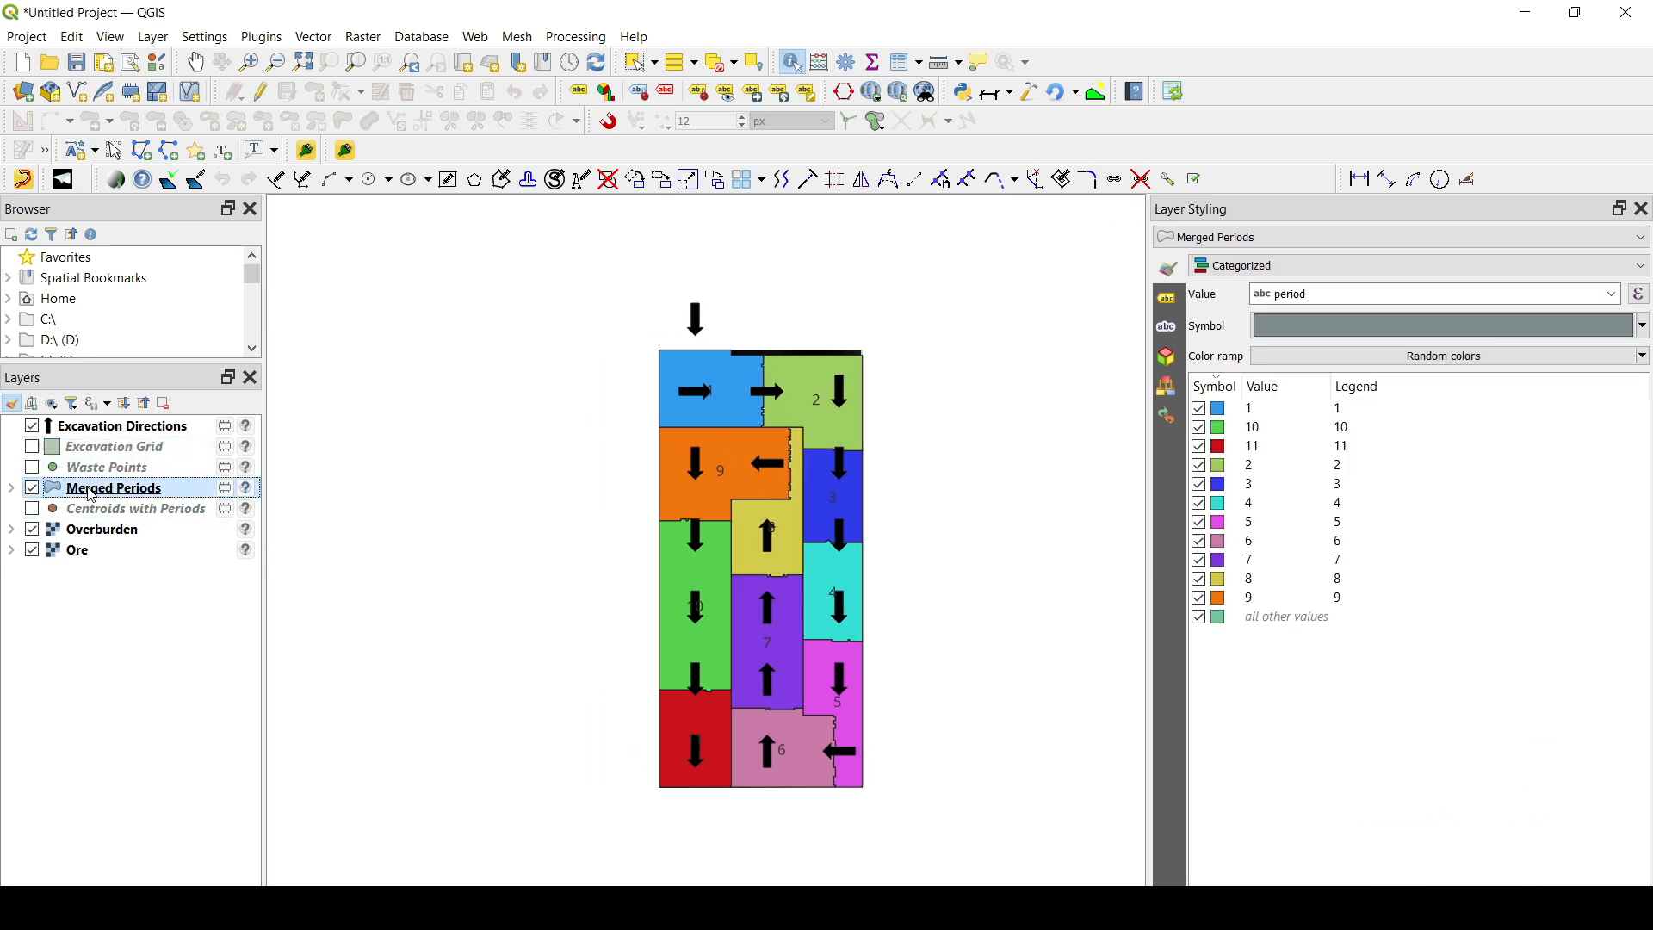
{"action": "right_click", "coordinate": [89, 488]}
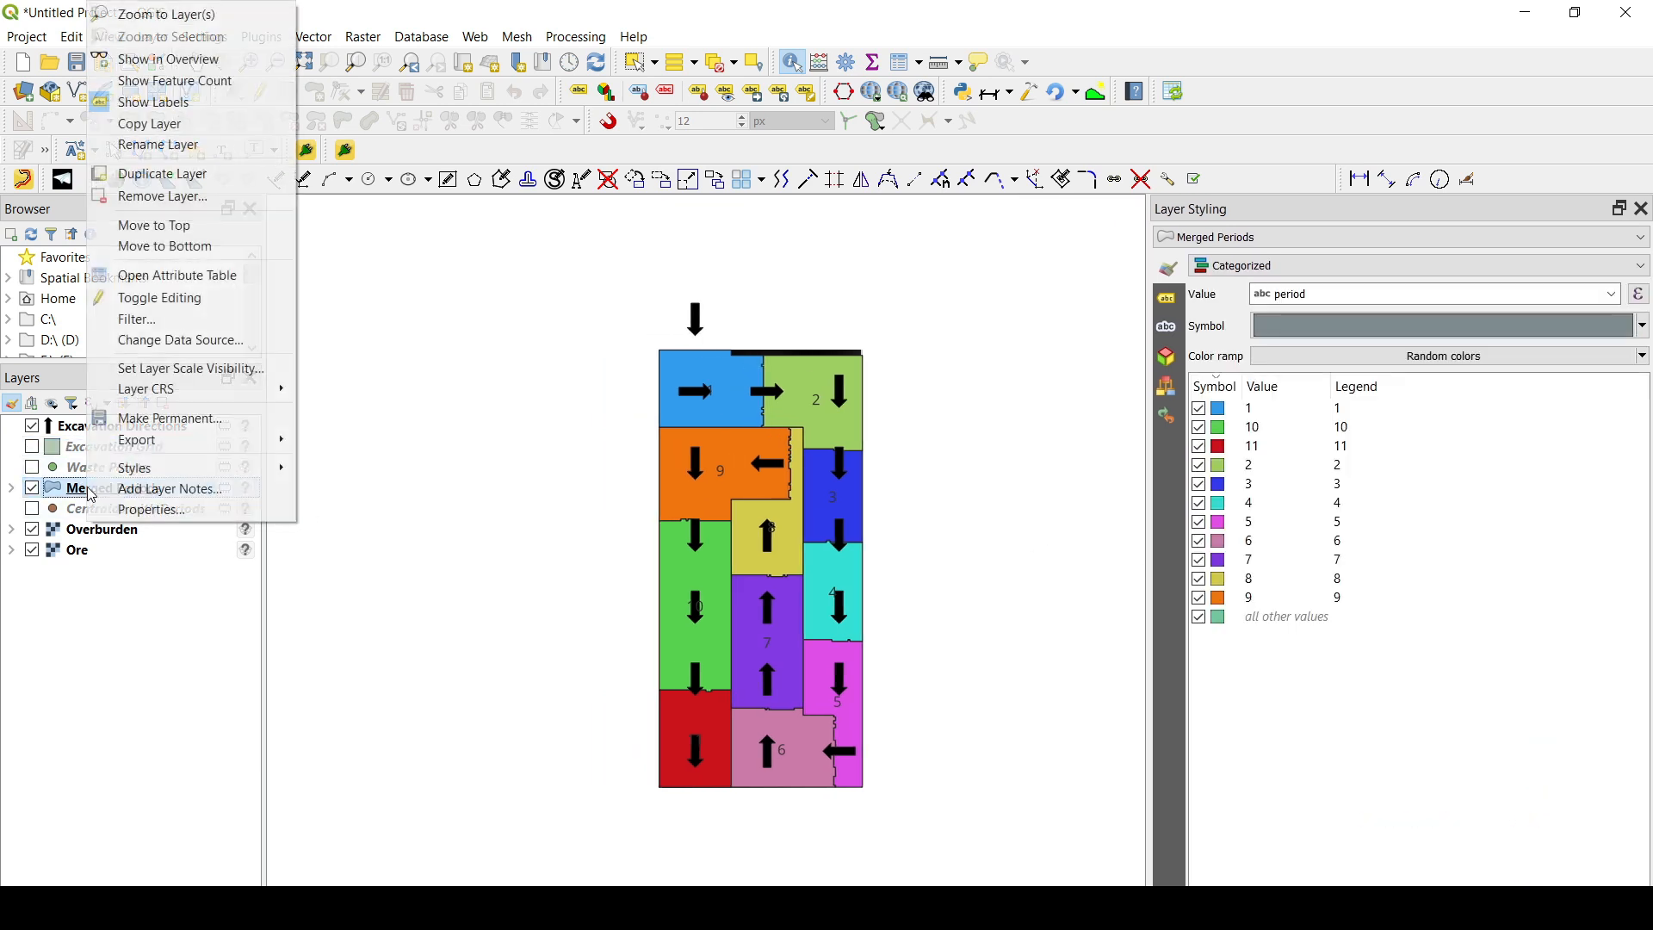
{"action": "left_click", "coordinate": [178, 276]}
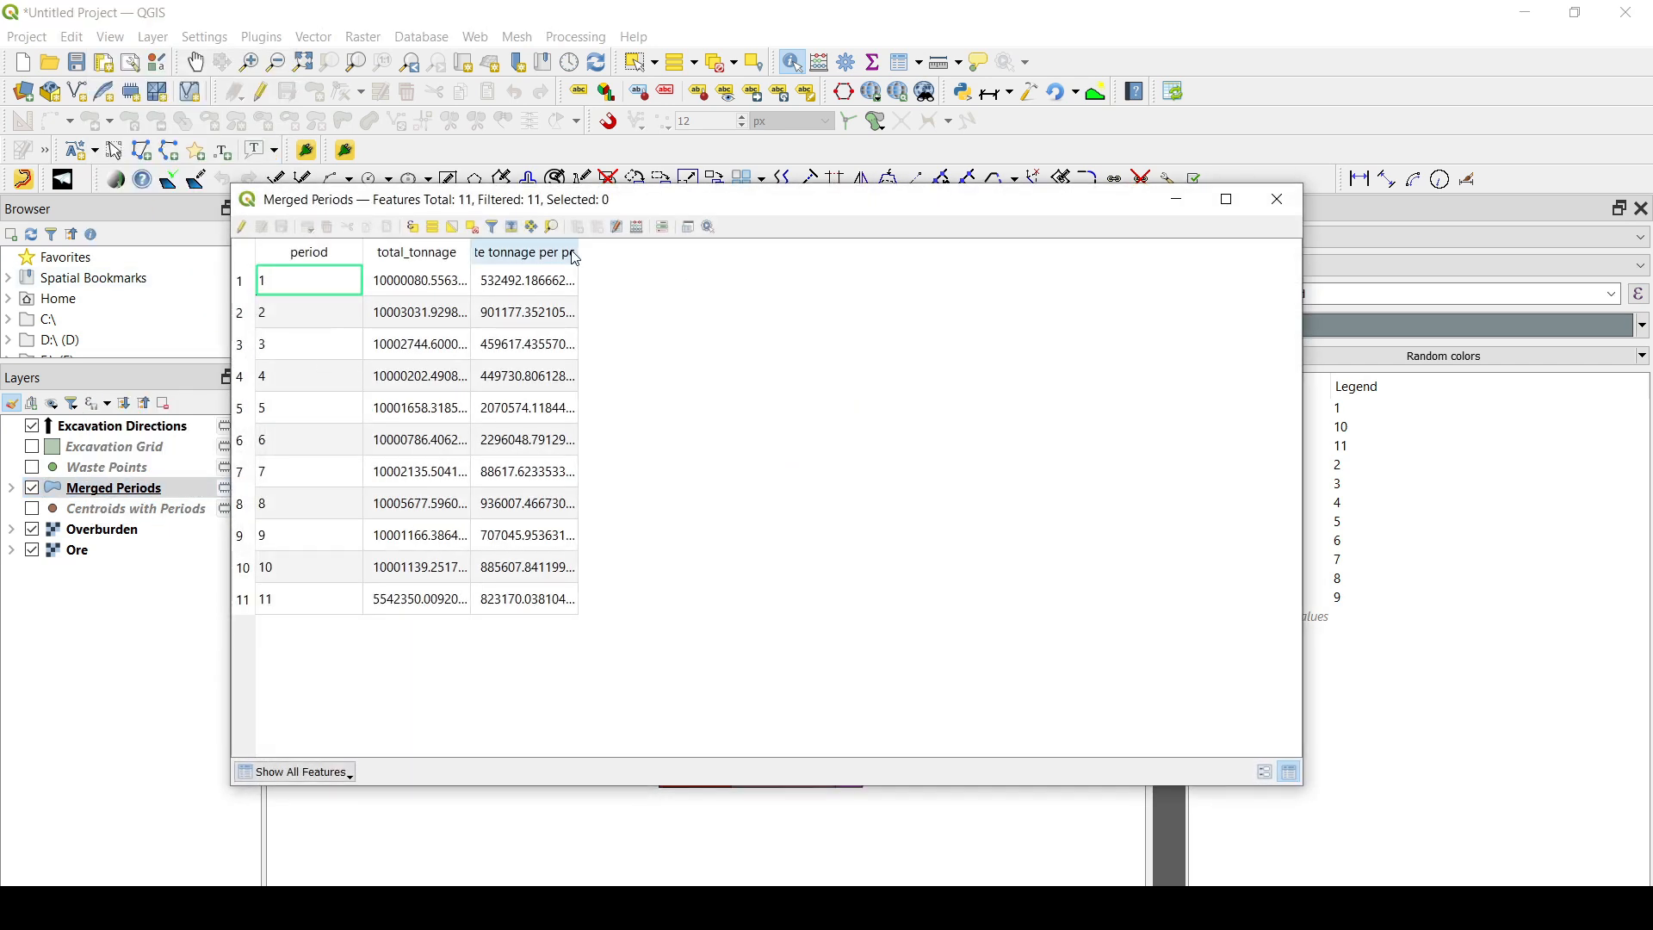
{"action": "left_click_drag", "start_coordinate": [578, 252], "coordinate": [686, 252]}
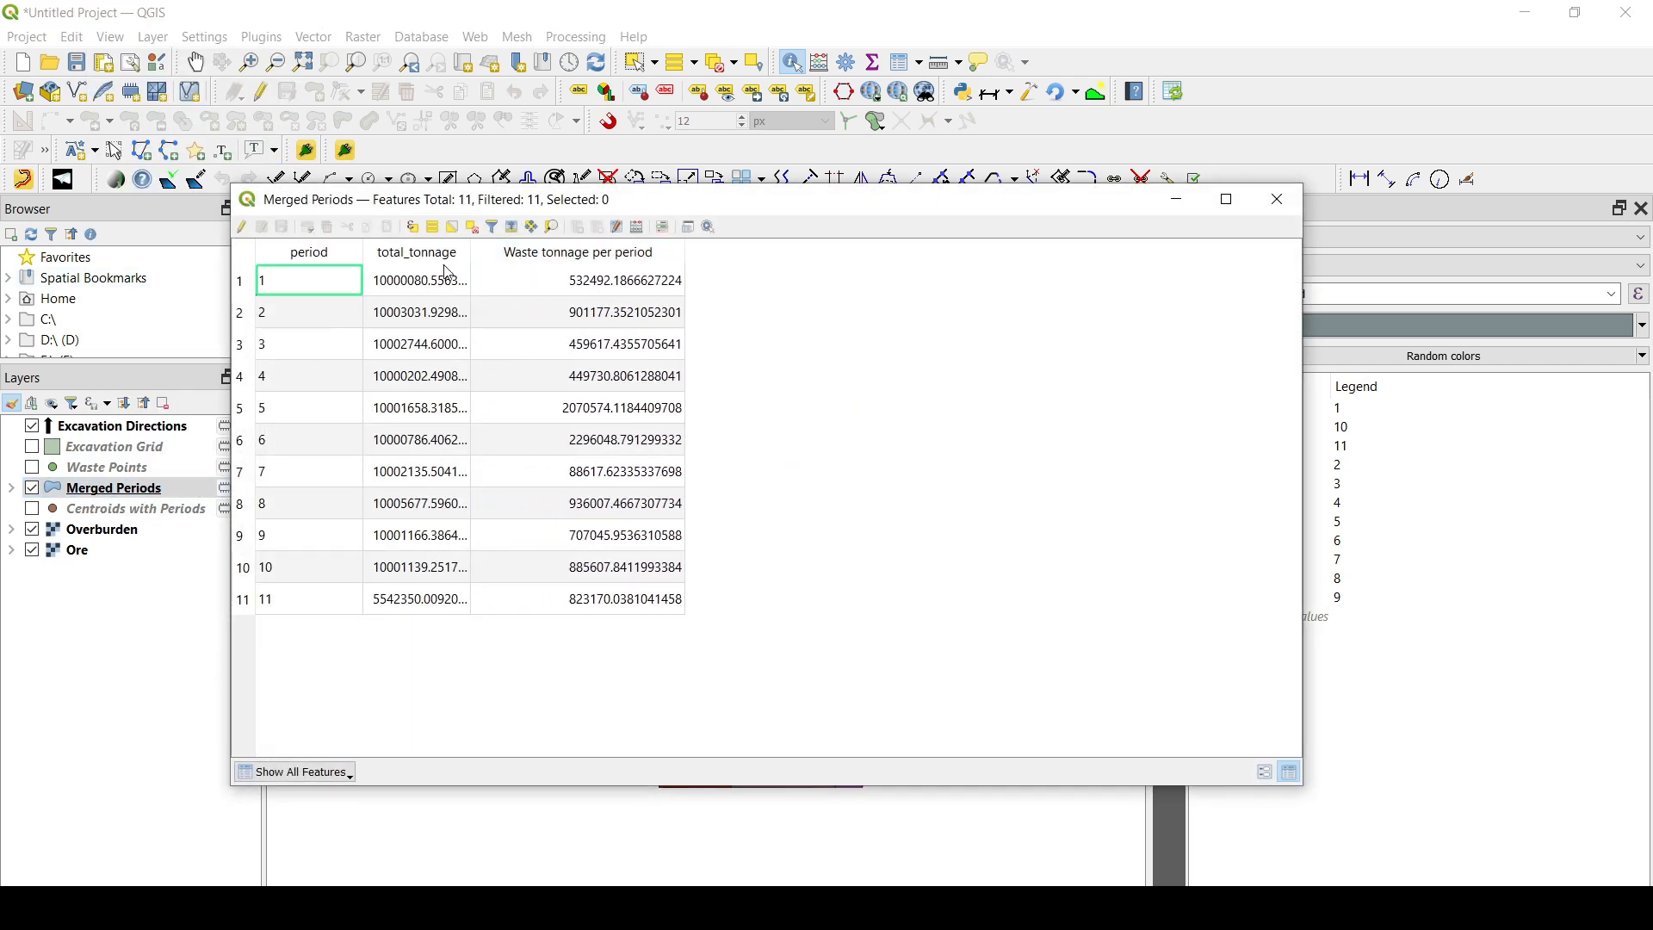
{"action": "left_click_drag", "start_coordinate": [470, 252], "coordinate": [517, 252]}
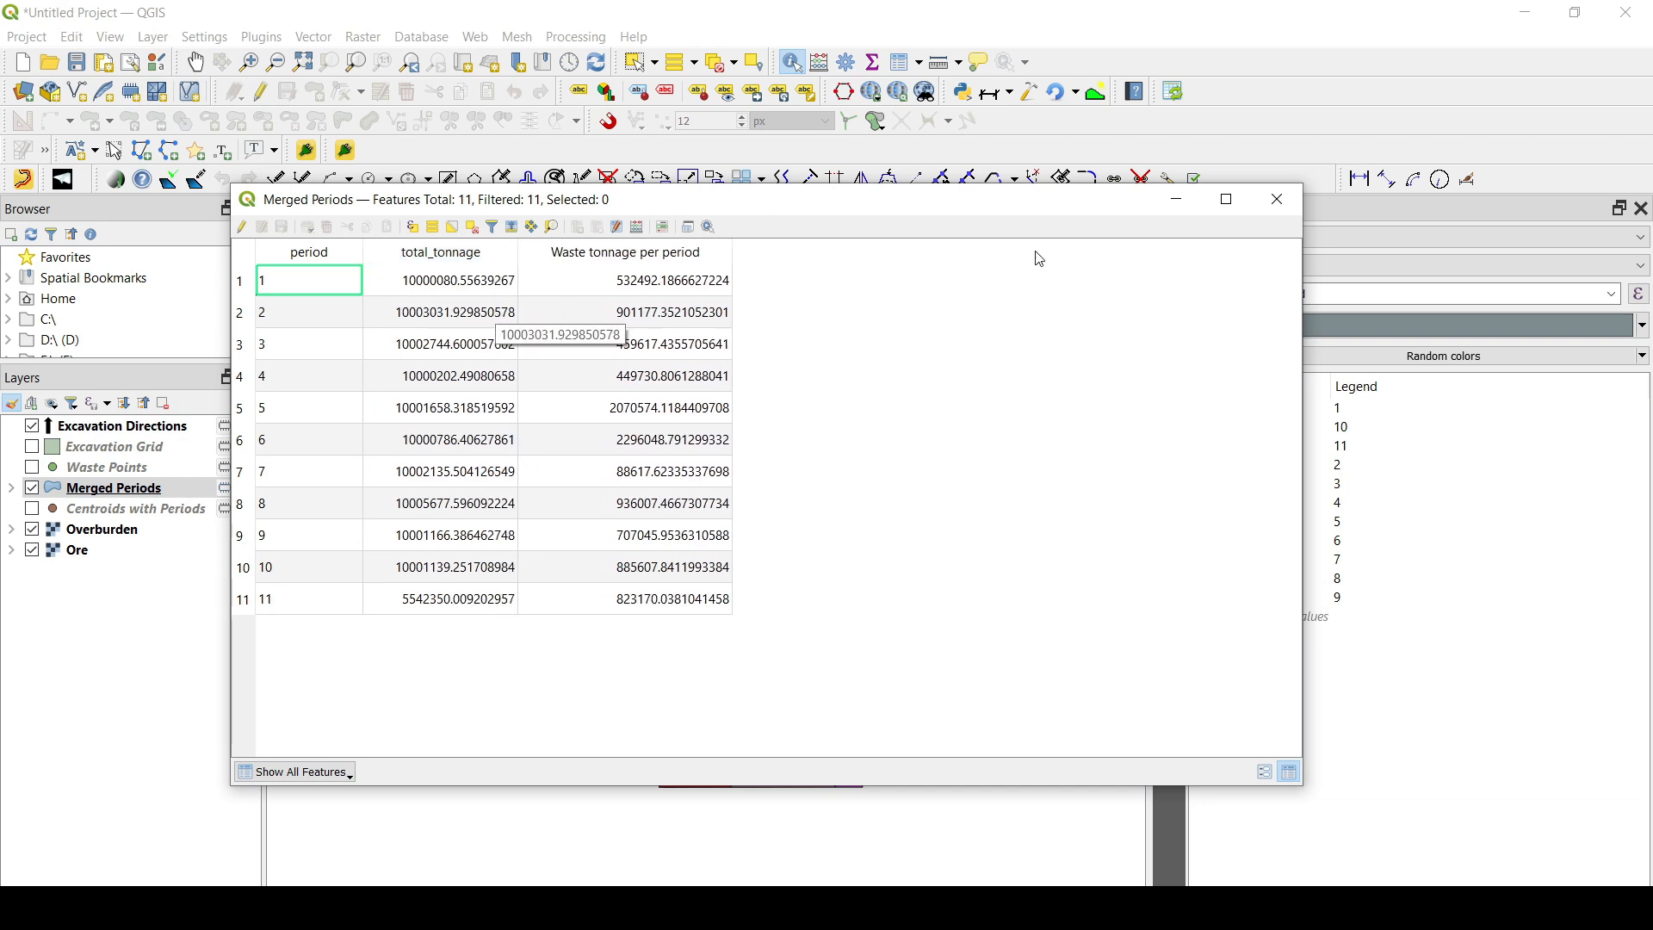
{"action": "left_click", "coordinate": [1271, 201]}
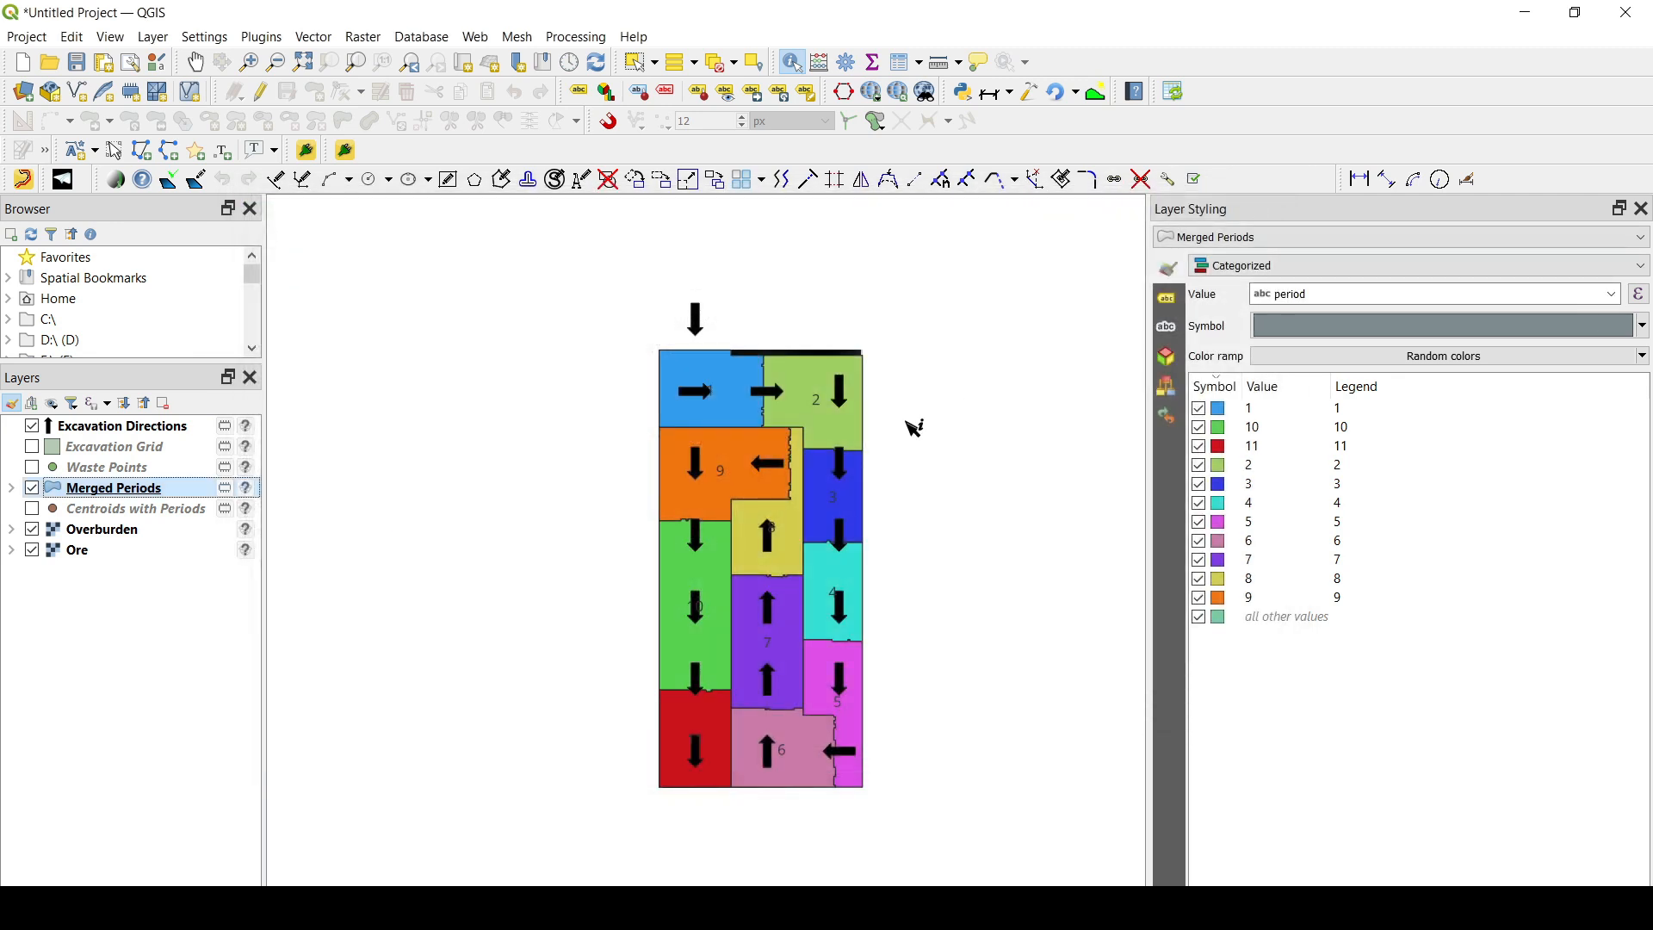